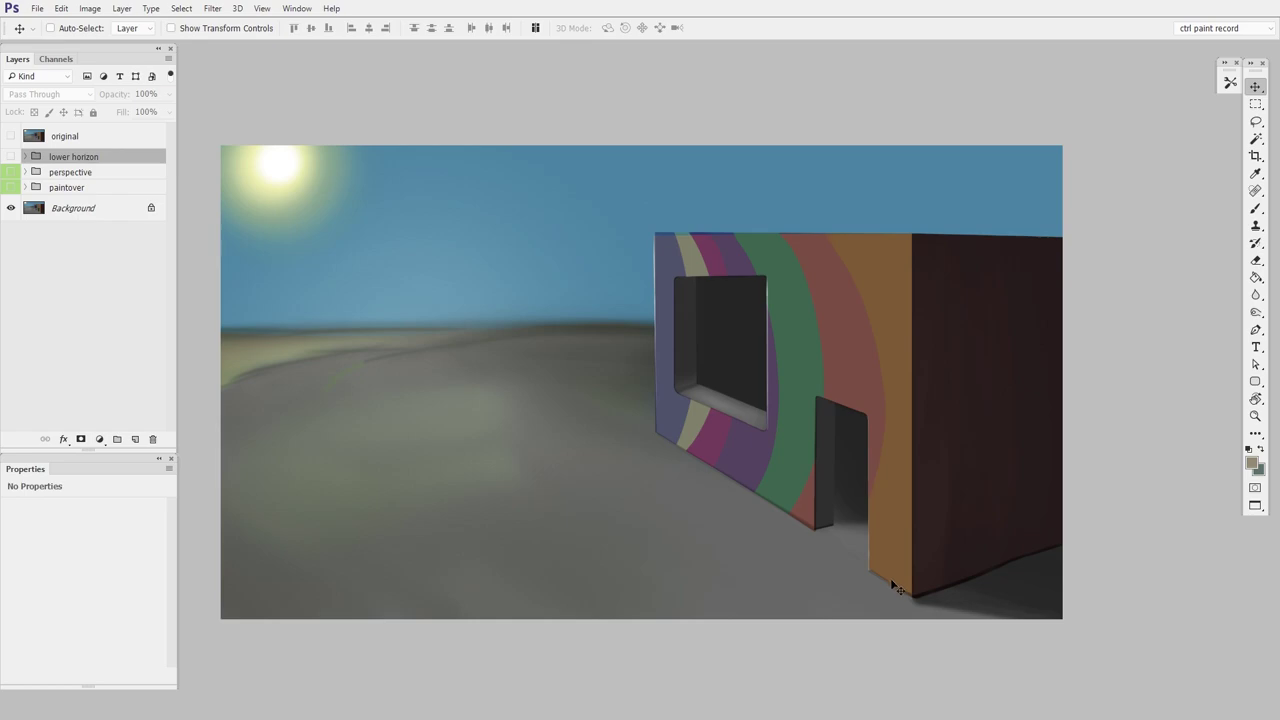
Show the perspective group over the original painting and examine how the building's edges relate to the vanishing point and horizon line
left_click(11, 172)
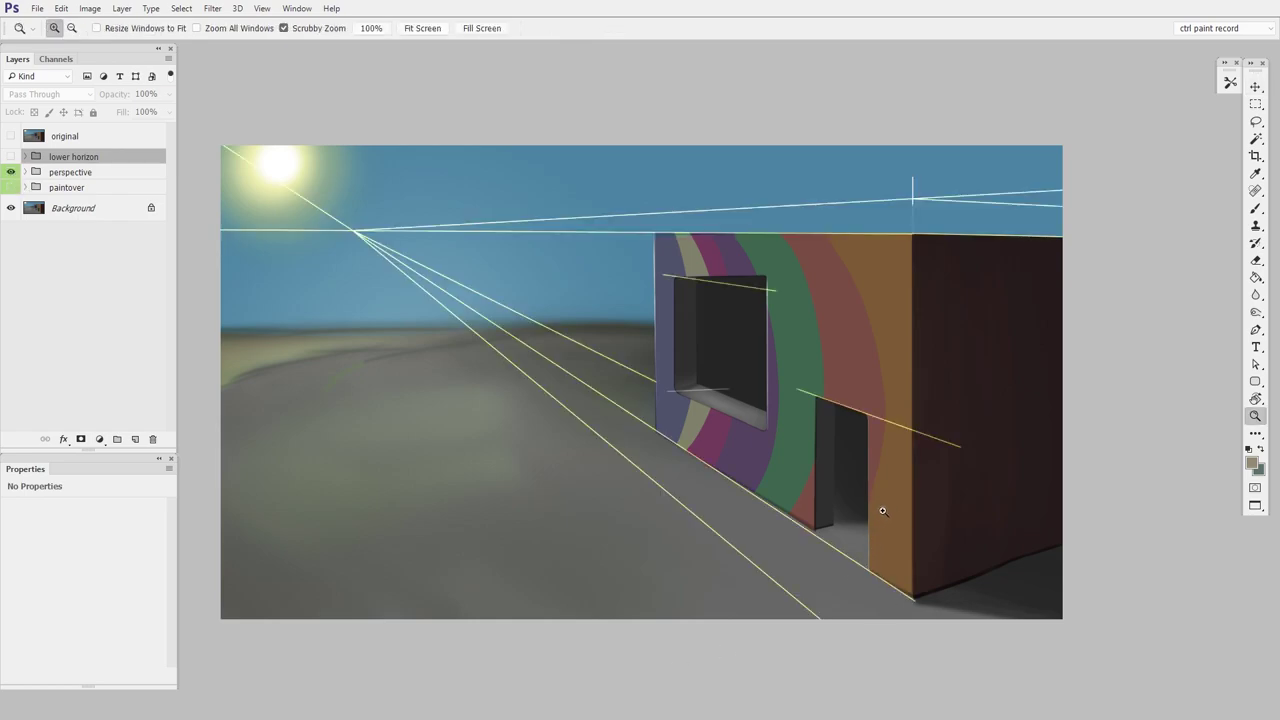
left_click_drag(884, 509, 901, 511)
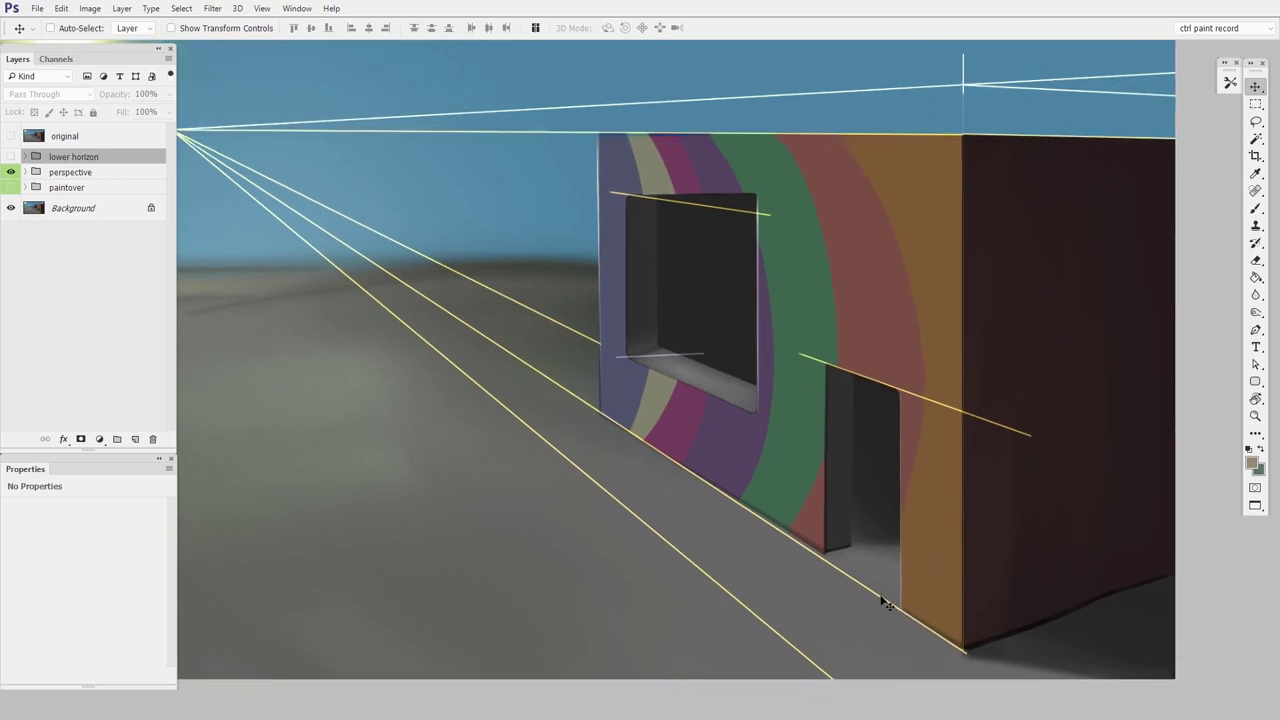
scroll(666, 283, "up", 3)
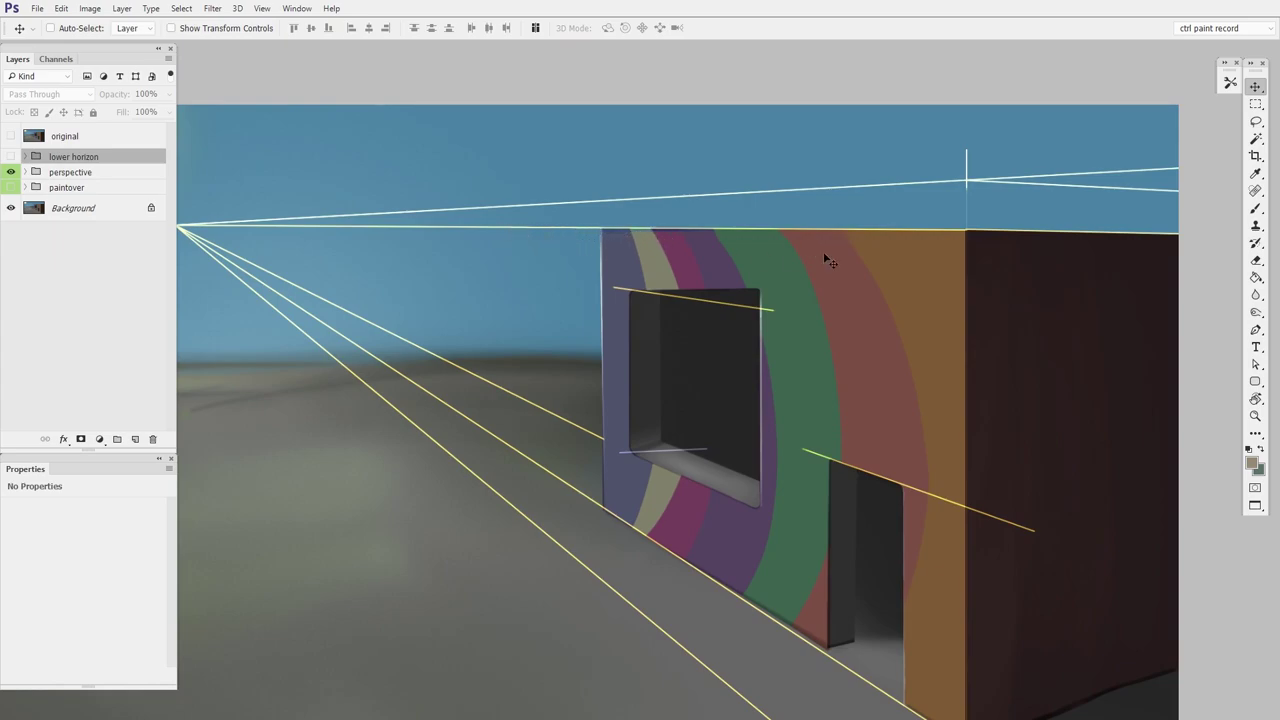
scroll(463, 257, "left", 10)
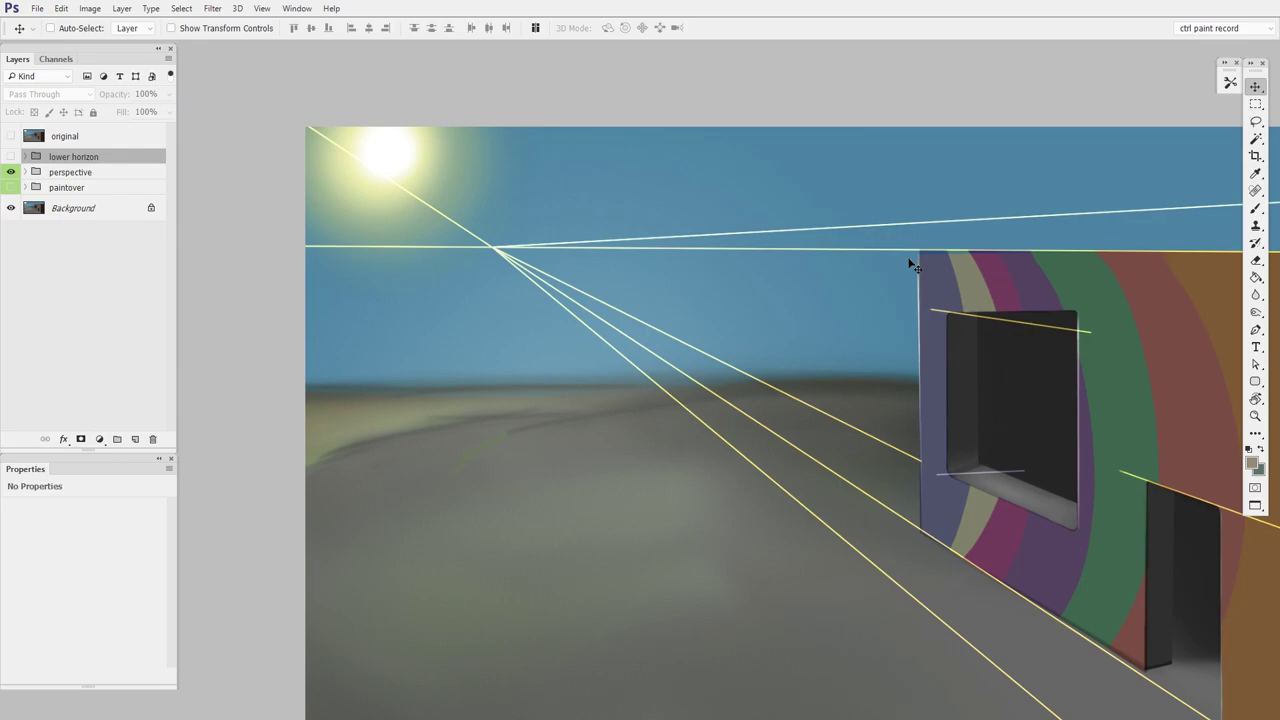
left_click_drag(885, 290, 540, 317)
key("z")
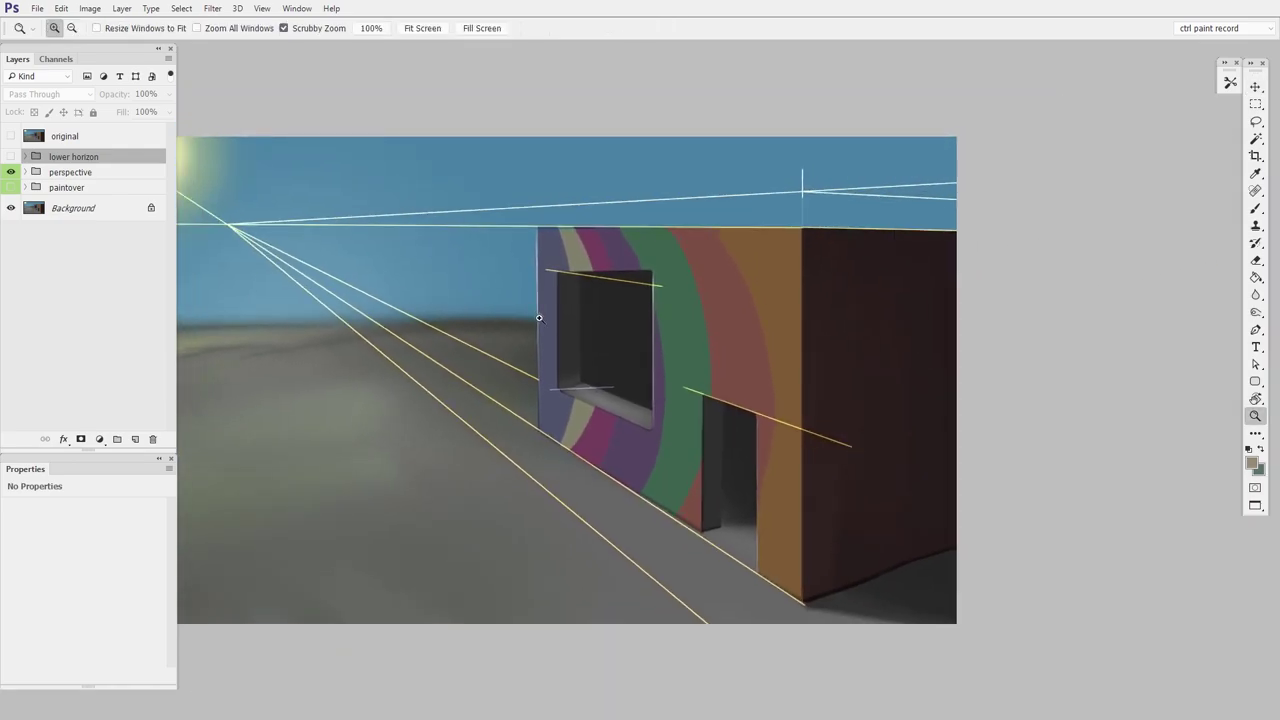
left_click_drag(707, 199, 831, 205)
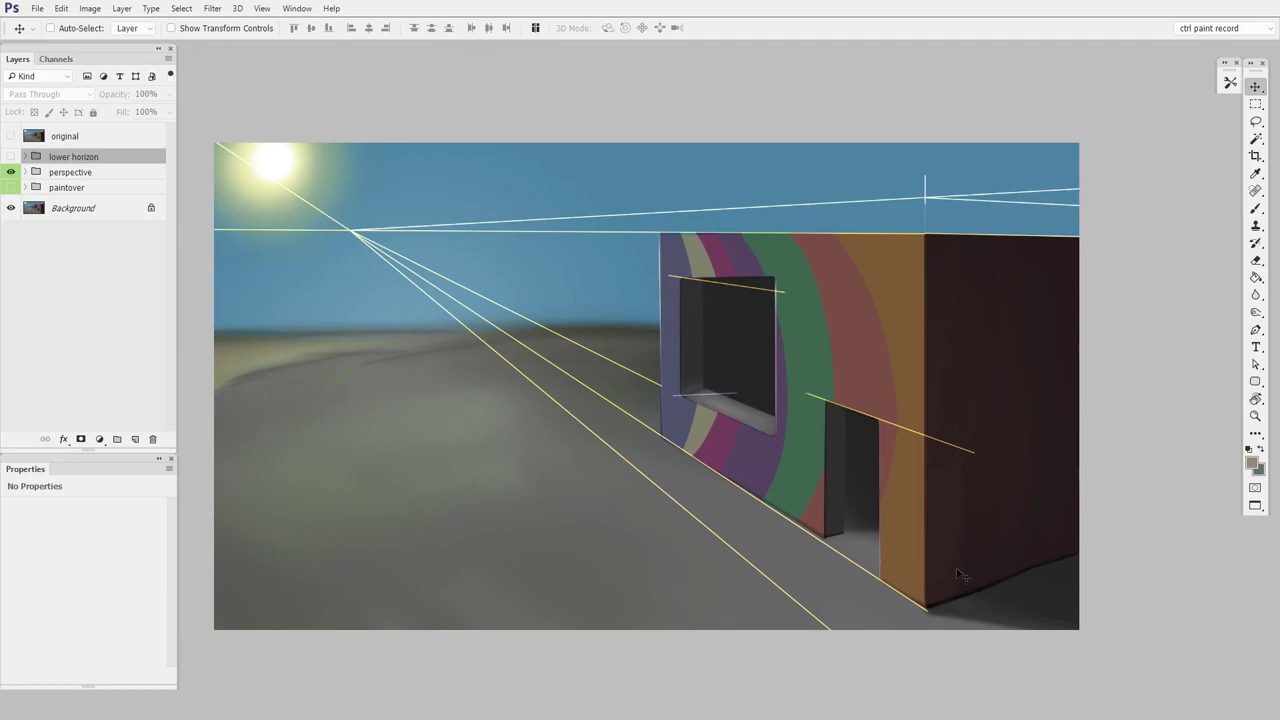
left_click_drag(947, 578, 1185, 649)
key("z")
left_click_drag(1032, 540, 1066, 540)
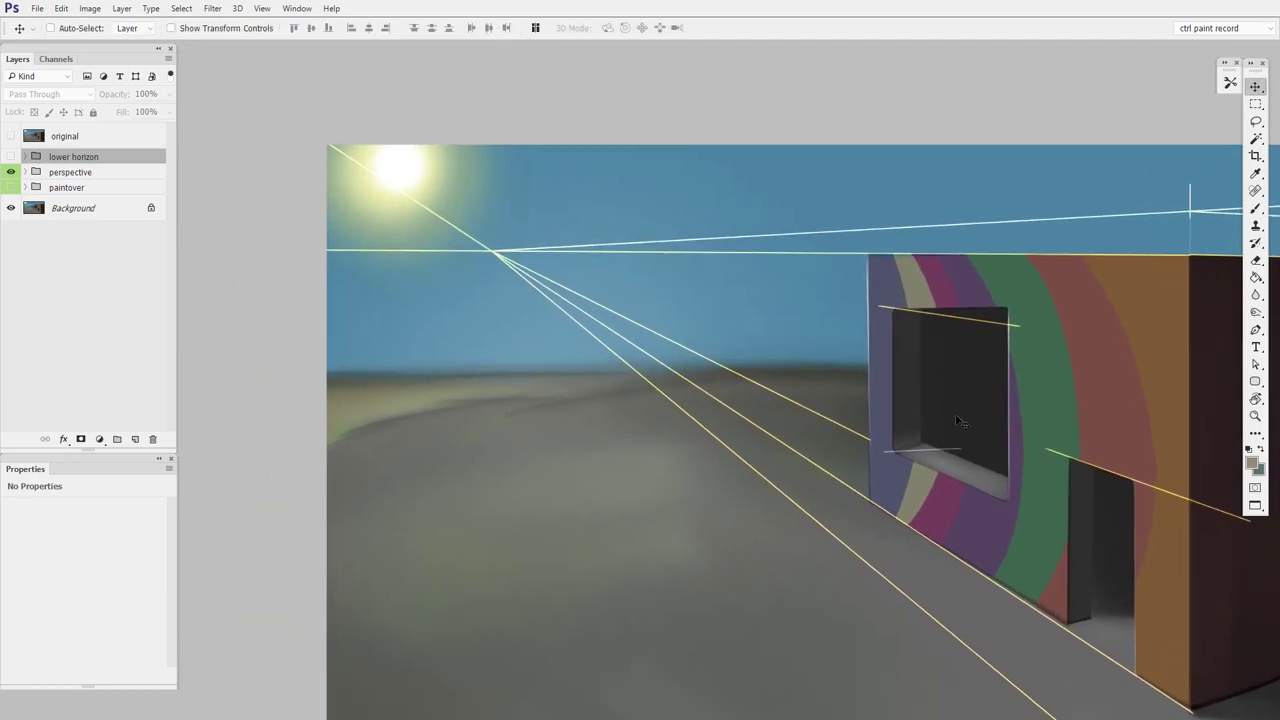
left_click(805, 258, "ctrl")
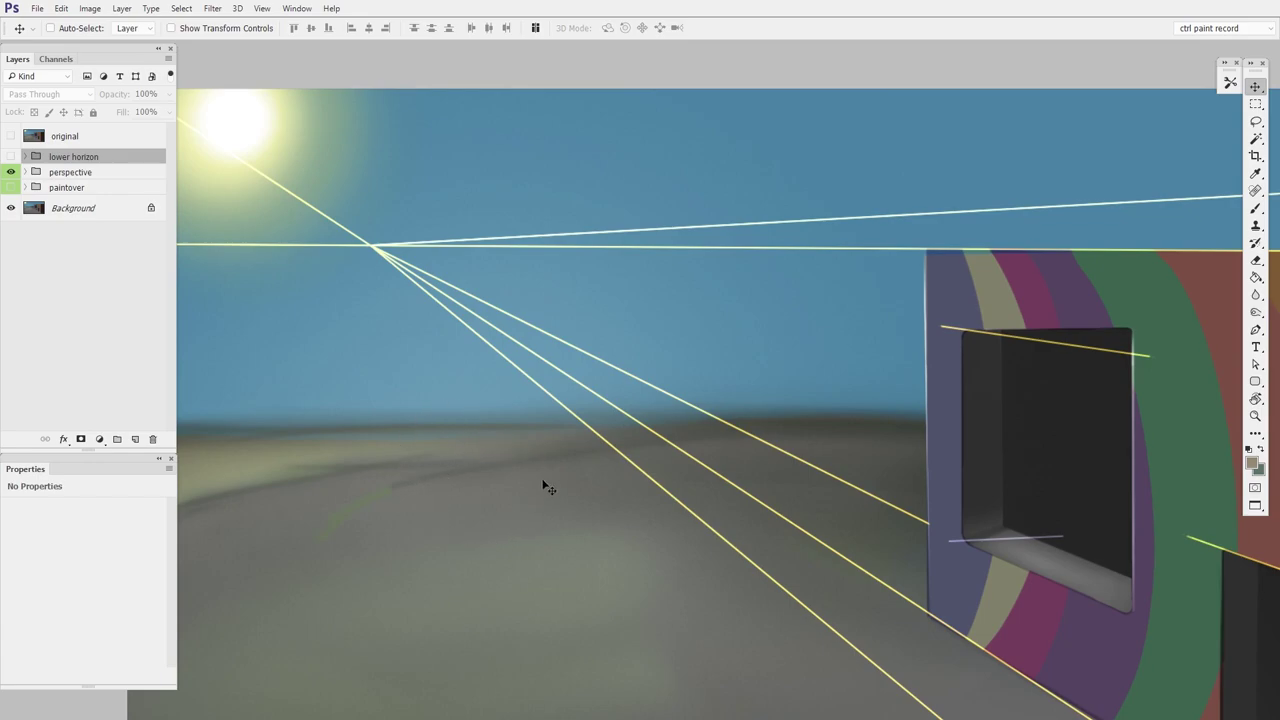
key("z")
left_click_drag(586, 443, 440, 443)
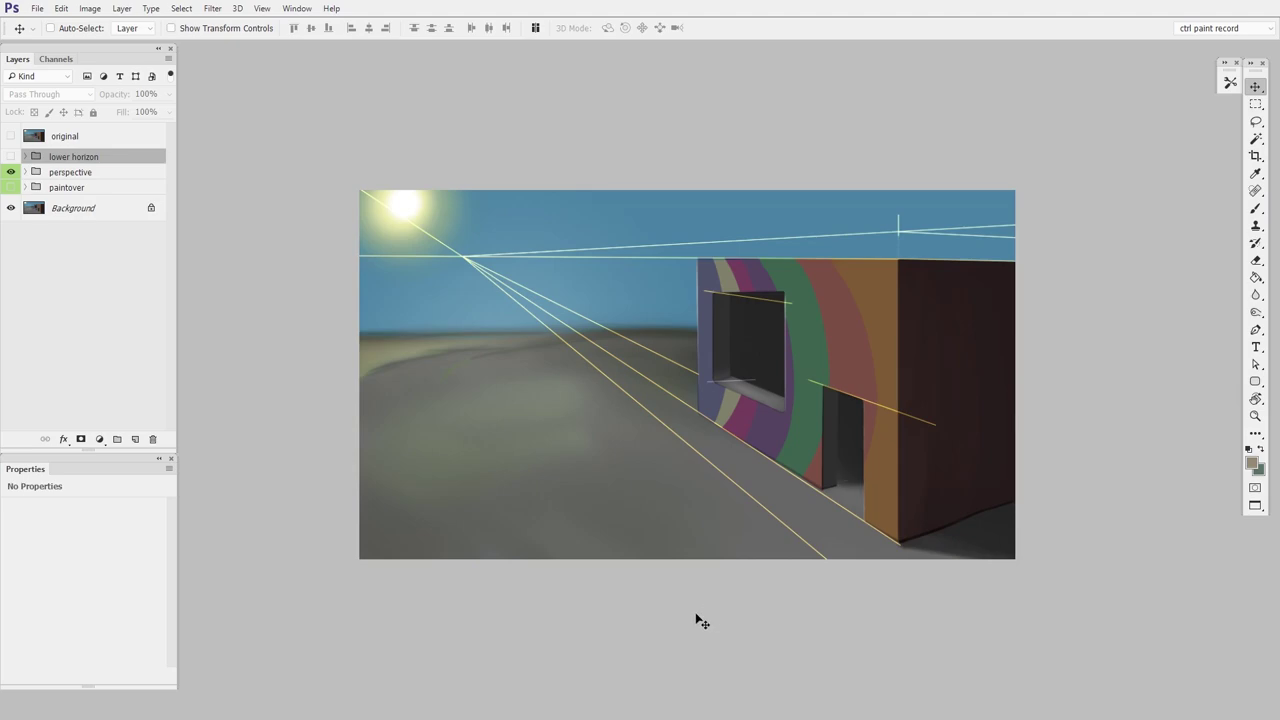
Show the paintover group, viewing the corrected building first without and then with the perspective guides
left_click(11, 172)
left_click(11, 187)
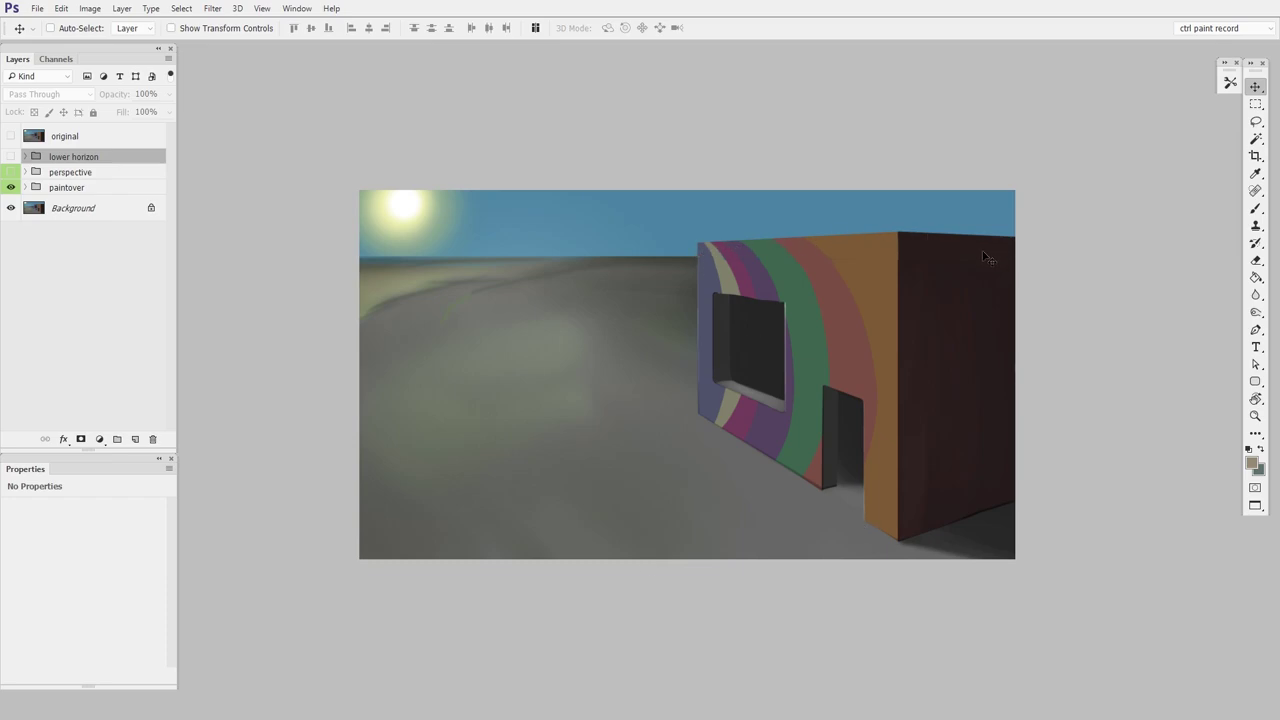
left_click(10, 172)
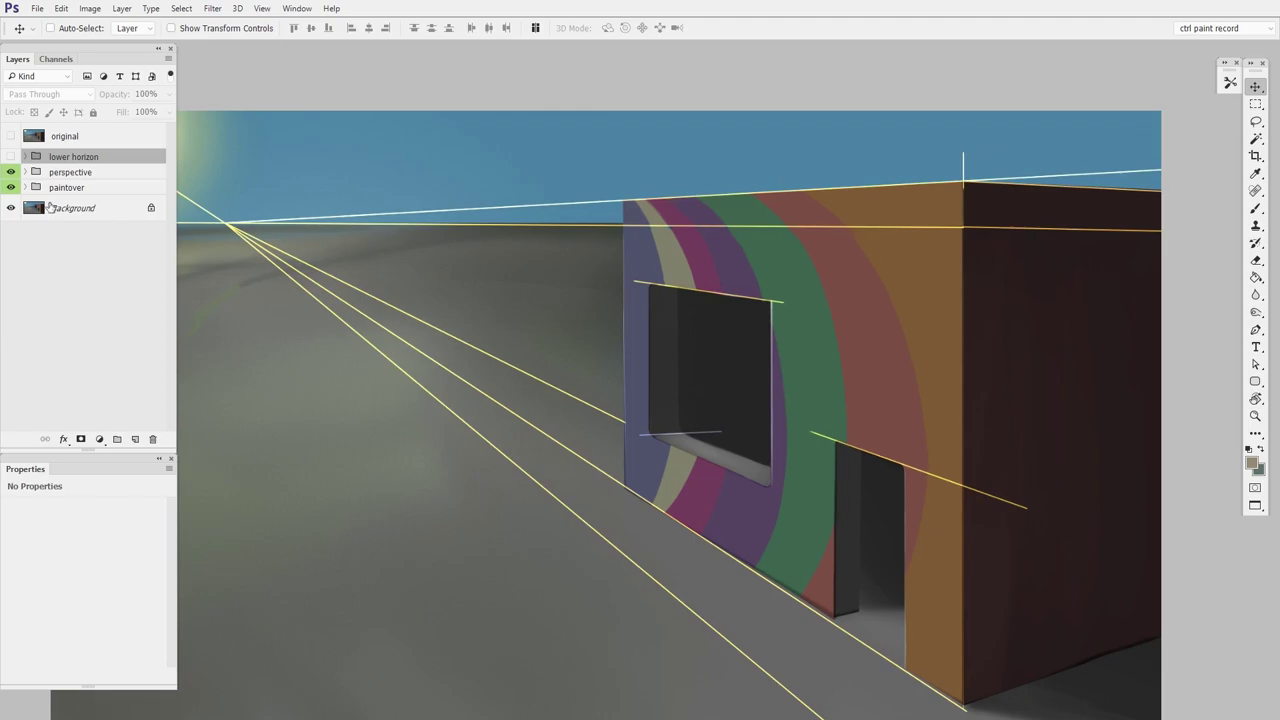
Hide the paintover group and examine the original roofline, window and horizon against the perspective guides
left_click(9, 188)
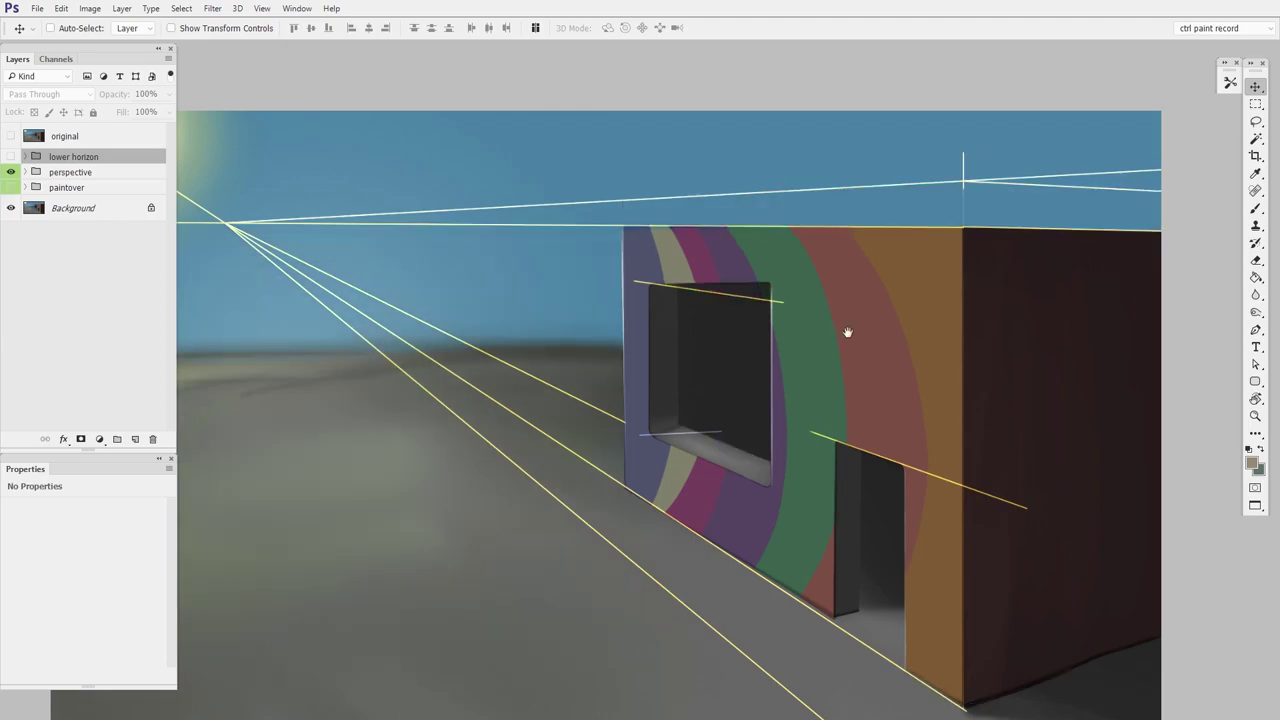
left_click_drag(853, 330, 809, 360)
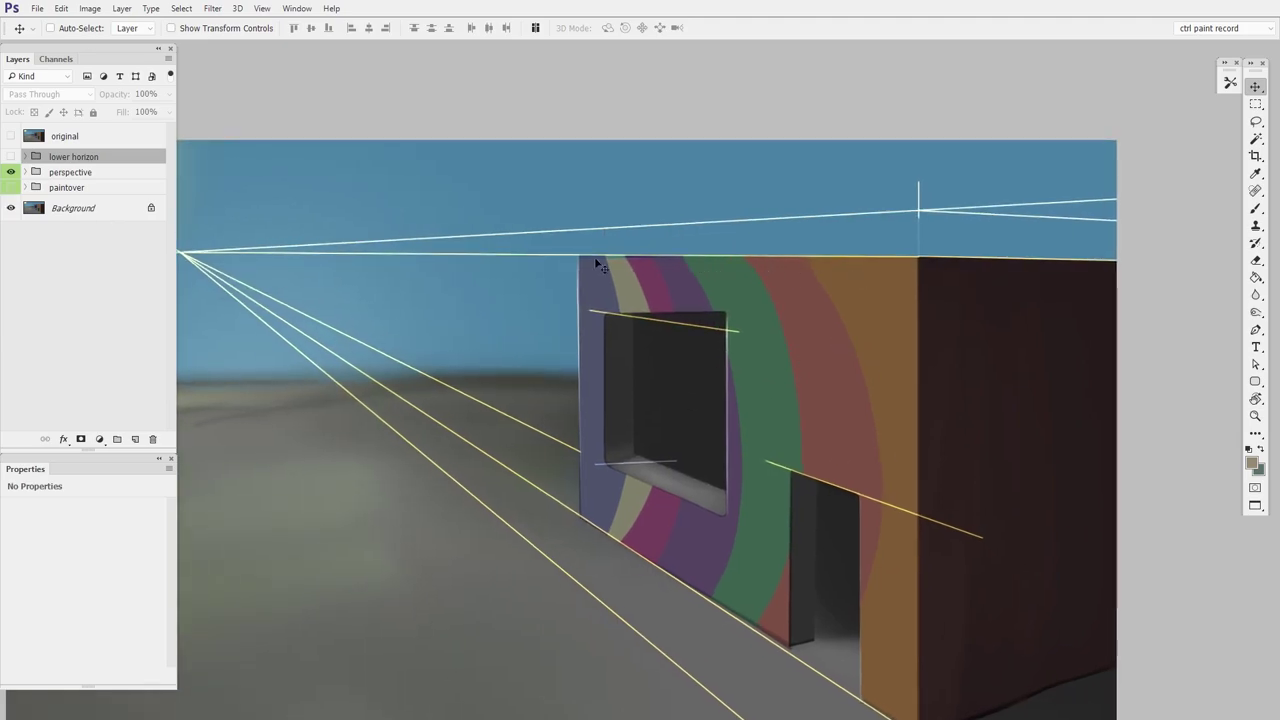
key("z")
left_click_drag(614, 326, 931, 340)
key("v")
left_click_drag(792, 268, 903, 285)
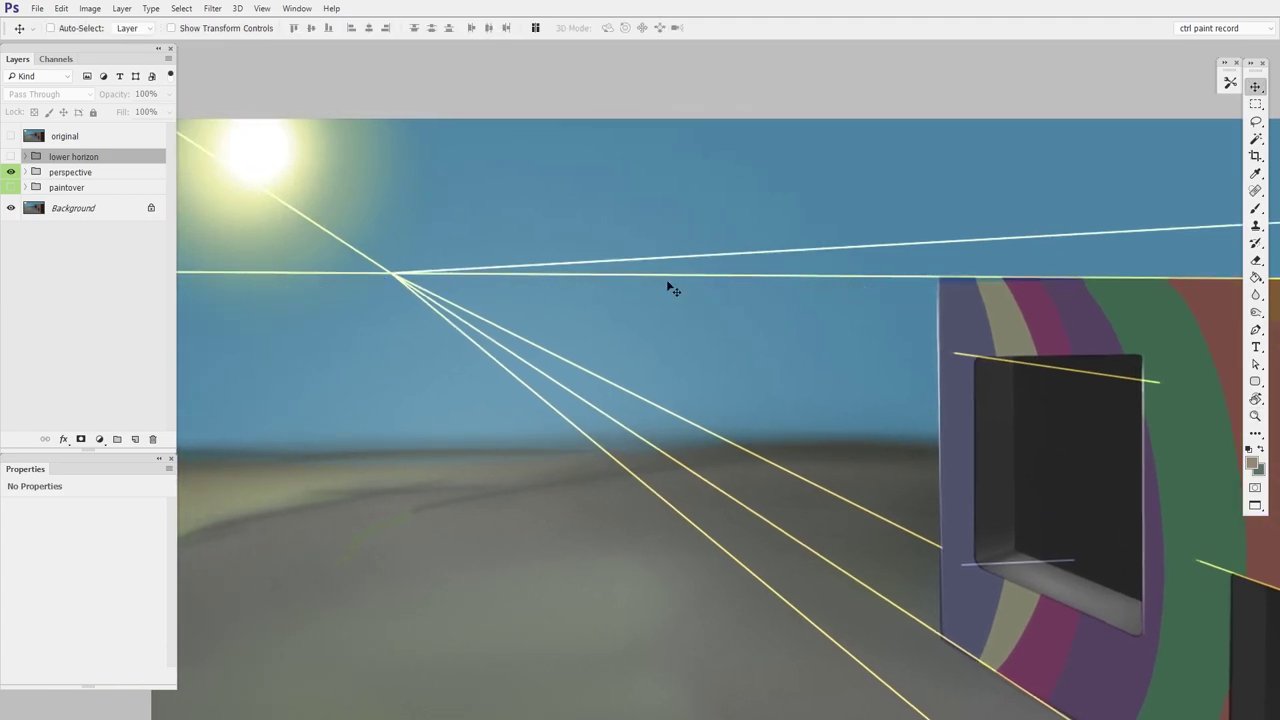
left_click_drag(783, 469, 530, 427)
left_click(530, 427, "alt")
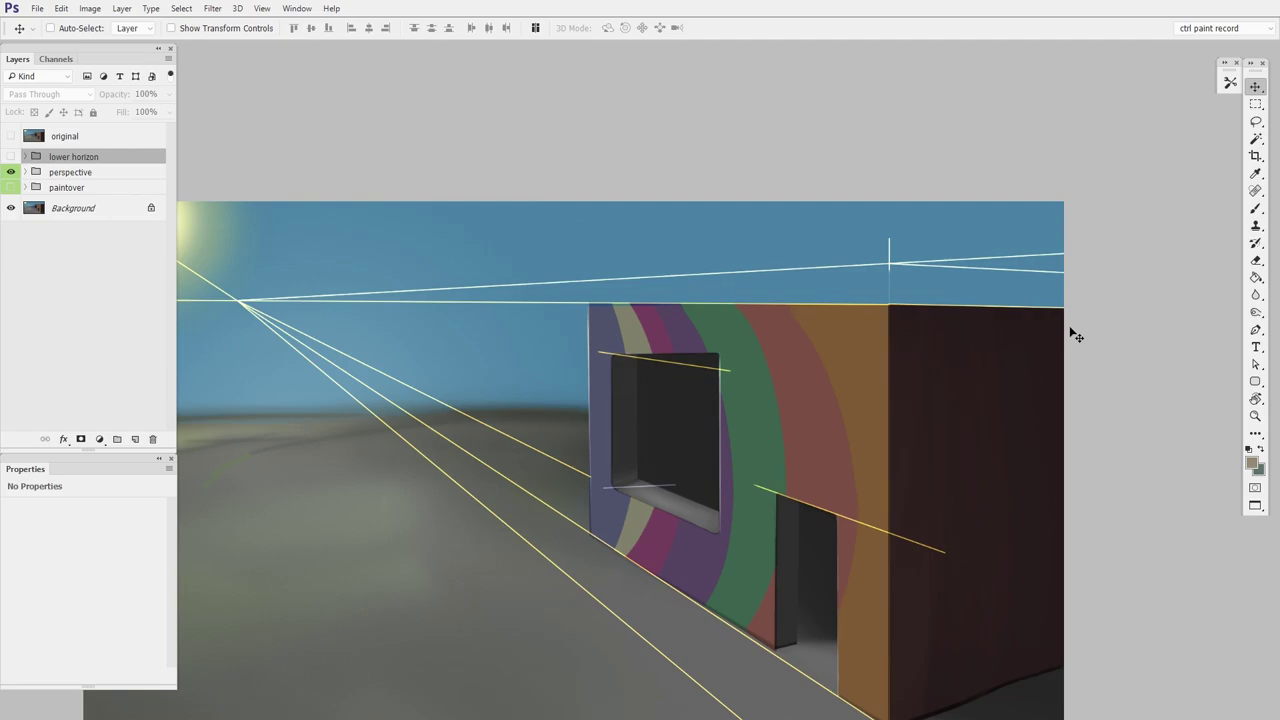
left_click_drag(545, 590, 765, 537)
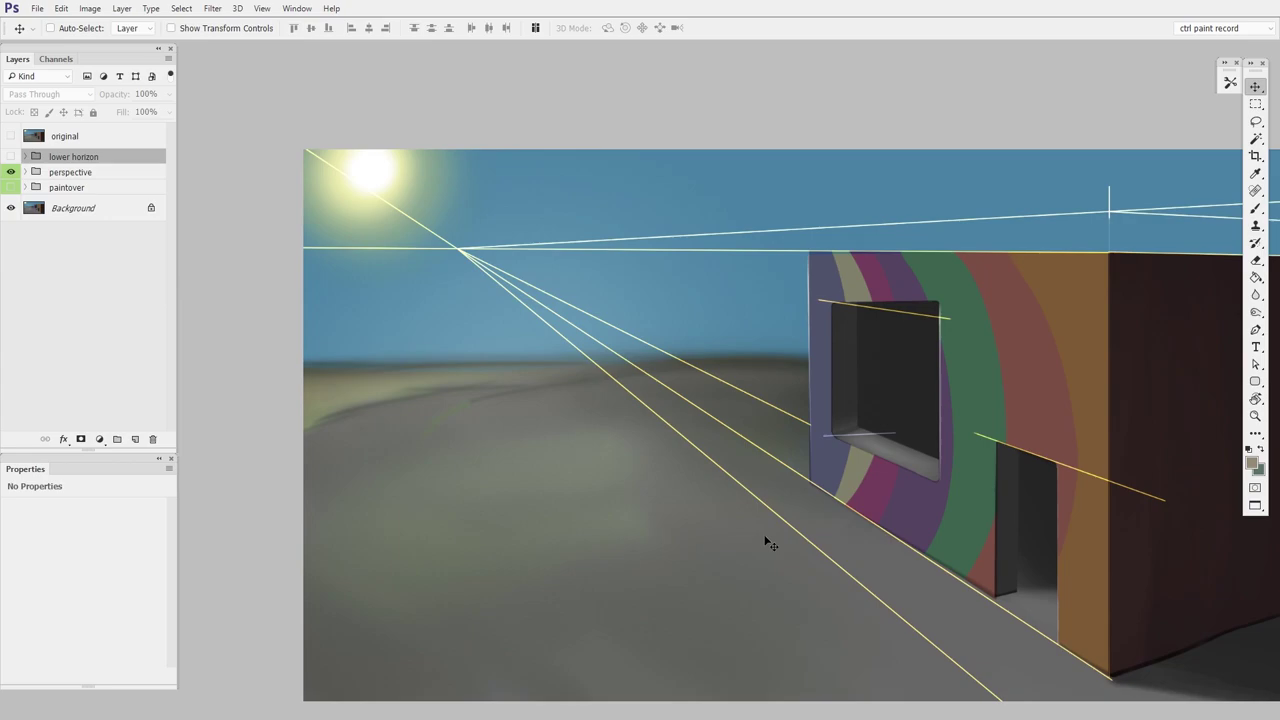
Show the paintover group beneath the perspective guides and examine the corrected roofline and raised horizon
left_click(11, 187)
scroll(840, 570, "up", 2)
scroll(840, 570, "right", 1)
key("z")
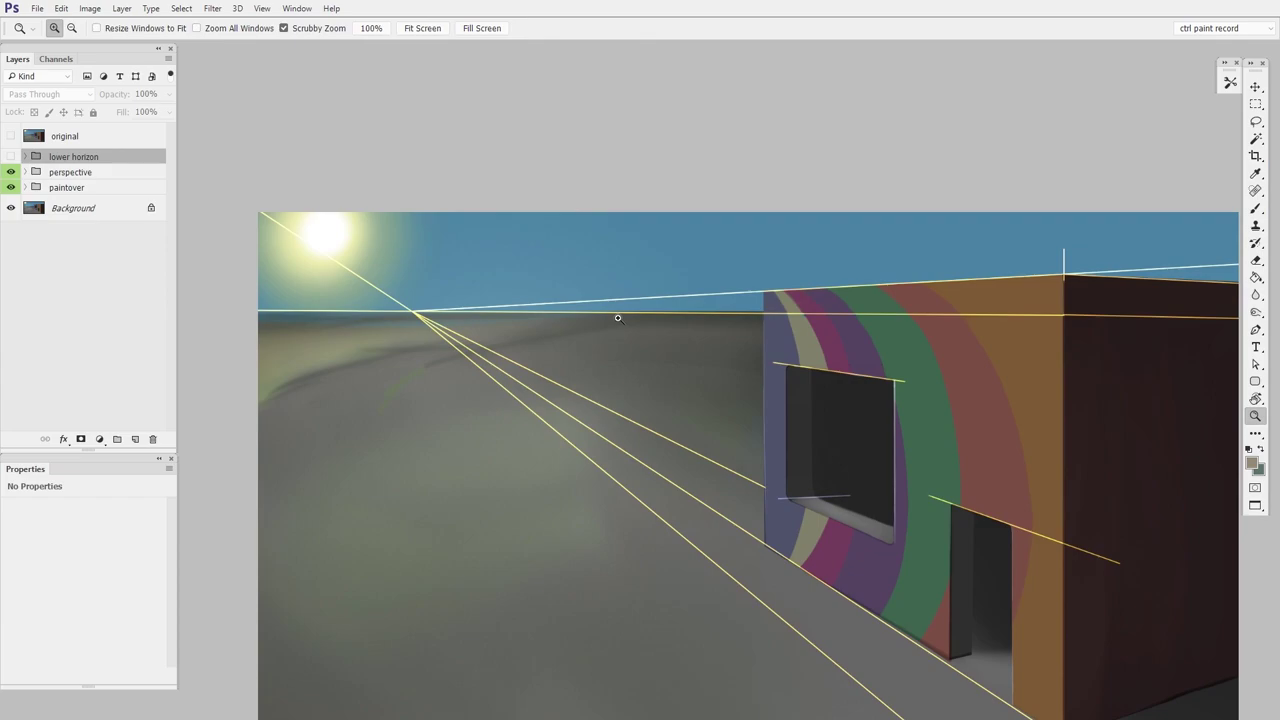
left_click_drag(855, 429, 629, 445)
left_click_drag(645, 434, 680, 434)
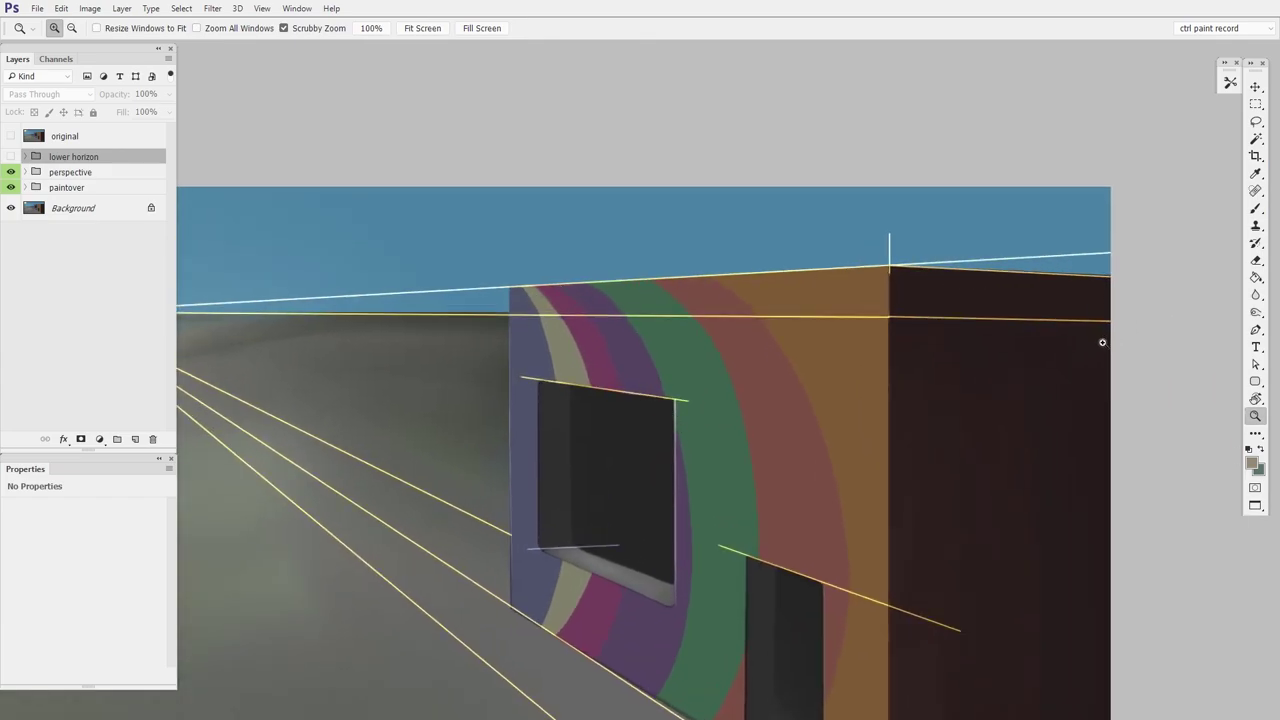
scroll(1082, 357, "down", 2)
Toggle the perspective and paintover groups to compare the original with the correction, ending with only the paintover group shown above the Background
left_click(10, 172)
left_click_drag(449, 640, 433, 630)
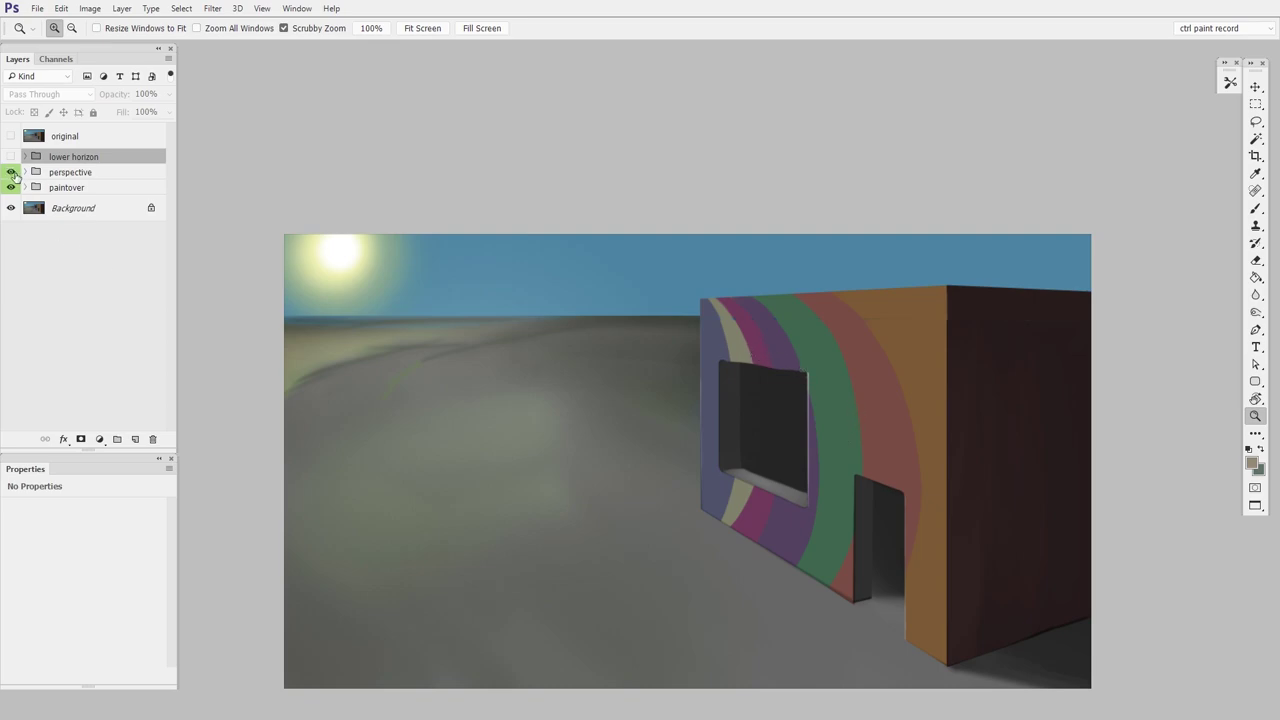
left_click(11, 172)
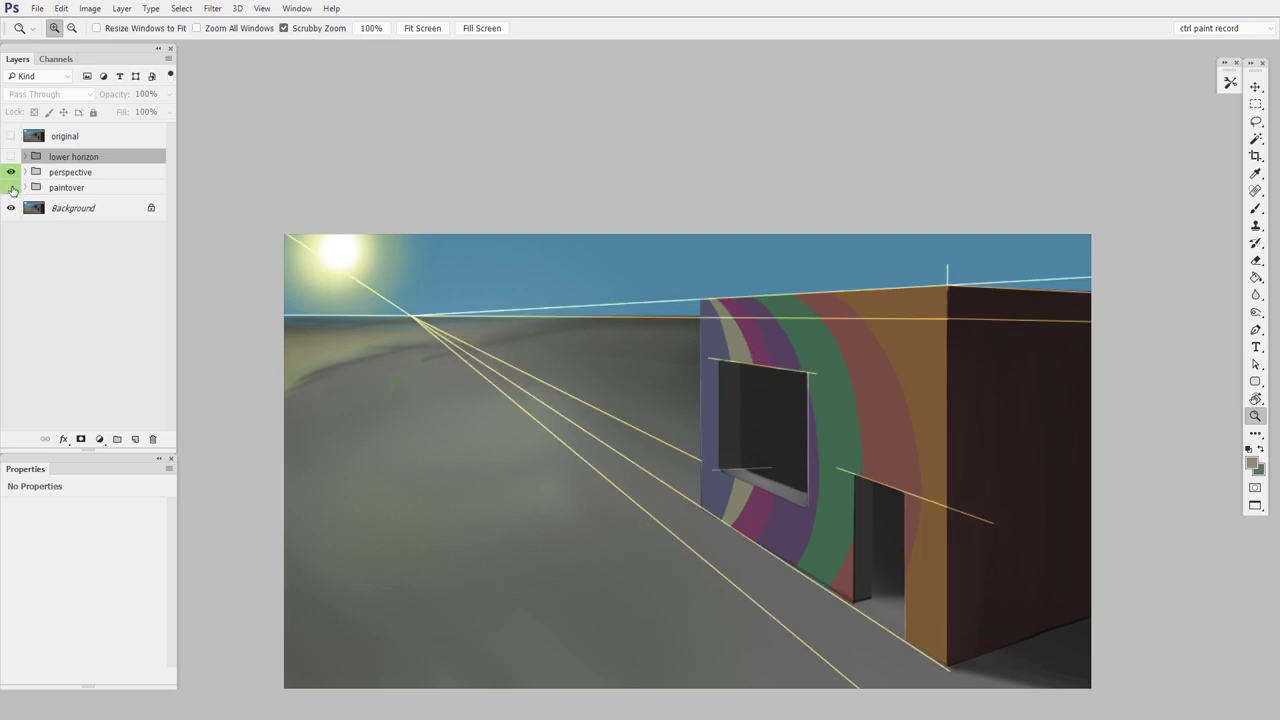
left_click(11, 187)
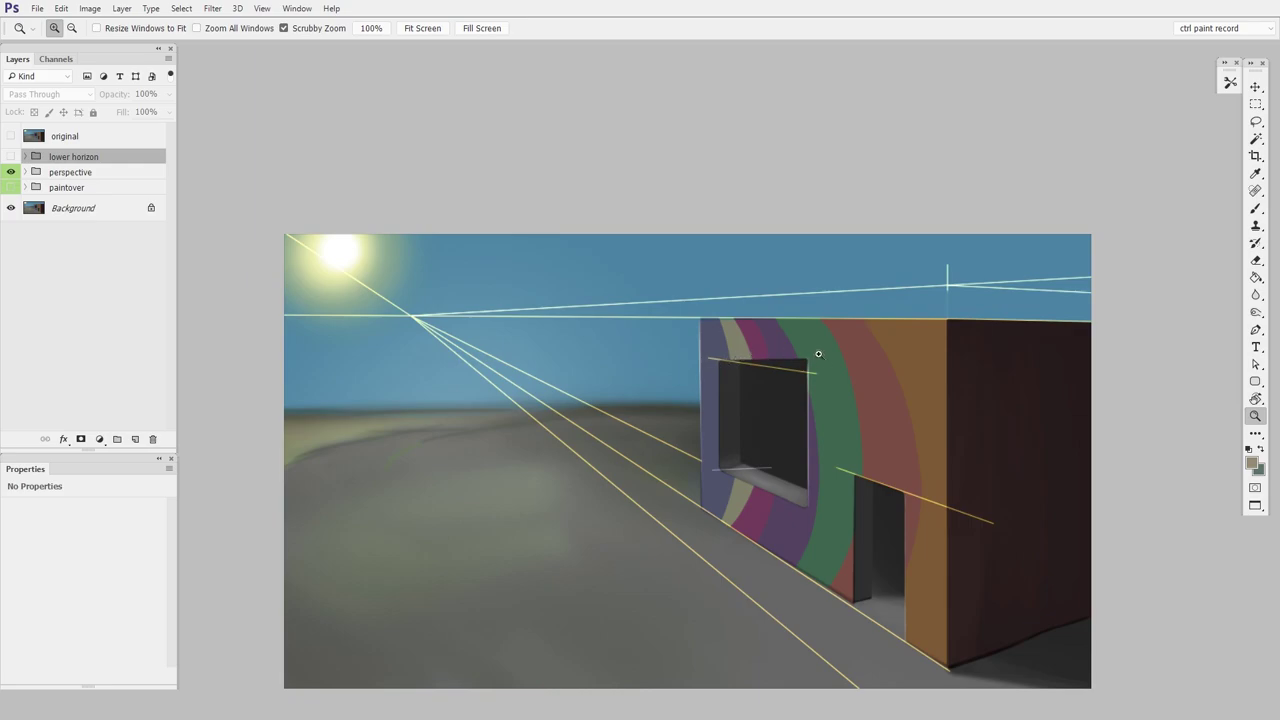
left_click(11, 187)
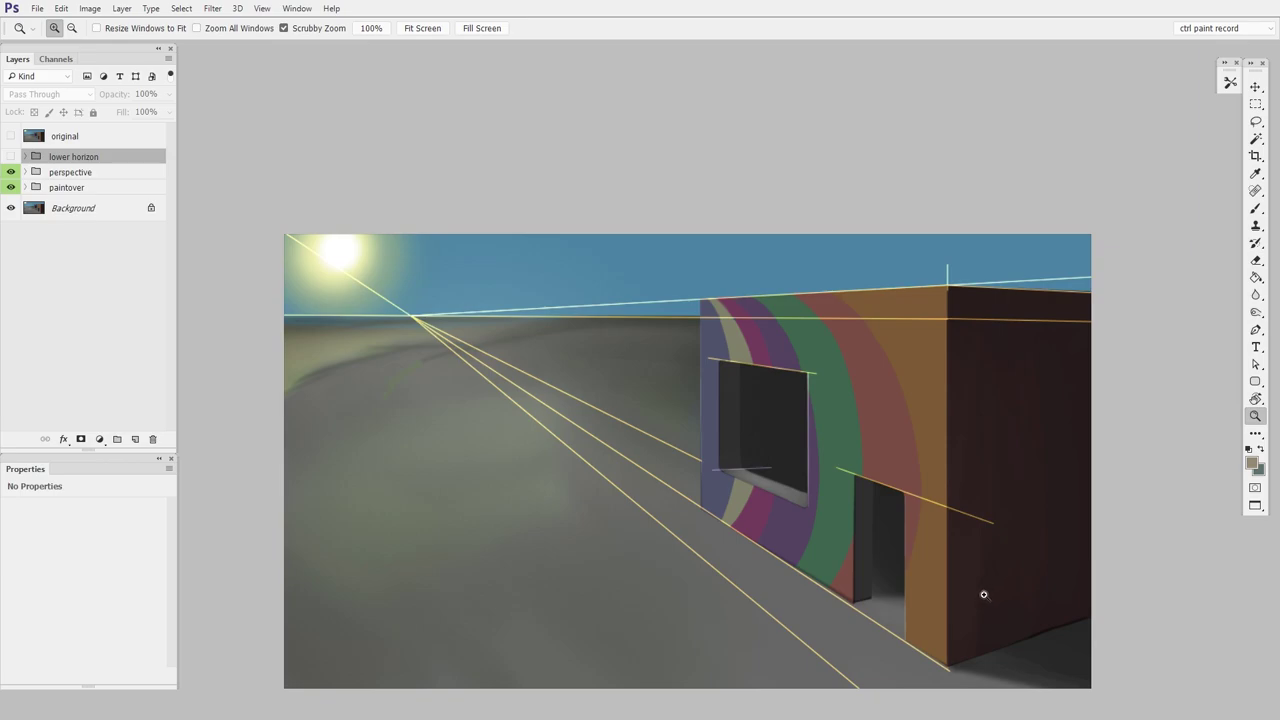
left_click(11, 172)
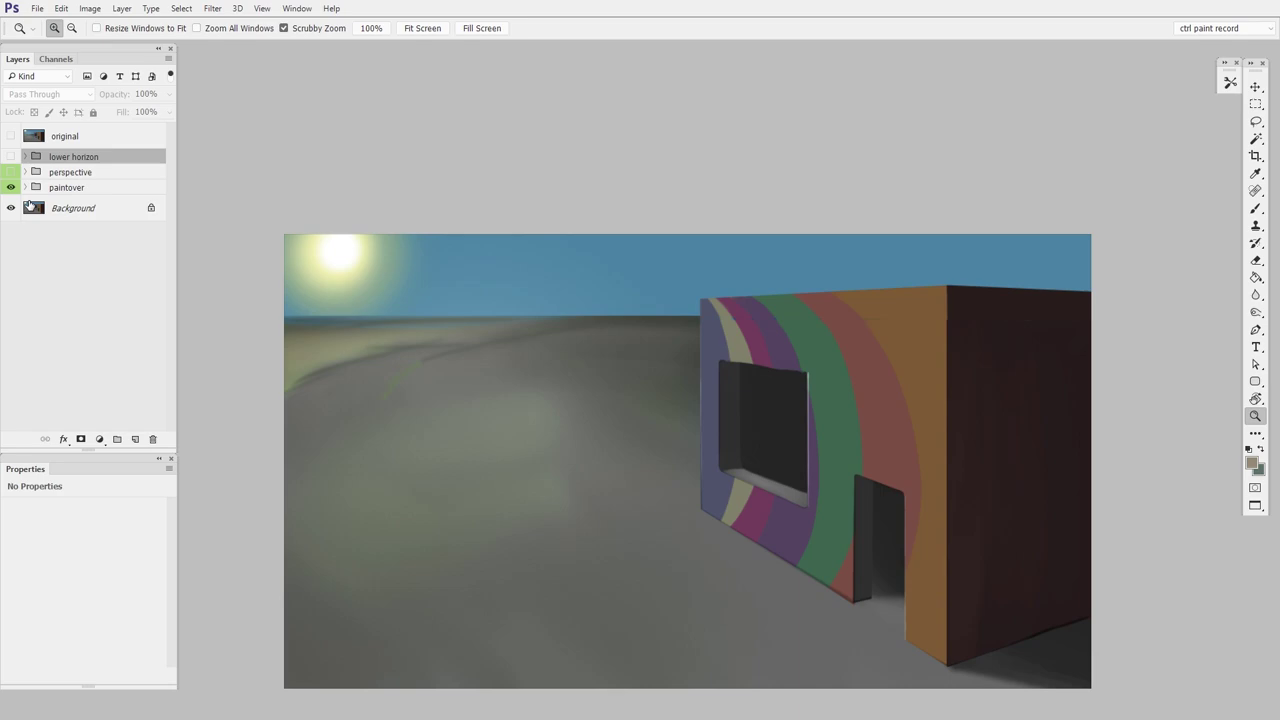
Show the lower horizon group with its Group 3 guide lines and examine the building's edges against the lowered horizon
left_click(10, 156)
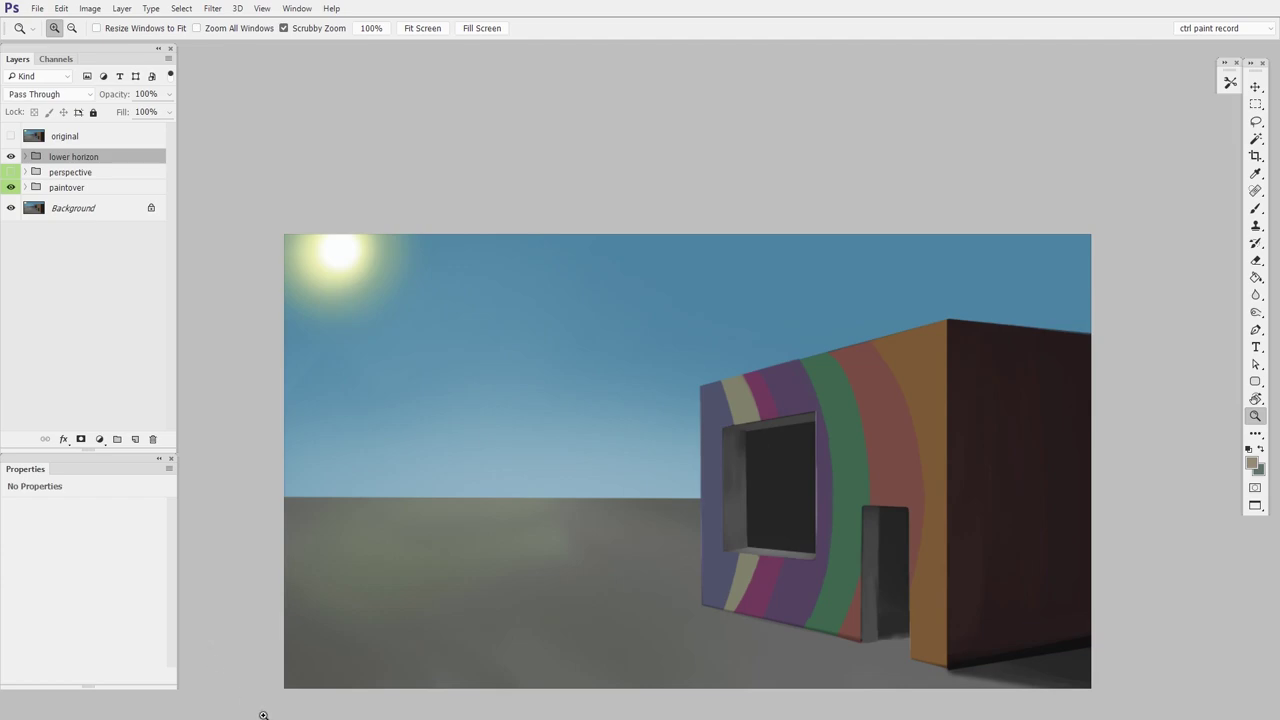
left_click_drag(434, 596, 425, 545)
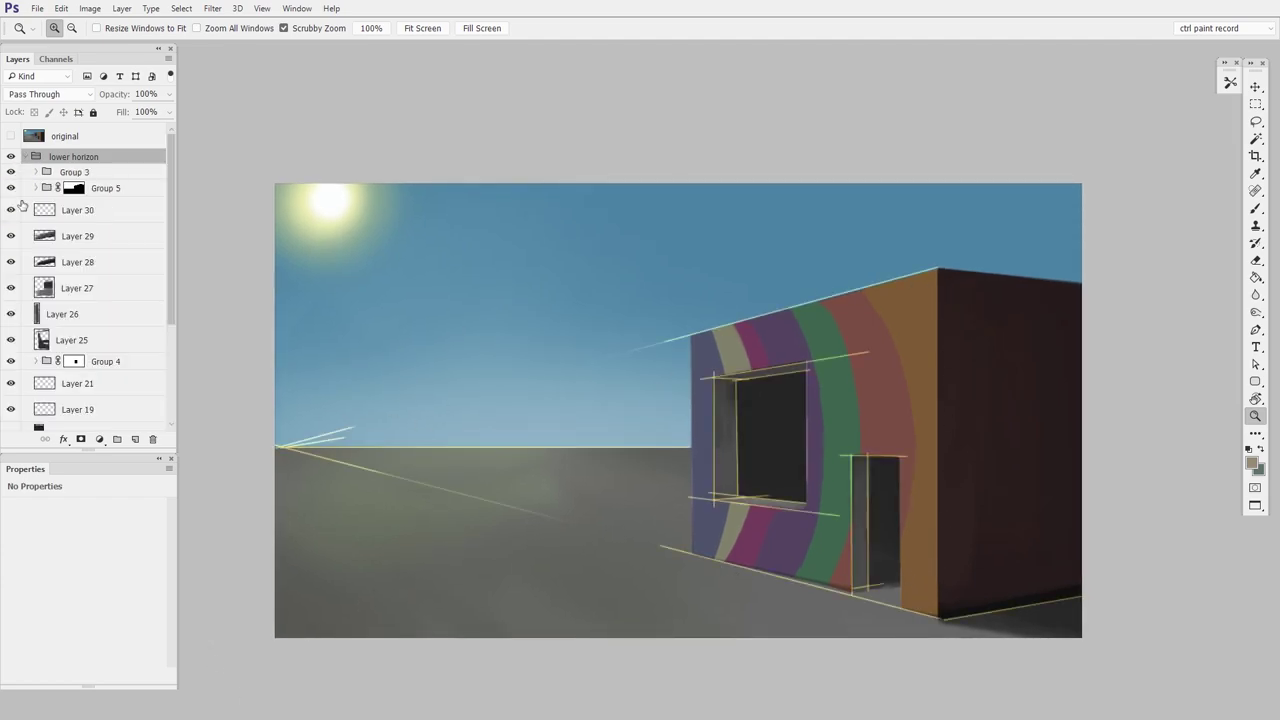
left_click(902, 559)
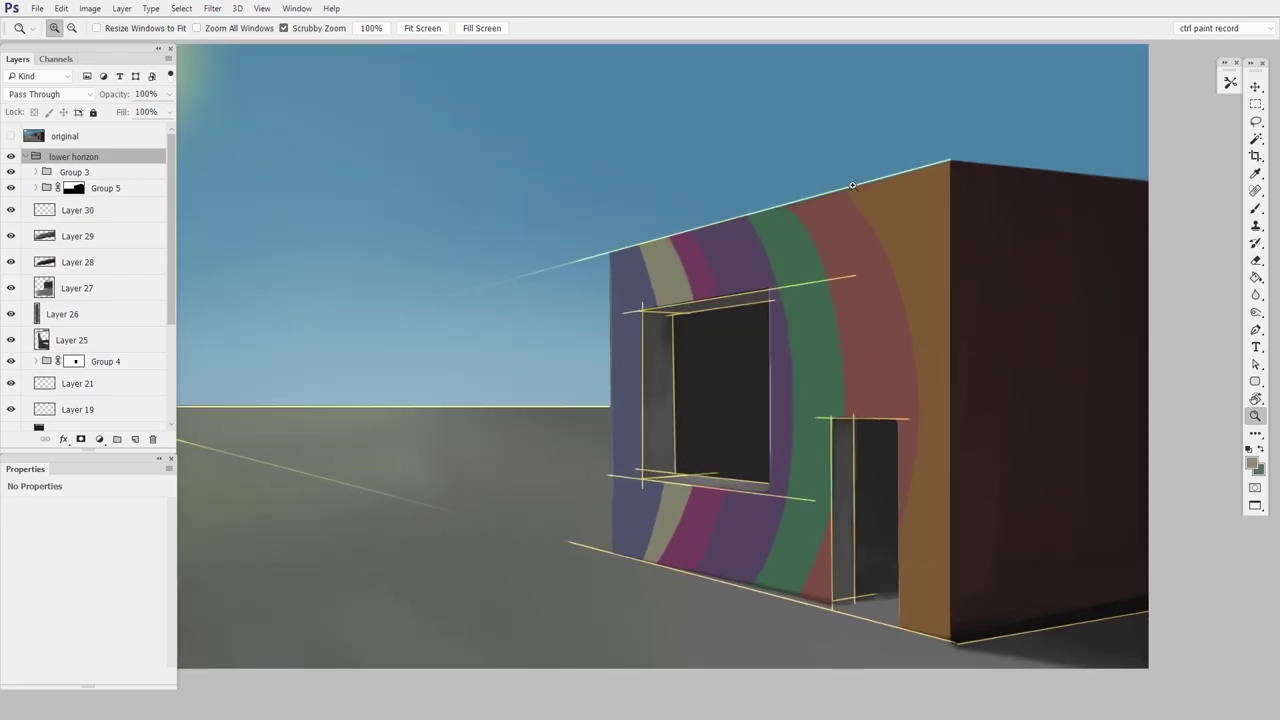
left_click_drag(792, 566, 929, 526)
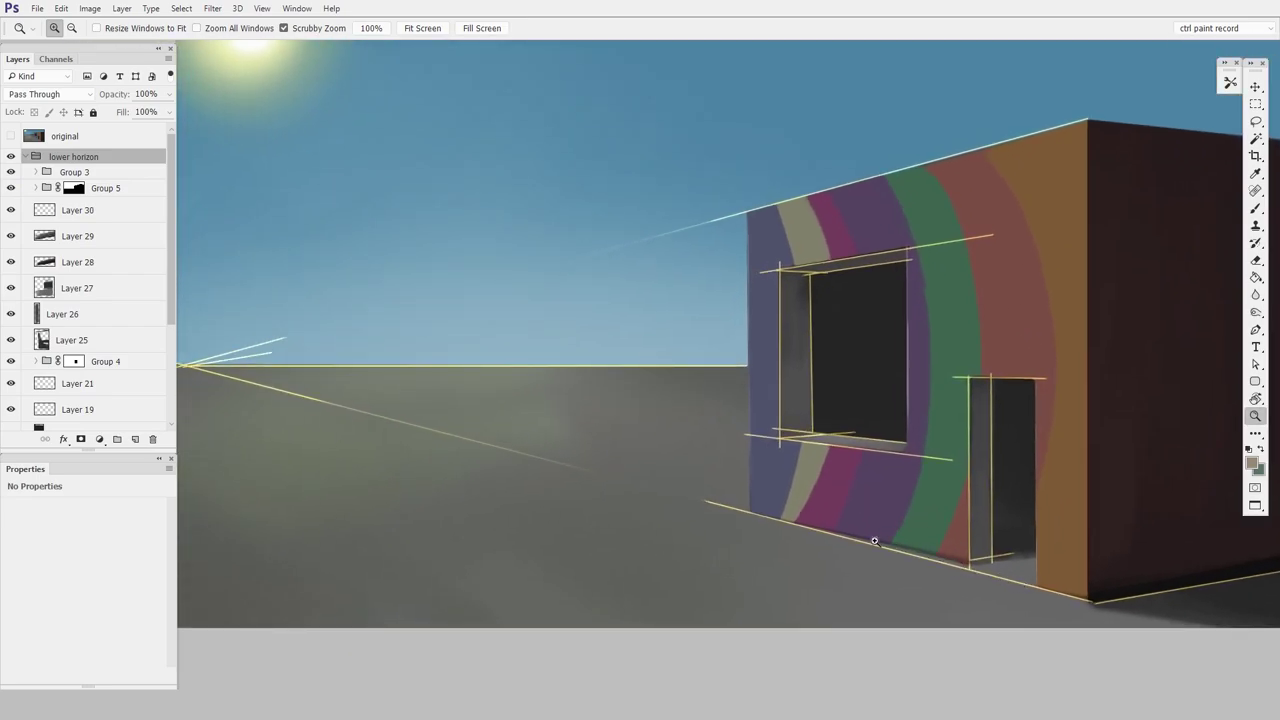
left_click_drag(486, 434, 770, 467)
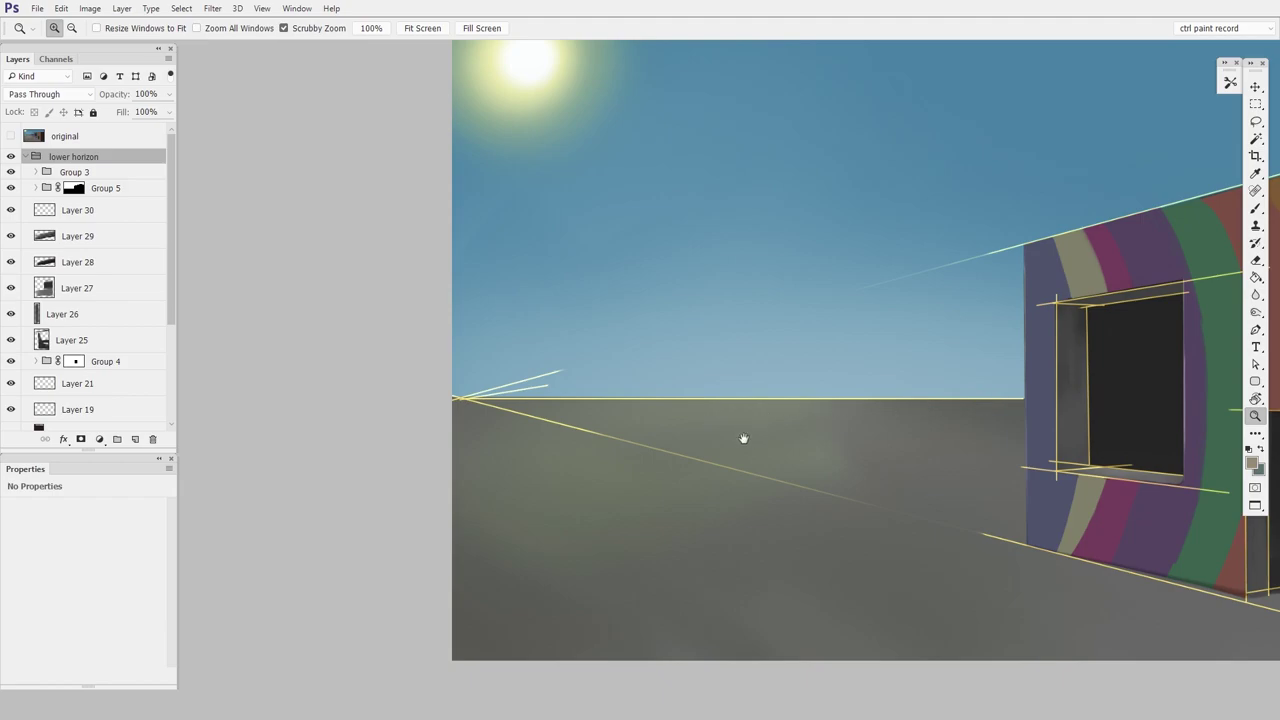
left_click_drag(743, 437, 504, 436)
Hide the Group 3 guide lines and collapse the lower horizon group, with the whole painting in view
left_click(11, 172)
left_click_drag(947, 527, 694, 543)
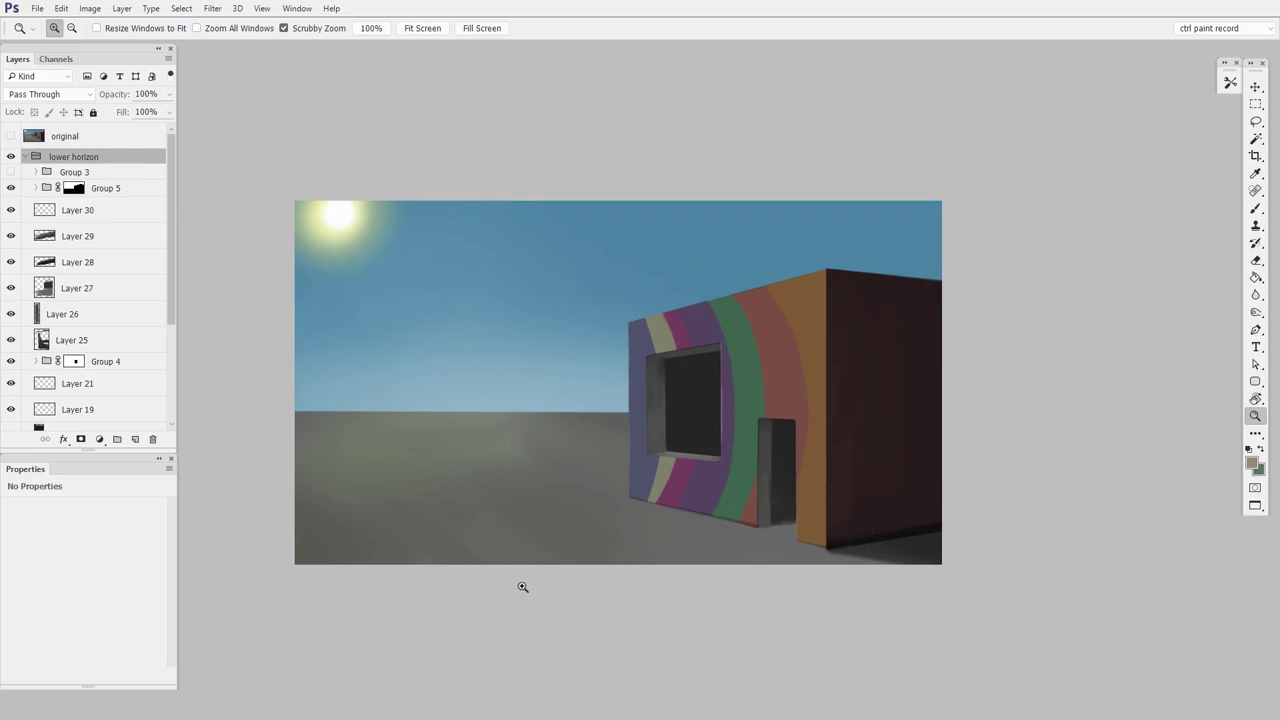
left_click(26, 157)
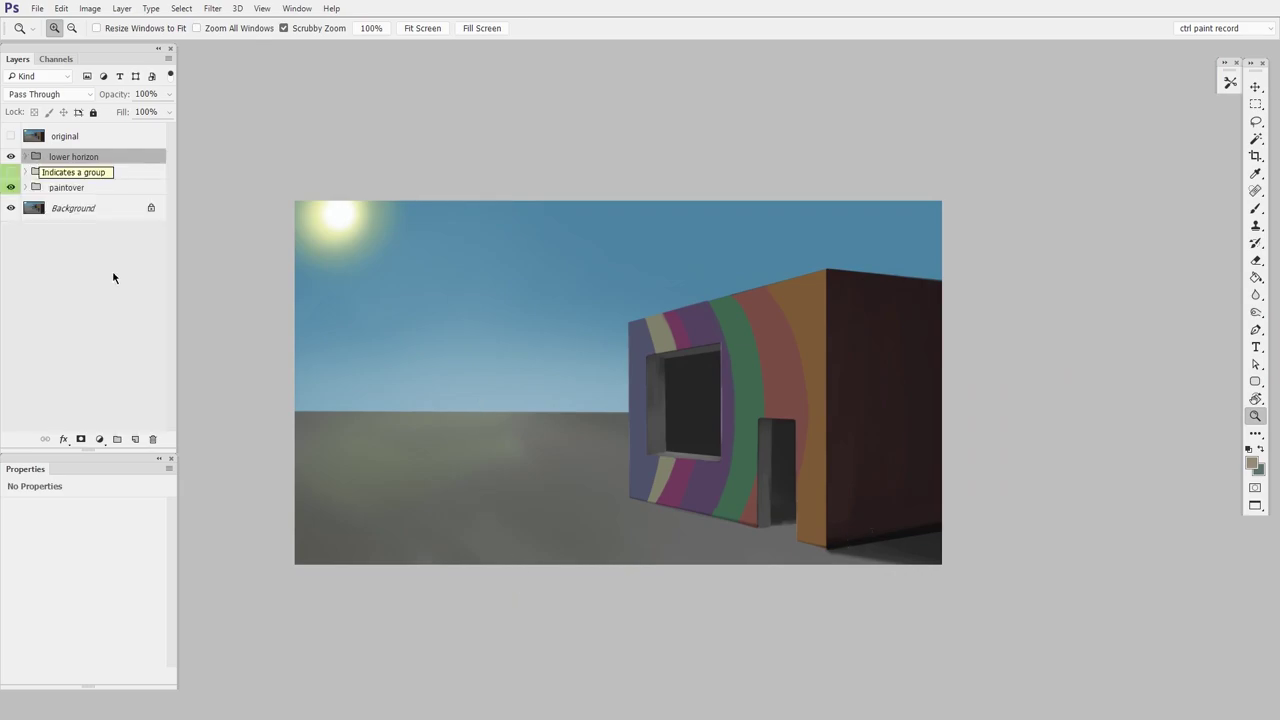
Compare the original layer with the lower horizon version, ending with both hidden so the paintover group is shown
left_click(10, 136)
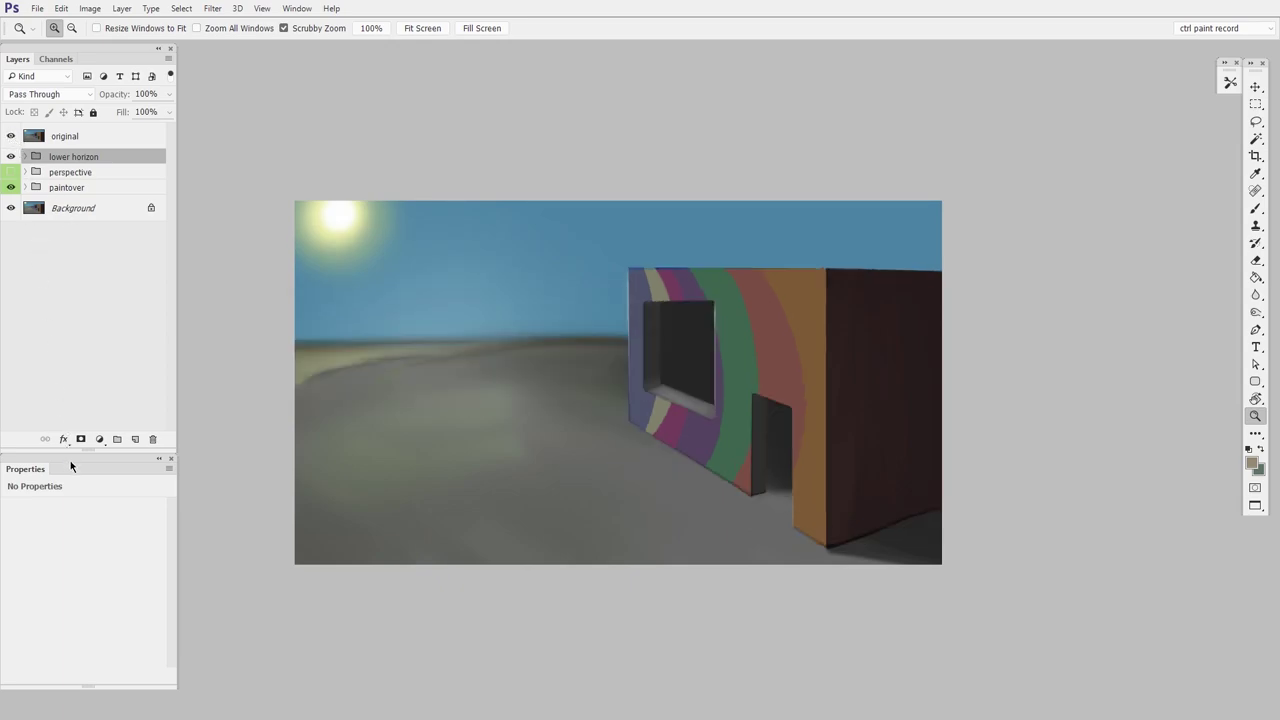
key("ctrl+z")
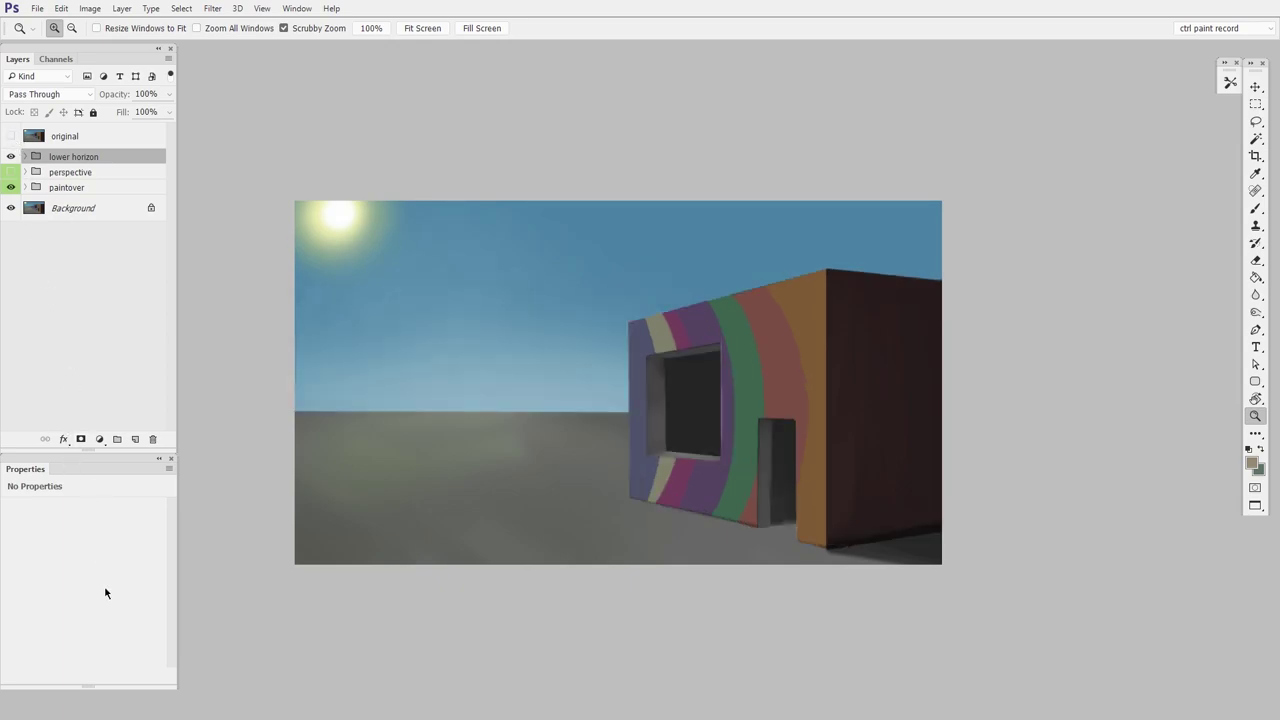
left_click(10, 156)
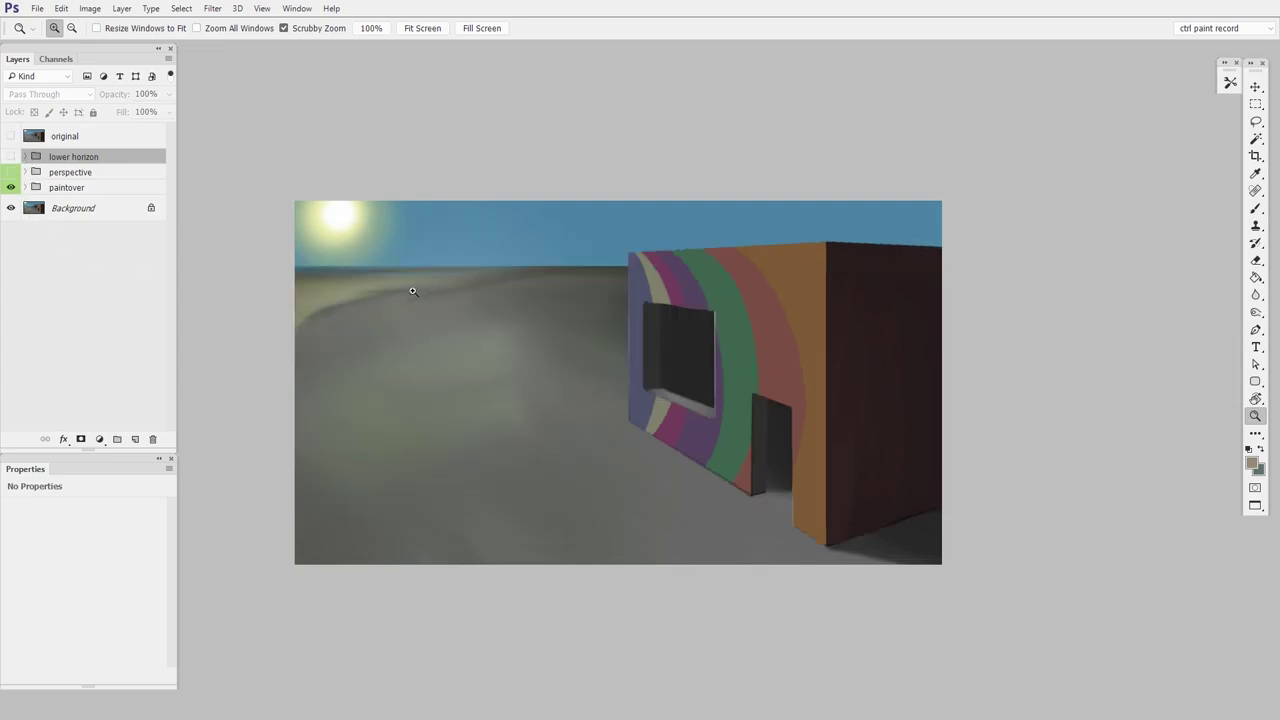
Toggle the paintover group and the original layer off and on to compare the raised-horizon correction with the original painting
left_click(11, 188)
left_click(12, 188)
left_click(10, 136)
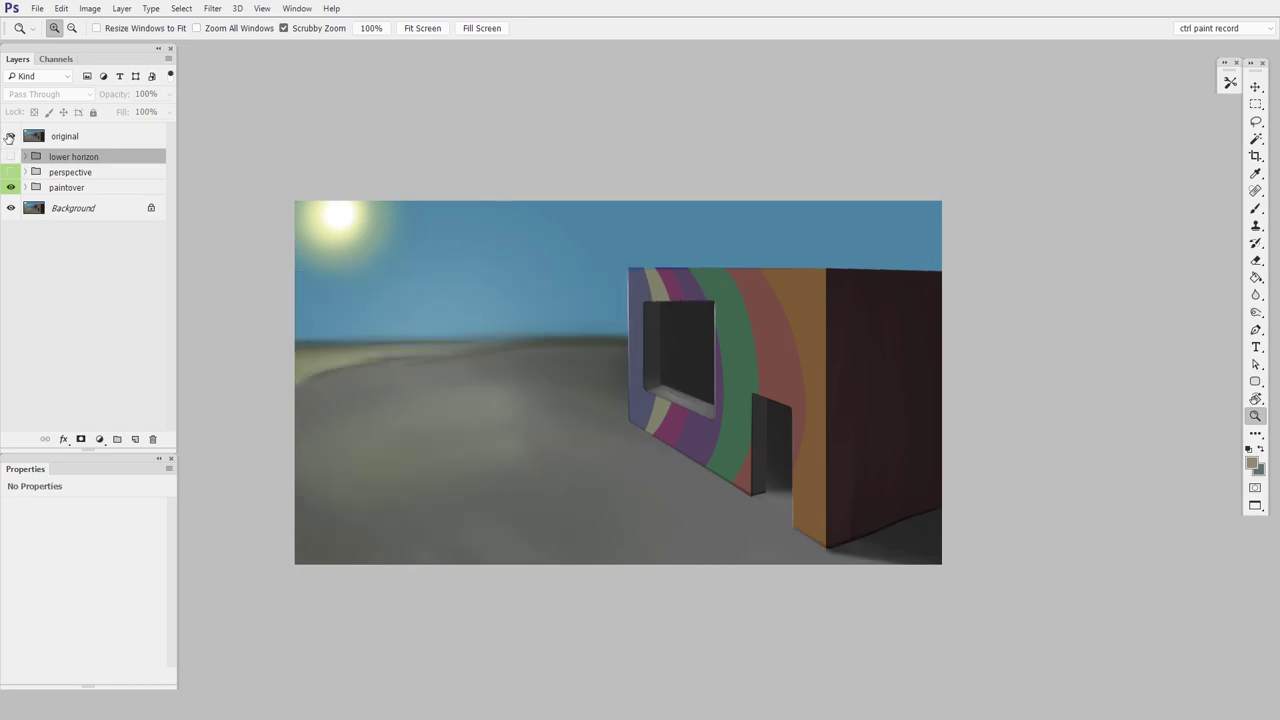
left_click(10, 136)
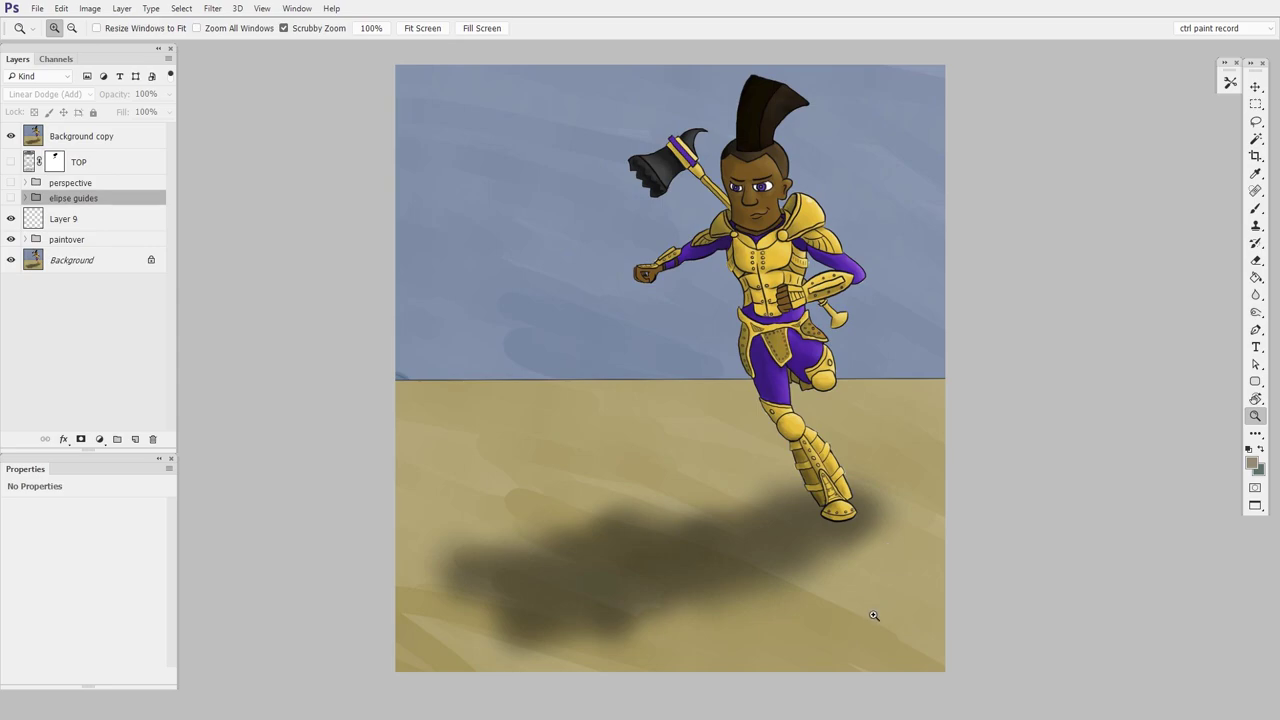
Hide the Background copy layer and look closely at the paintover of the running figure's armour
left_click(11, 136)
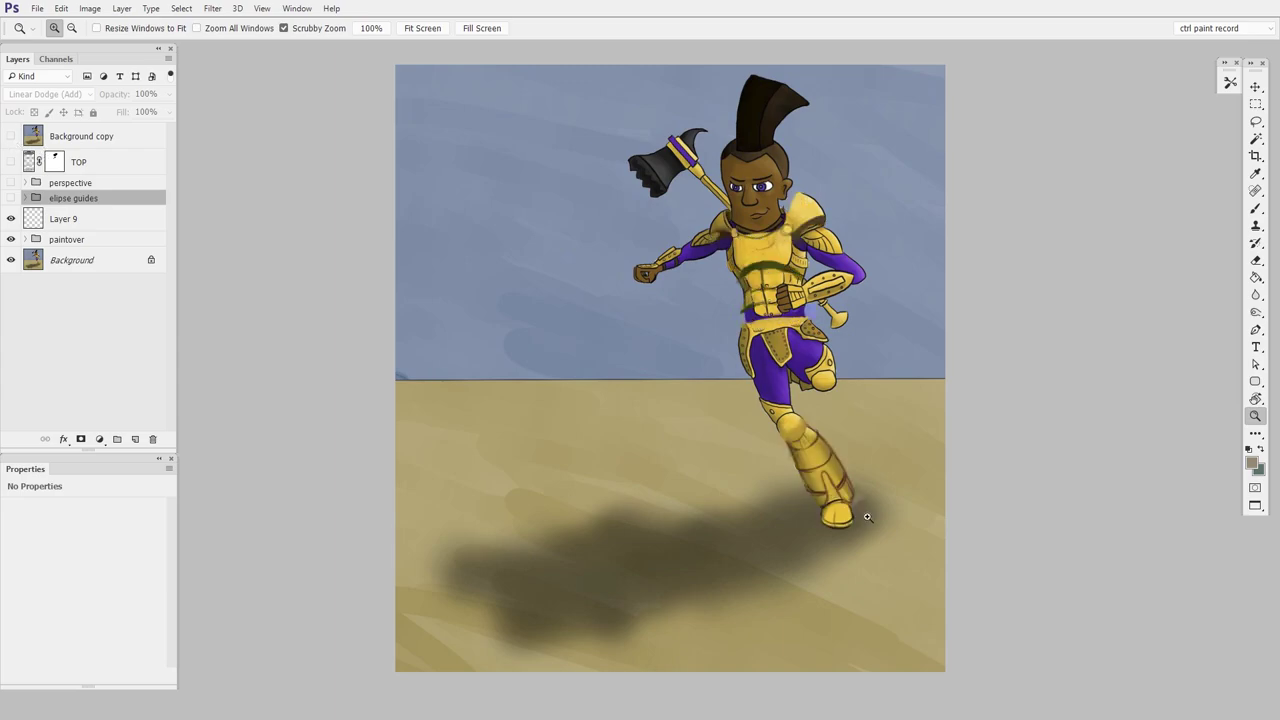
left_click_drag(869, 518, 882, 506)
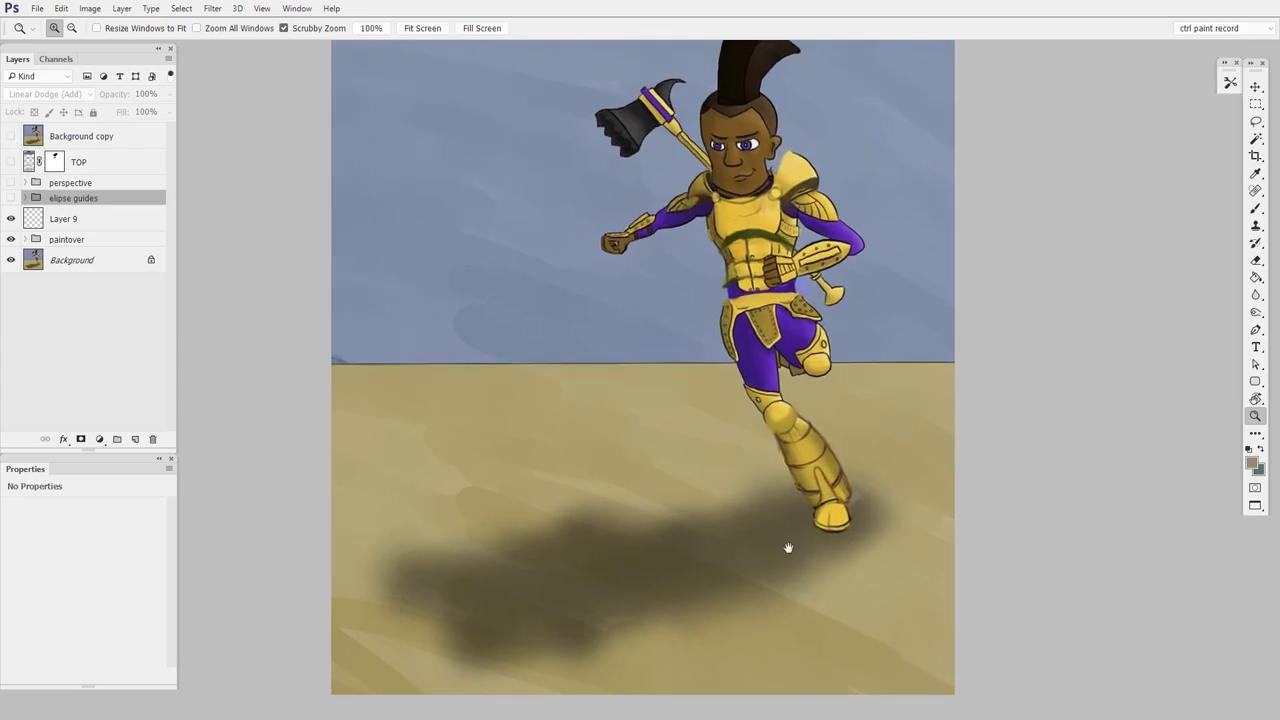
left_click_drag(786, 546, 831, 560)
Show the TOP layer and examine how its ellipses flatten toward the horizon from the BOTTOM and TOP discs
left_click(11, 161)
left_click_drag(838, 458, 884, 436)
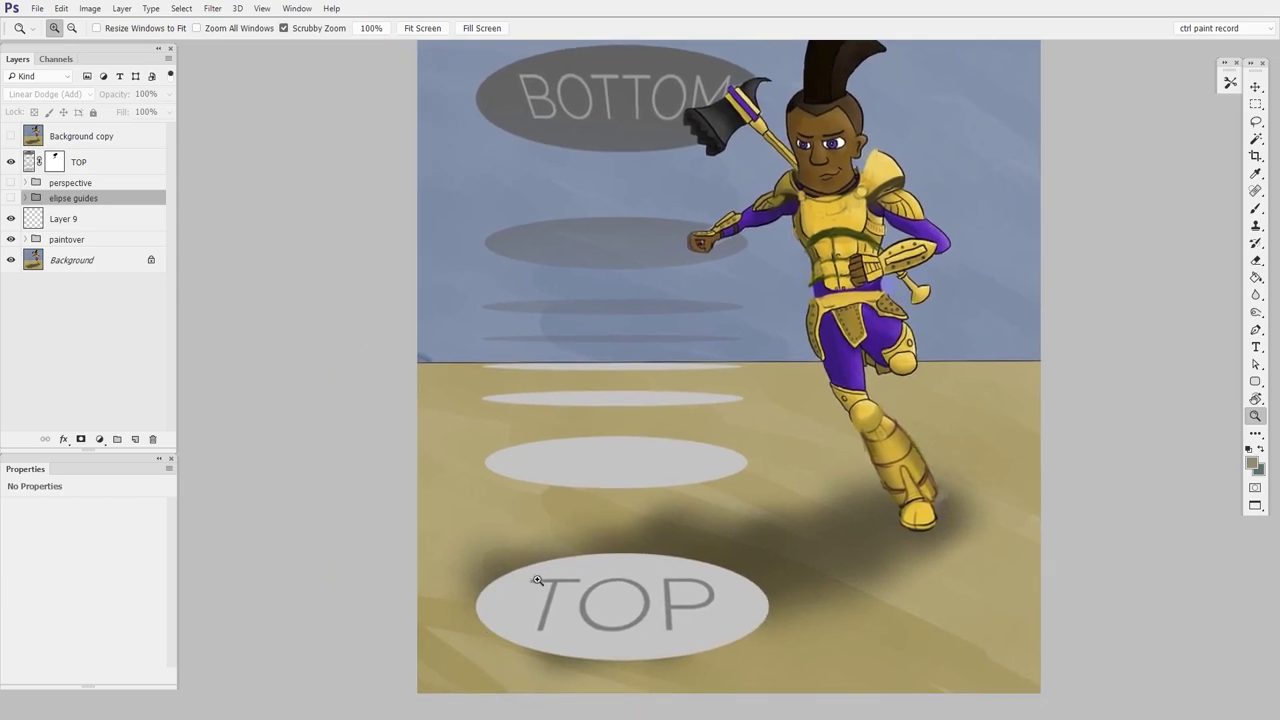
left_click_drag(720, 443, 731, 543)
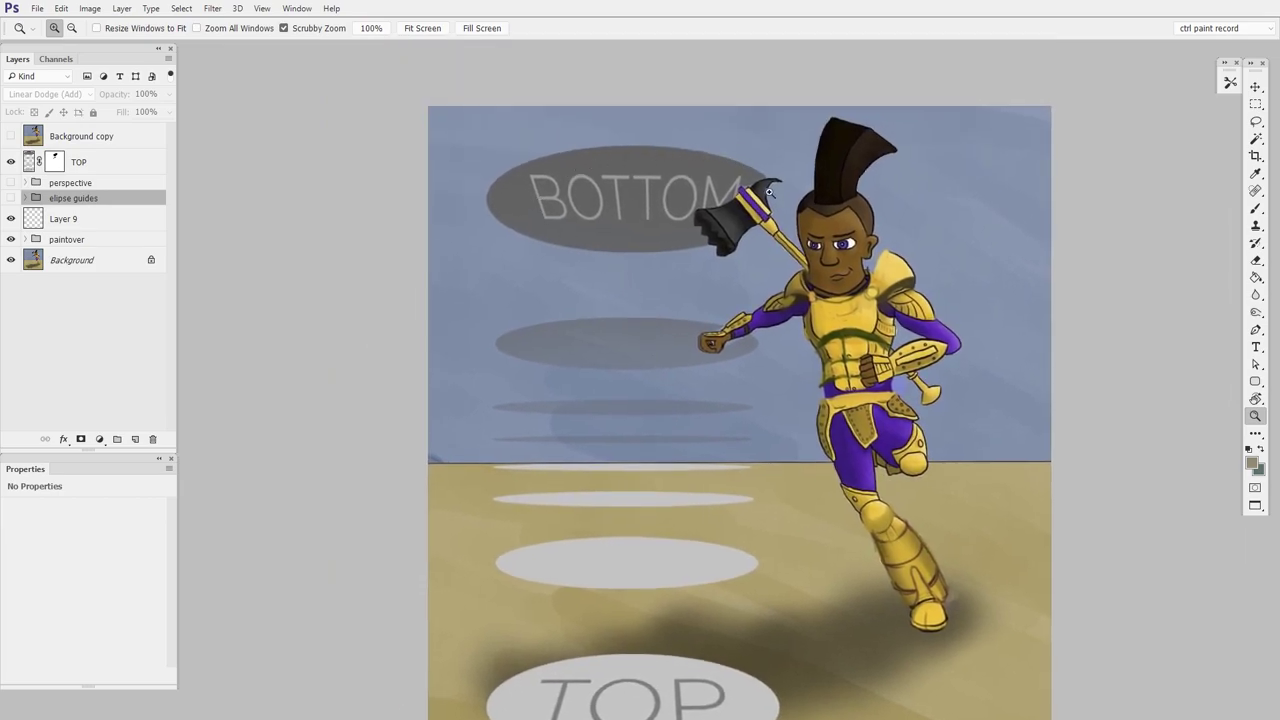
left_click_drag(751, 231, 771, 225)
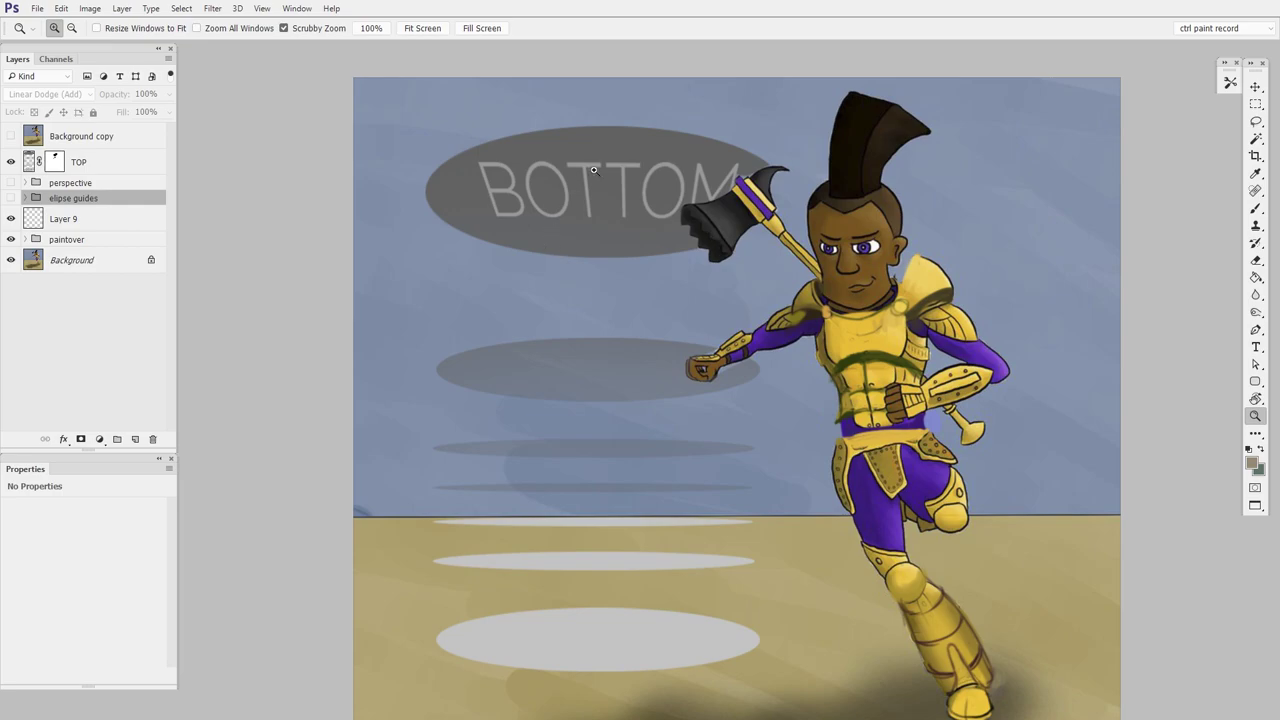
left_click_drag(672, 222, 670, 160)
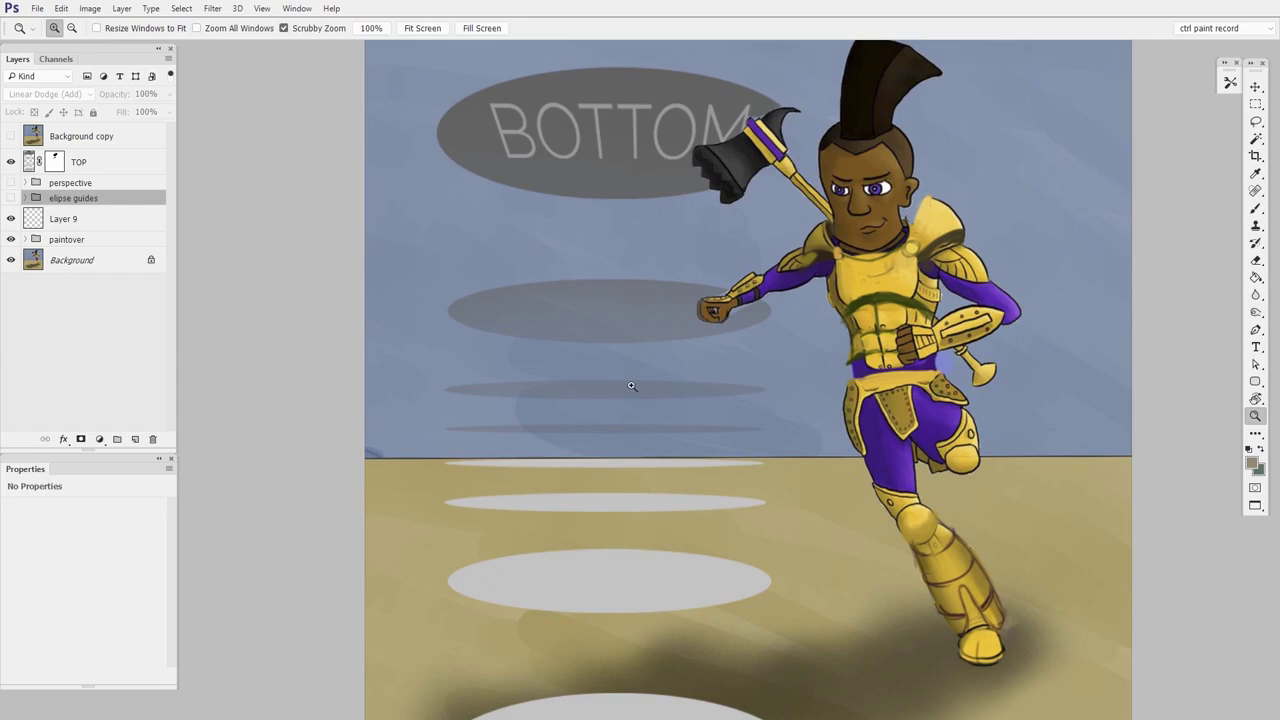
left_click_drag(818, 560, 784, 566)
left_click_drag(784, 566, 688, 465)
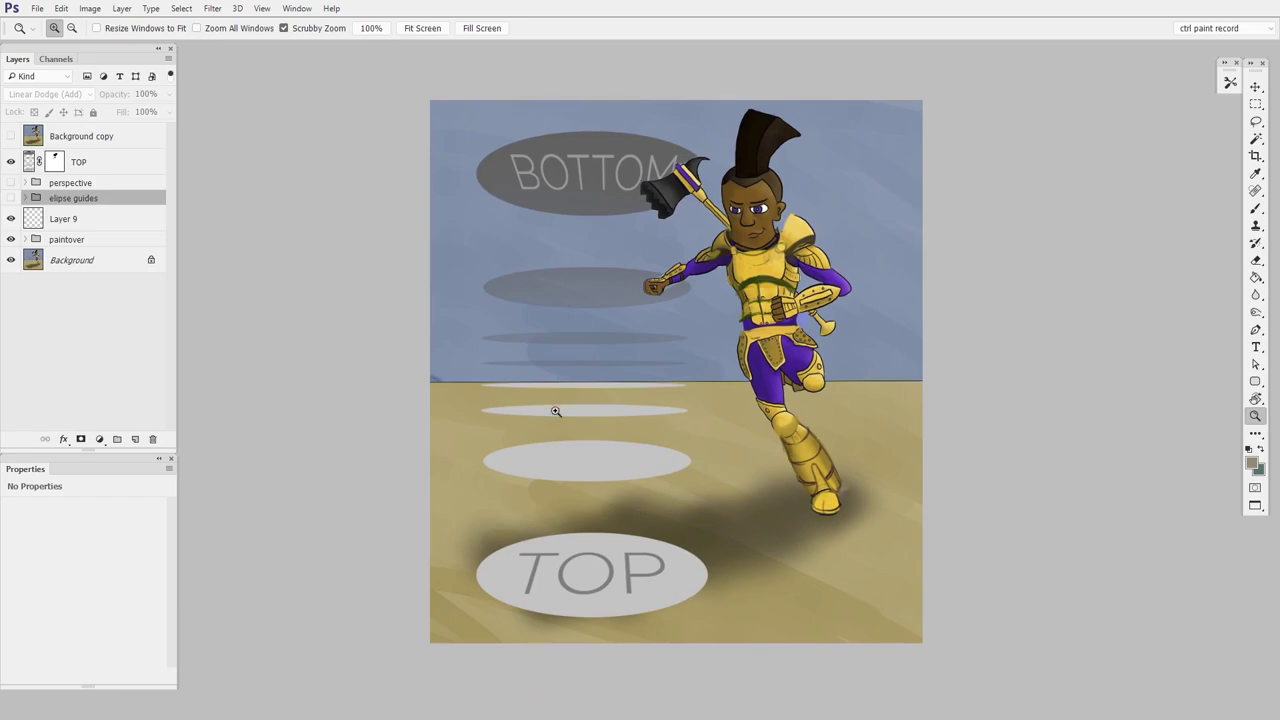
Replace the TOP layer with the elipse guides group and examine the guide curves beside the figure down to the lower leg
left_click(10, 161)
left_click(10, 198)
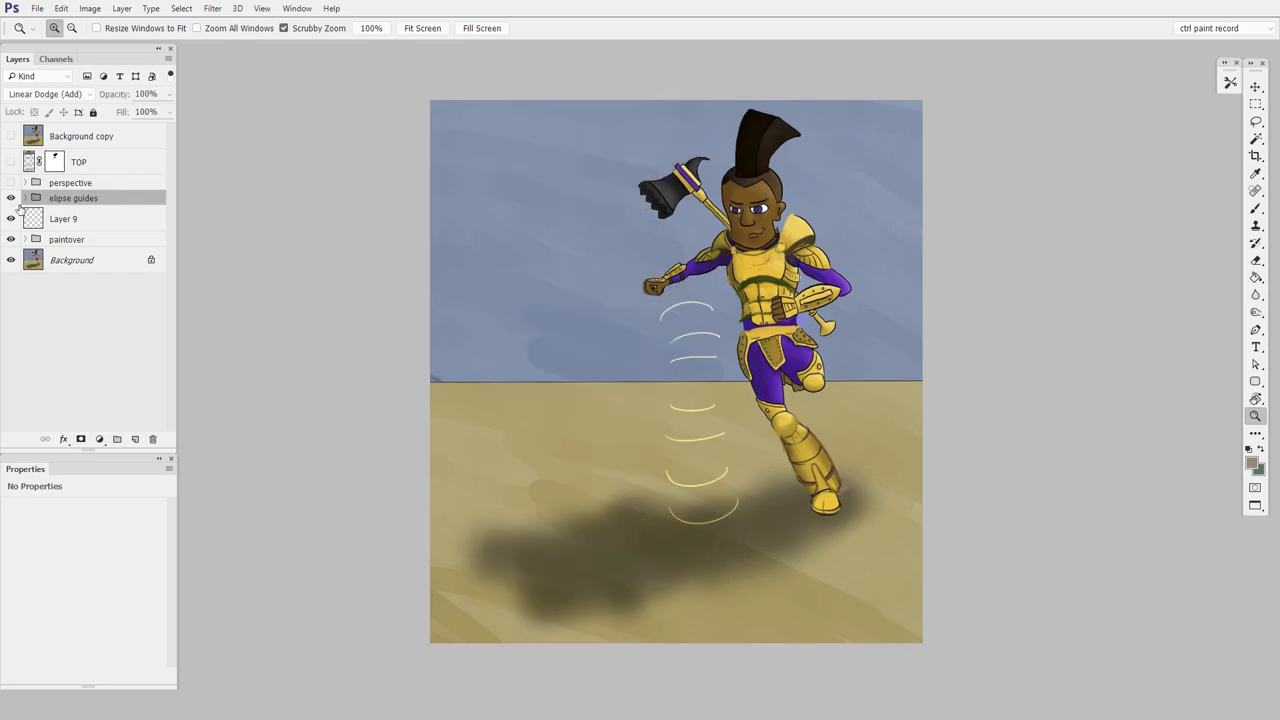
left_click(757, 470)
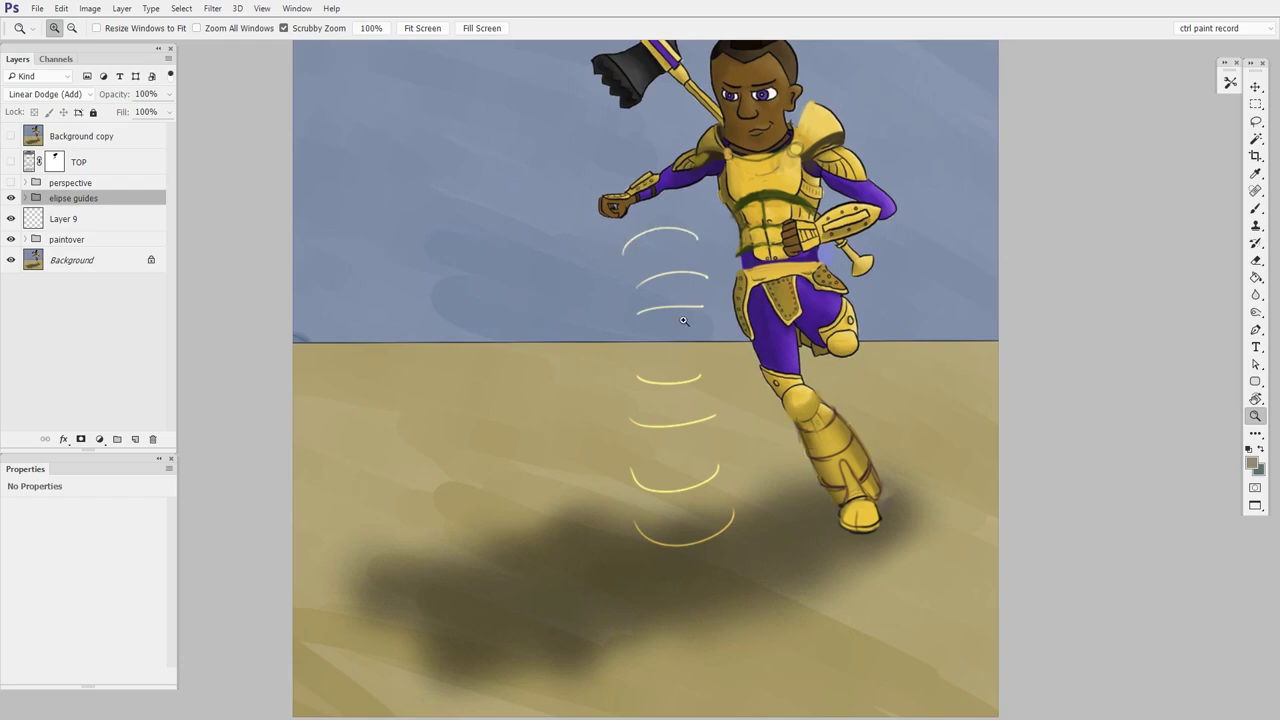
left_click_drag(681, 322, 698, 295)
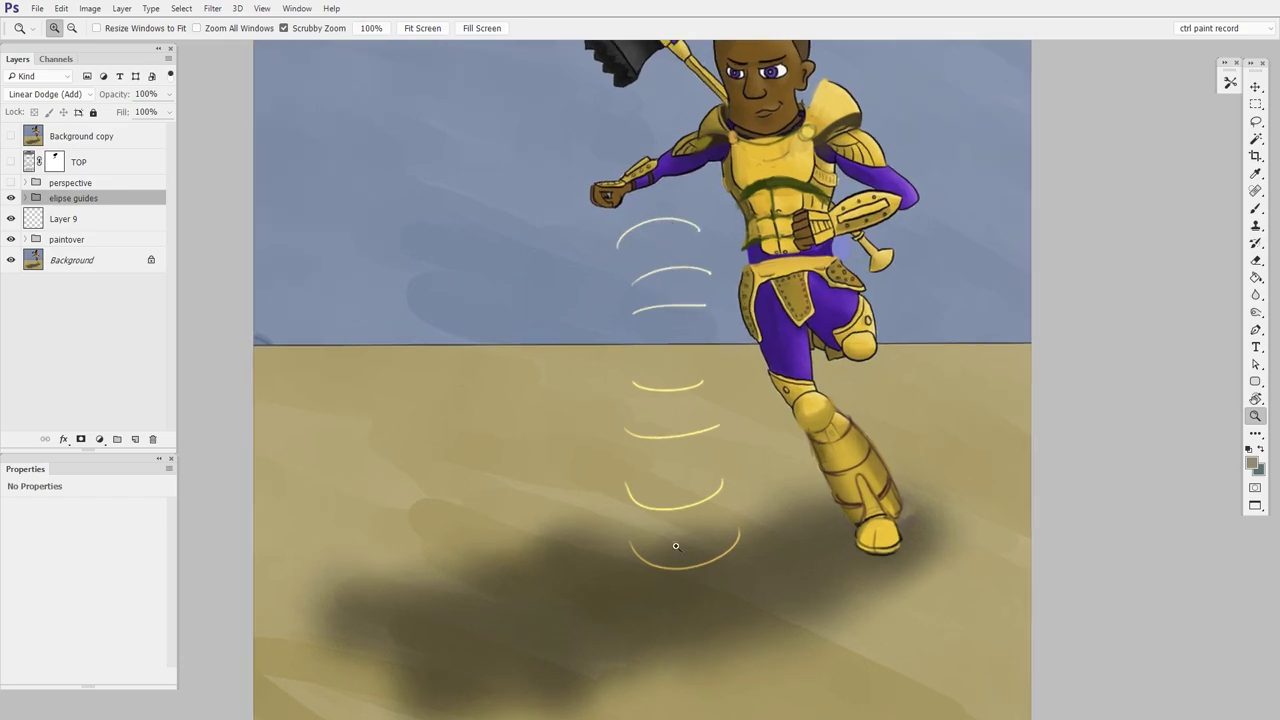
left_click_drag(873, 544, 765, 600)
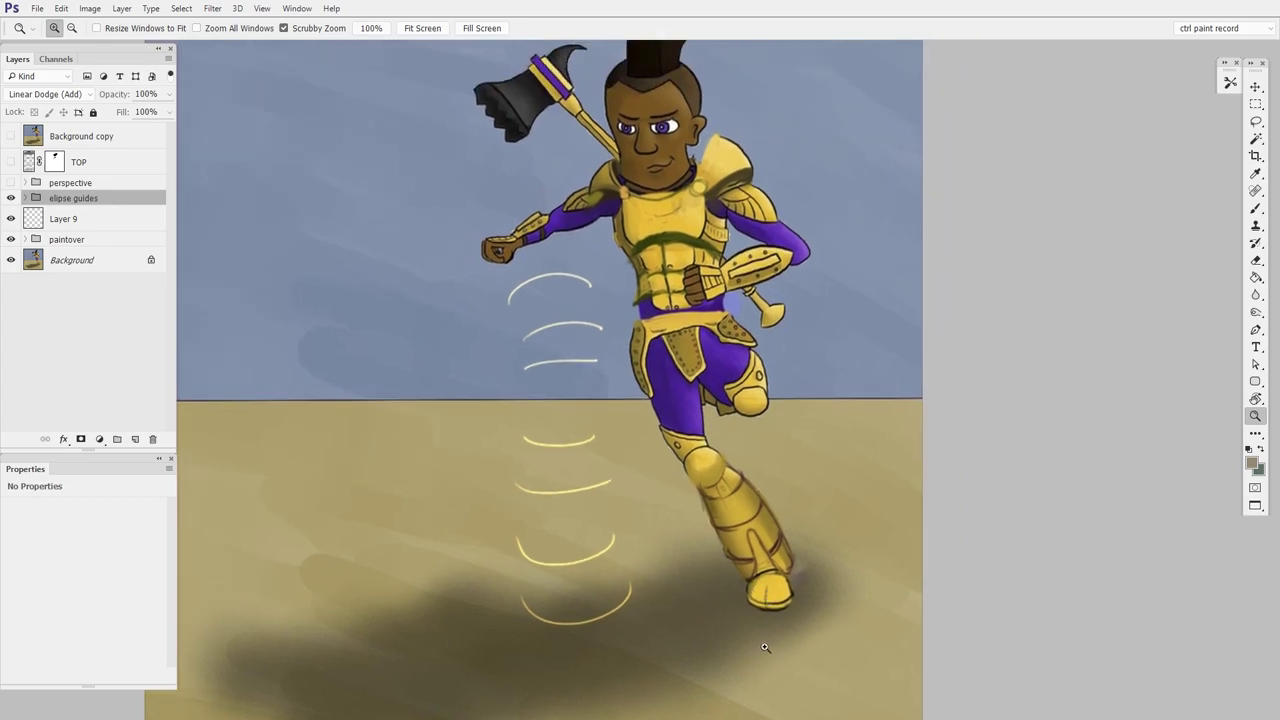
left_click_drag(799, 588, 828, 574)
left_click_drag(758, 604, 742, 500)
Toggle the Background copy layer on and off twice to compare the original shin and foot armour with the paintover
left_click(11, 136)
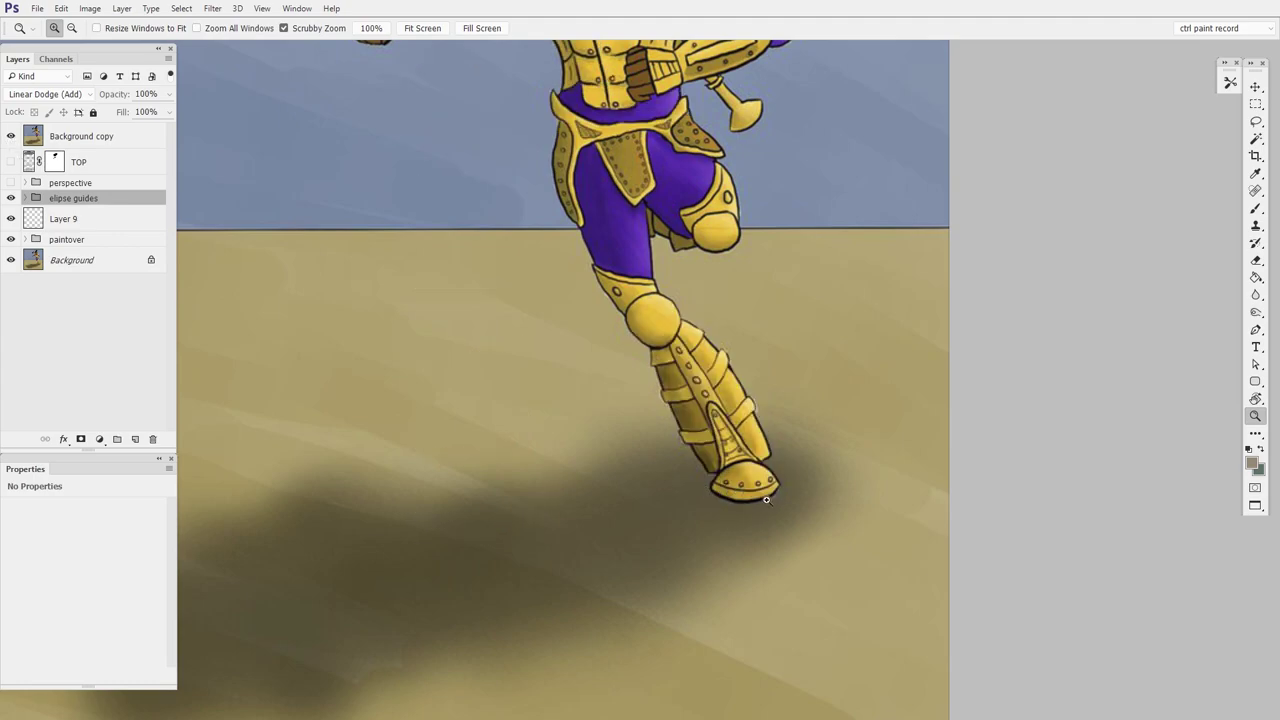
left_click_drag(766, 499, 700, 495)
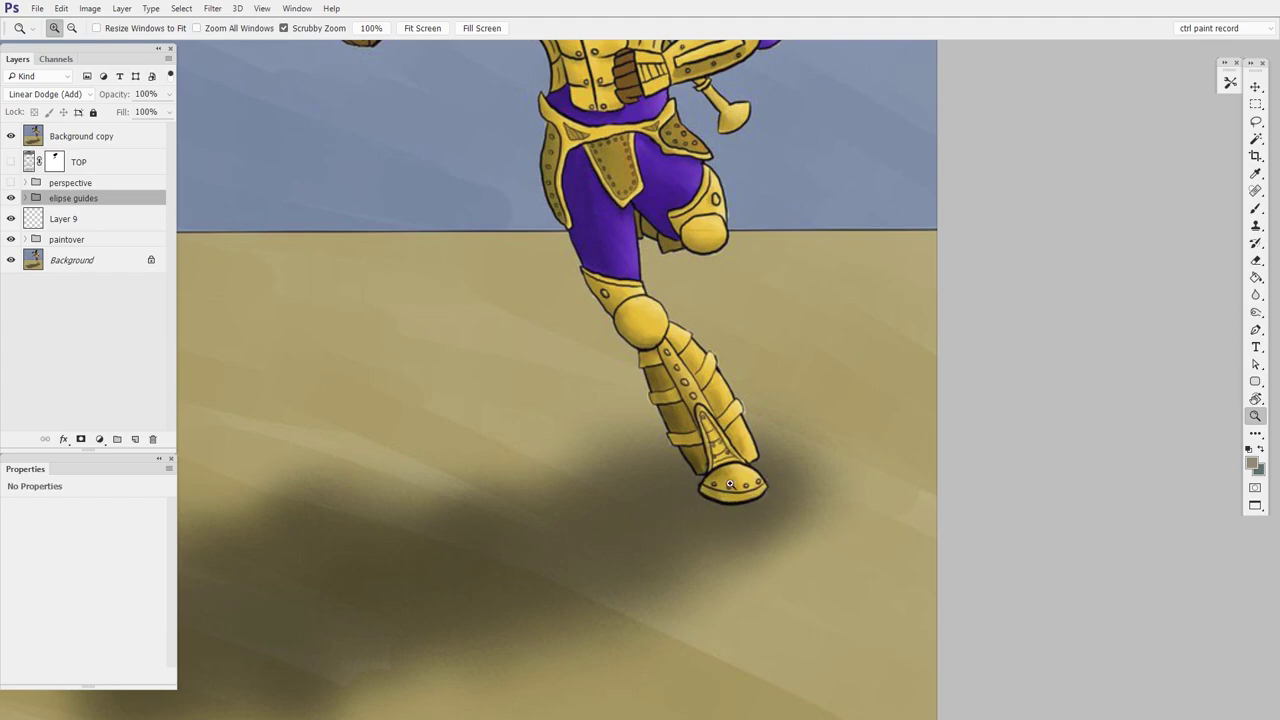
left_click(11, 136)
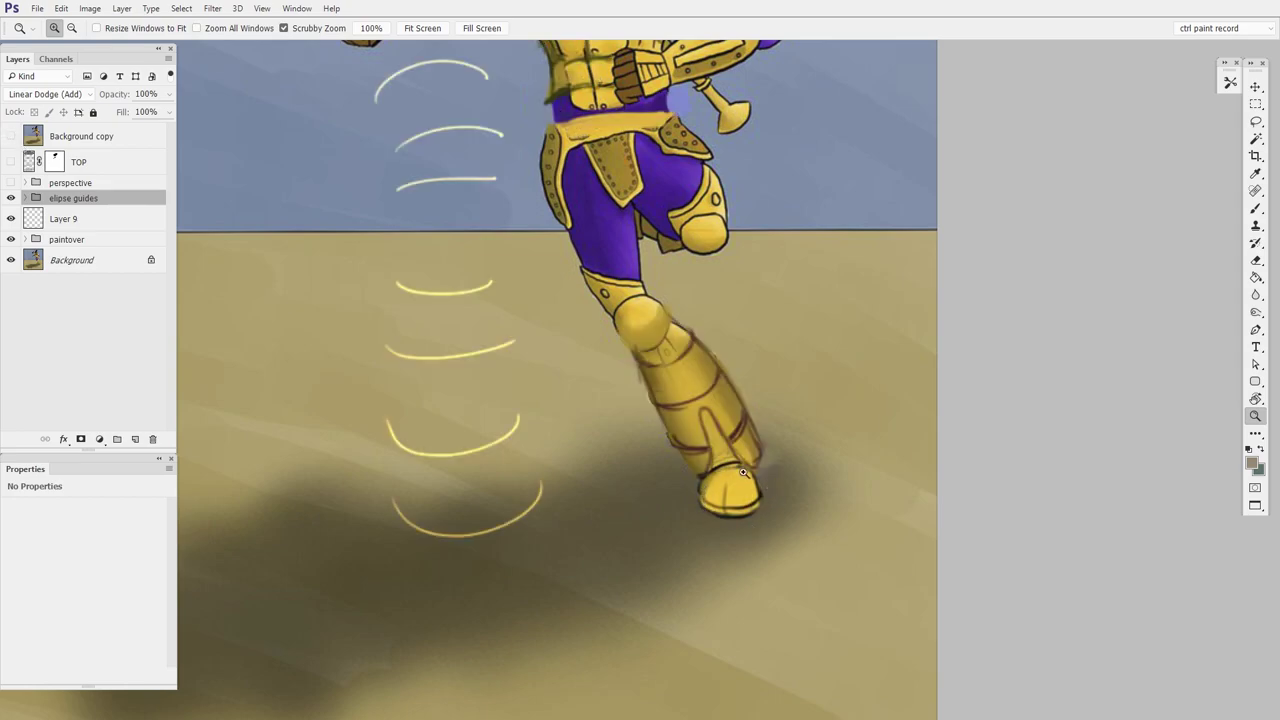
left_click(740, 392)
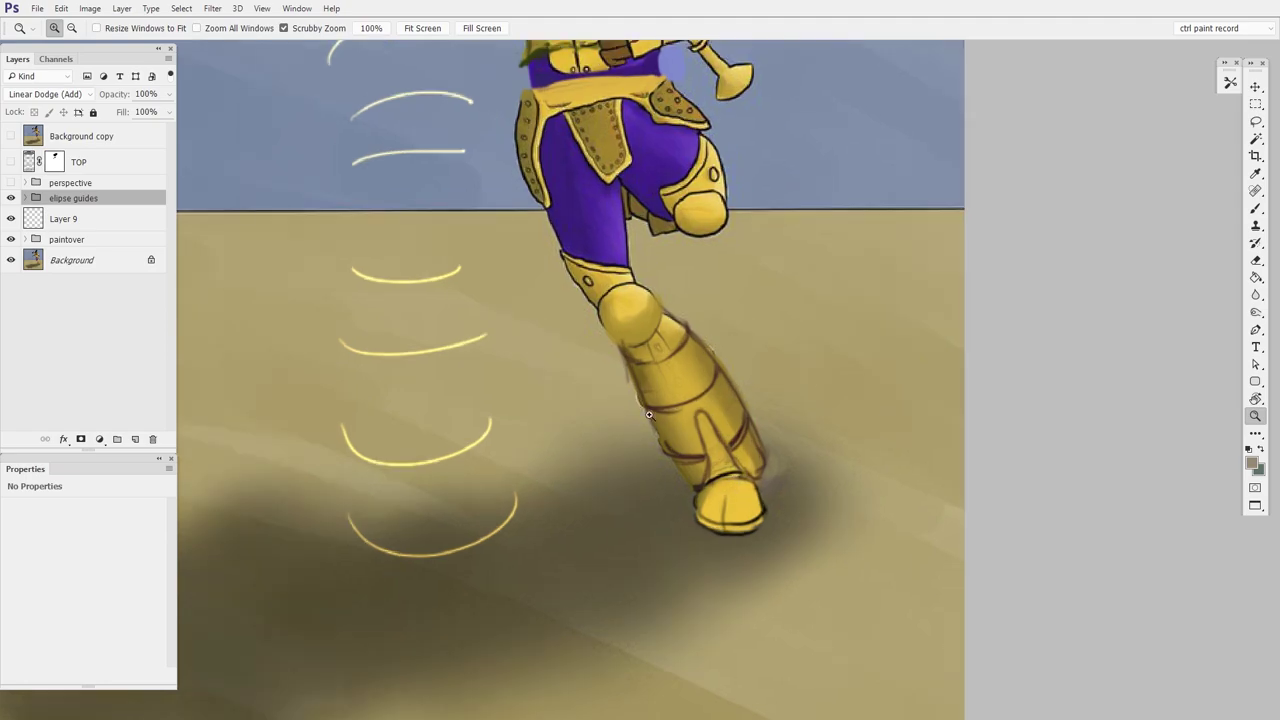
left_click(752, 428)
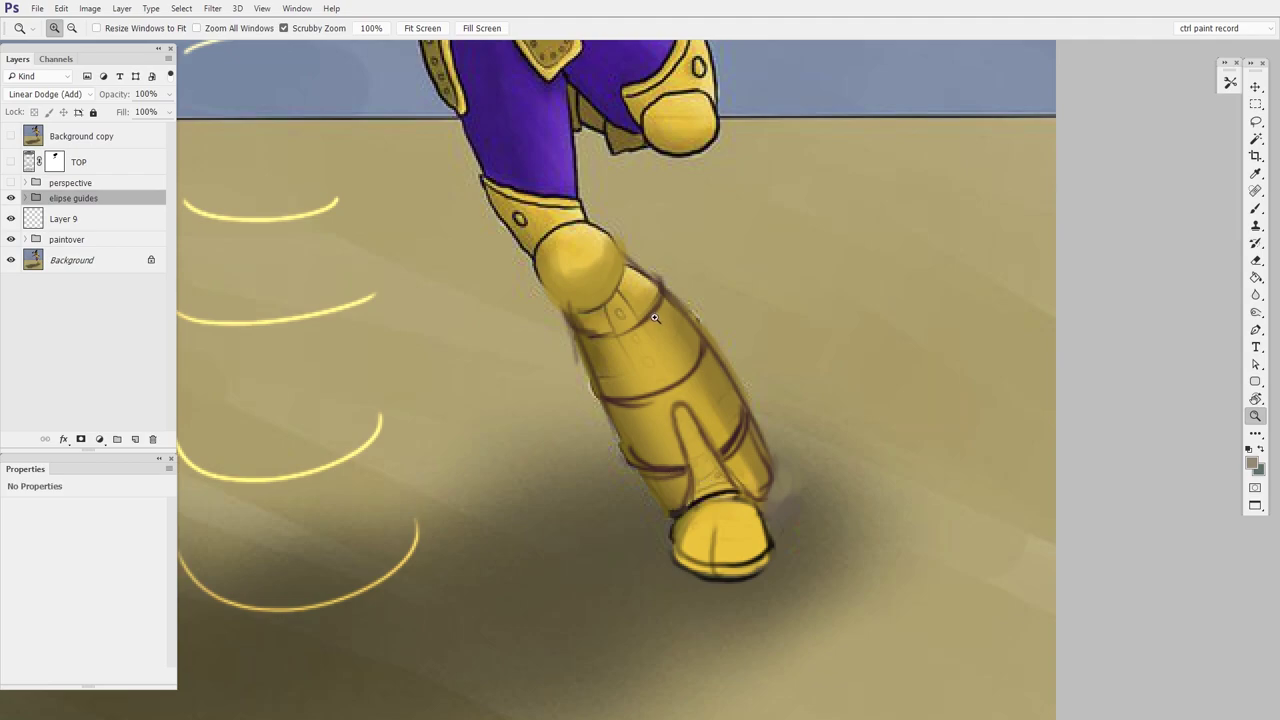
left_click(11, 136)
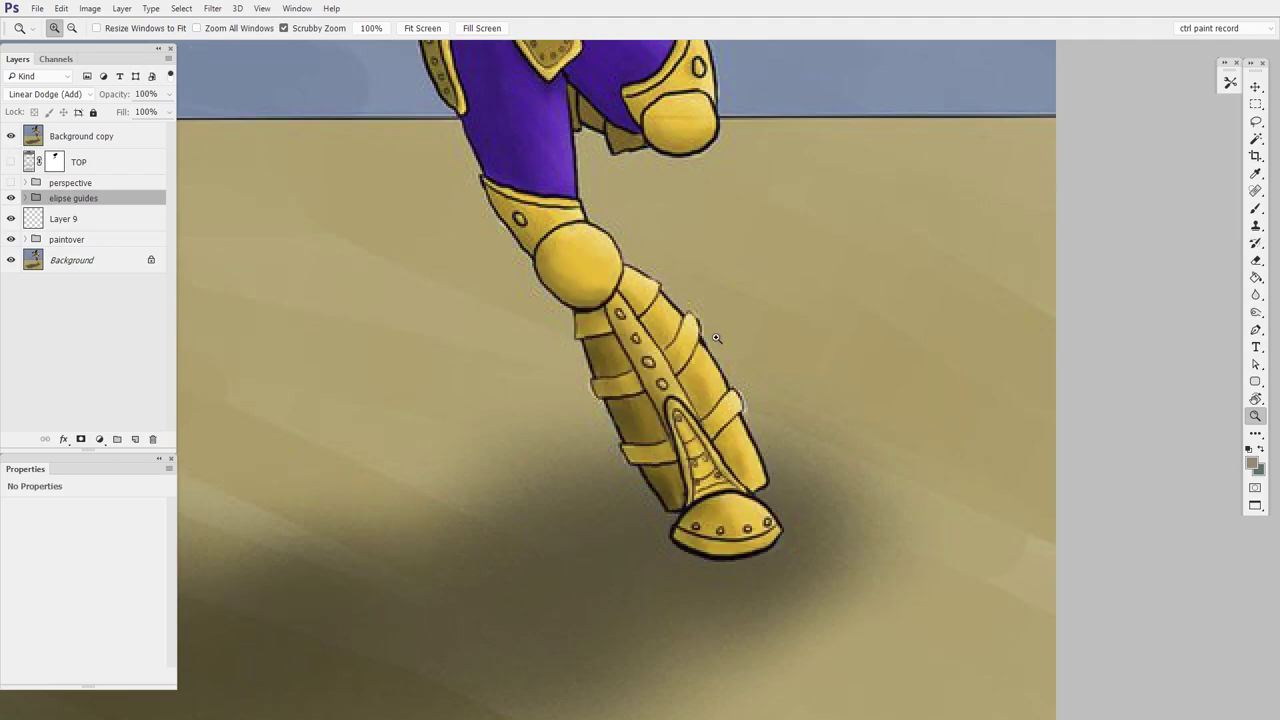
left_click(11, 136)
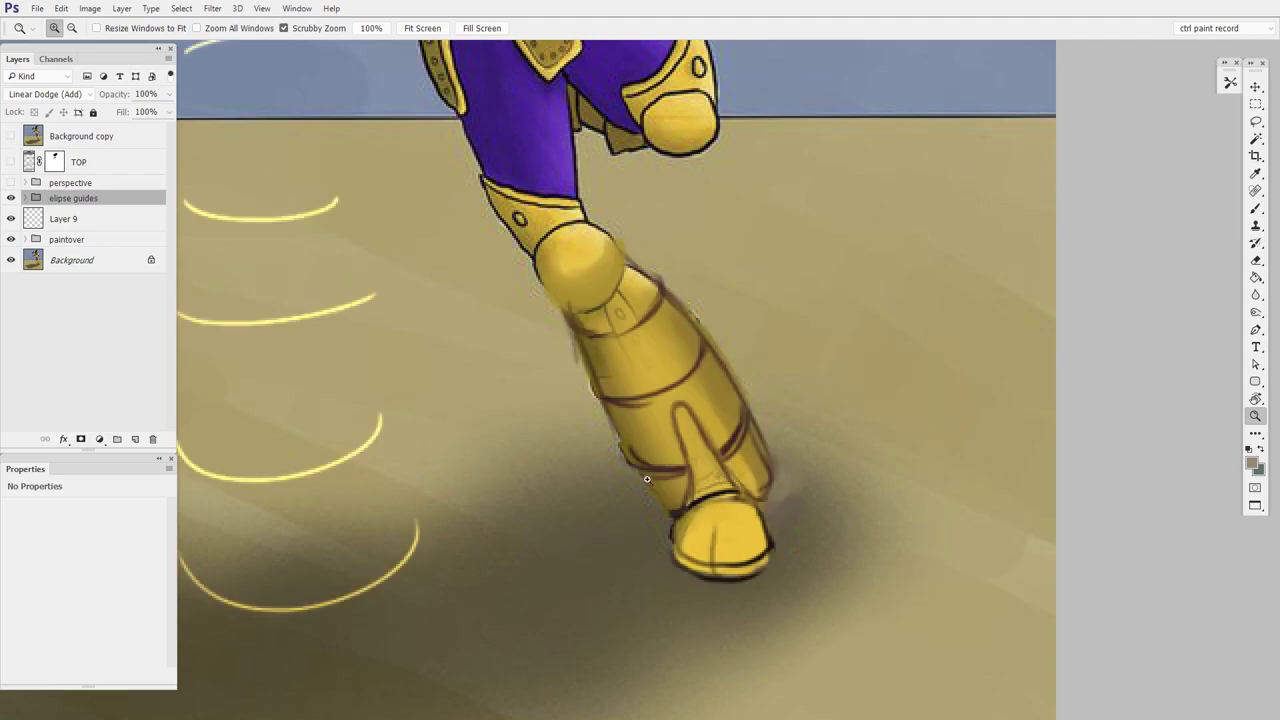
left_click(750, 418, "alt")
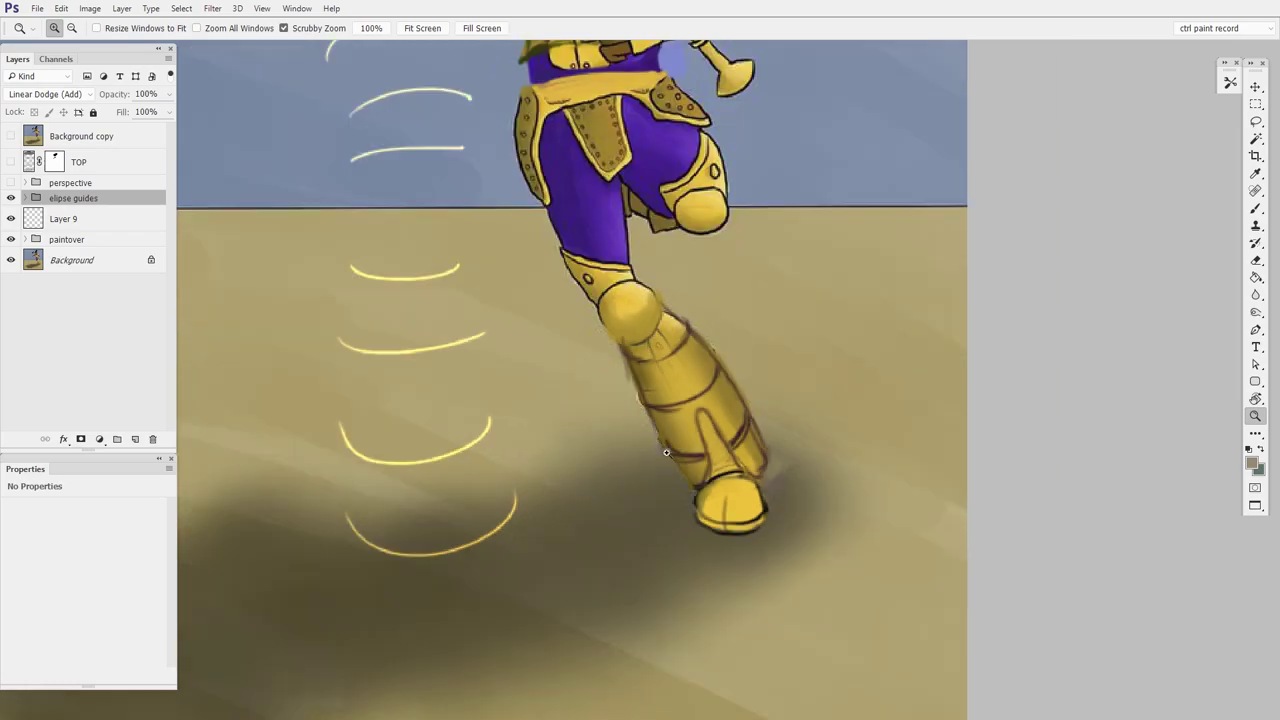
left_click_drag(456, 347, 520, 354)
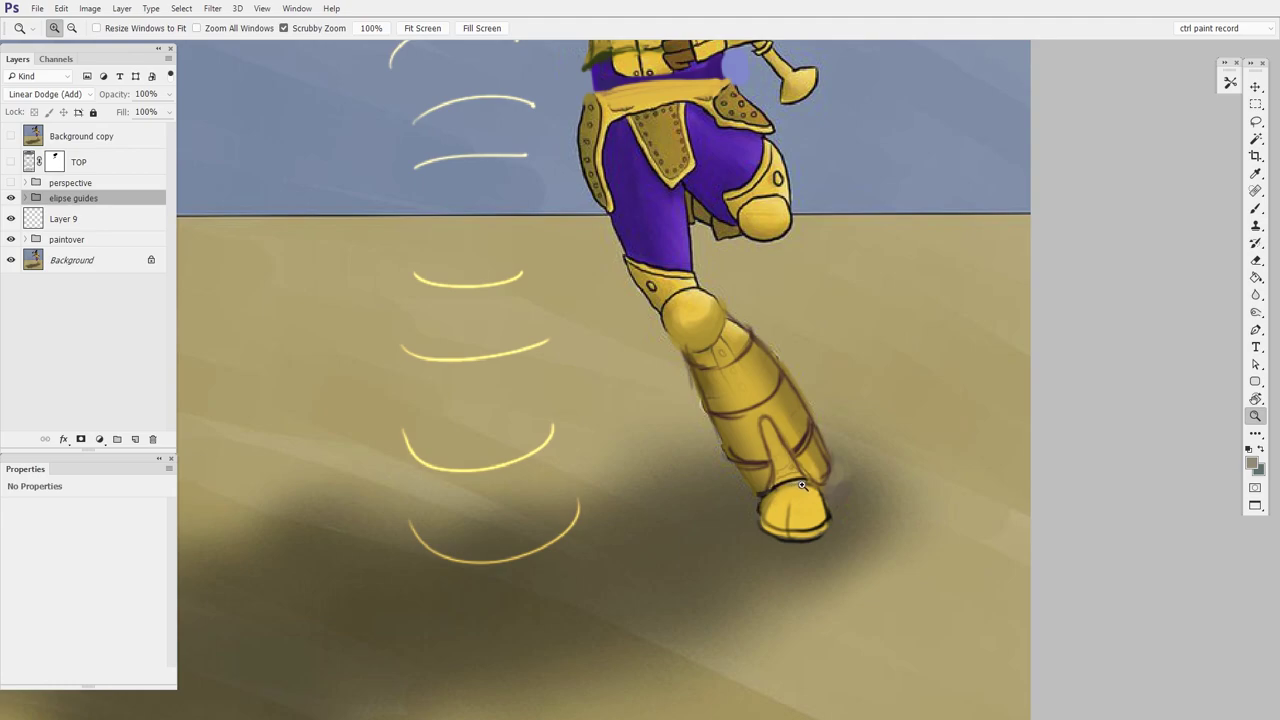
Compare the original chest, shoulder and belt armour with the paintover by showing and hiding the Background copy layer
left_click_drag(640, 202, 651, 508)
left_click_drag(788, 304, 791, 372)
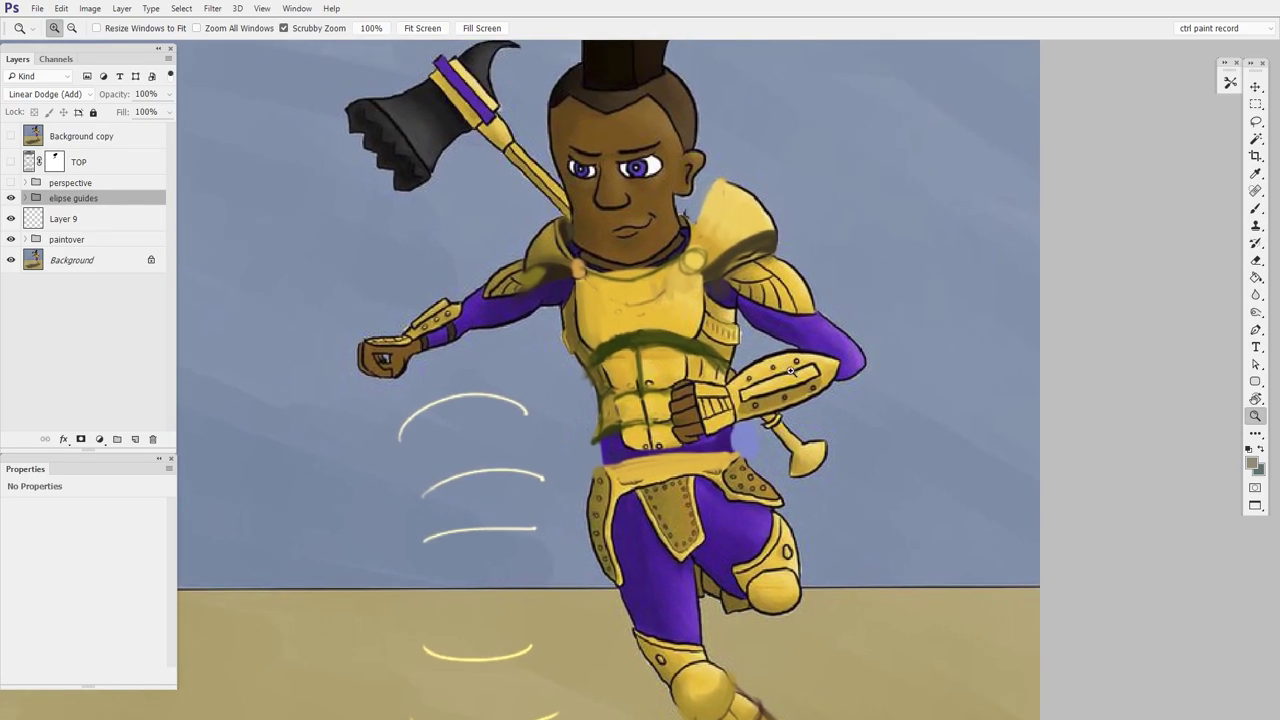
left_click(11, 136)
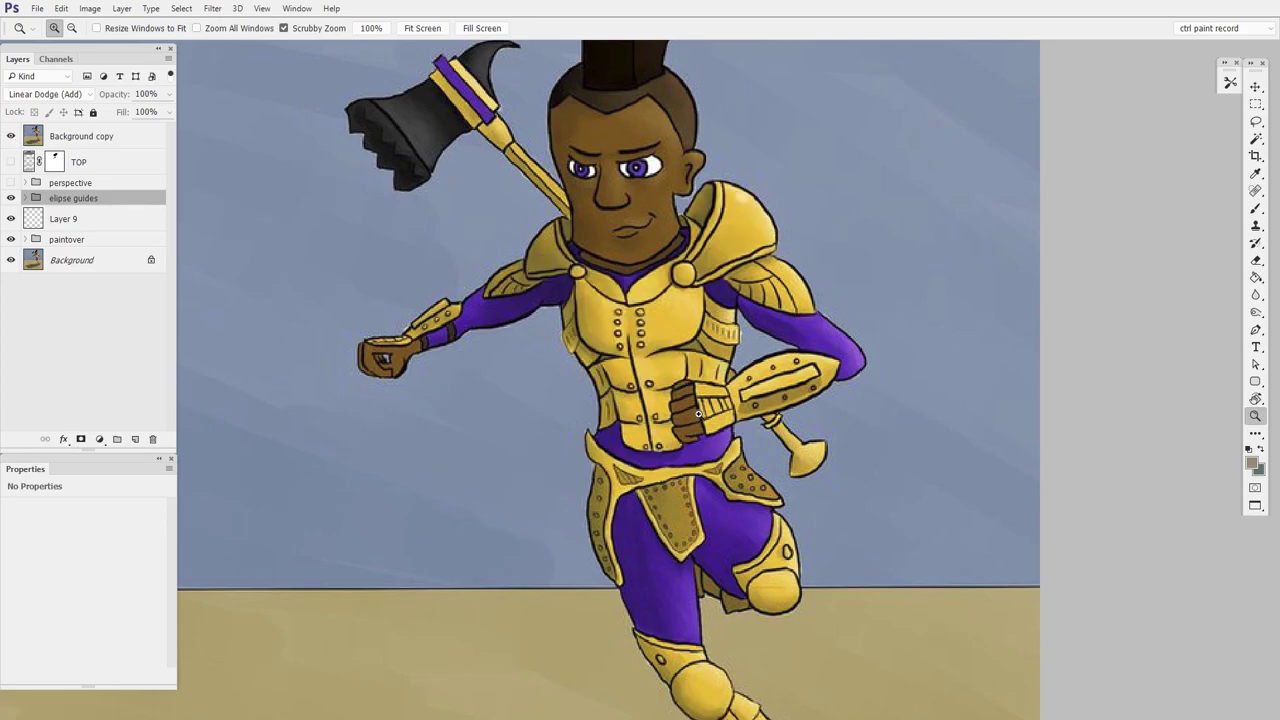
left_click_drag(701, 415, 718, 414)
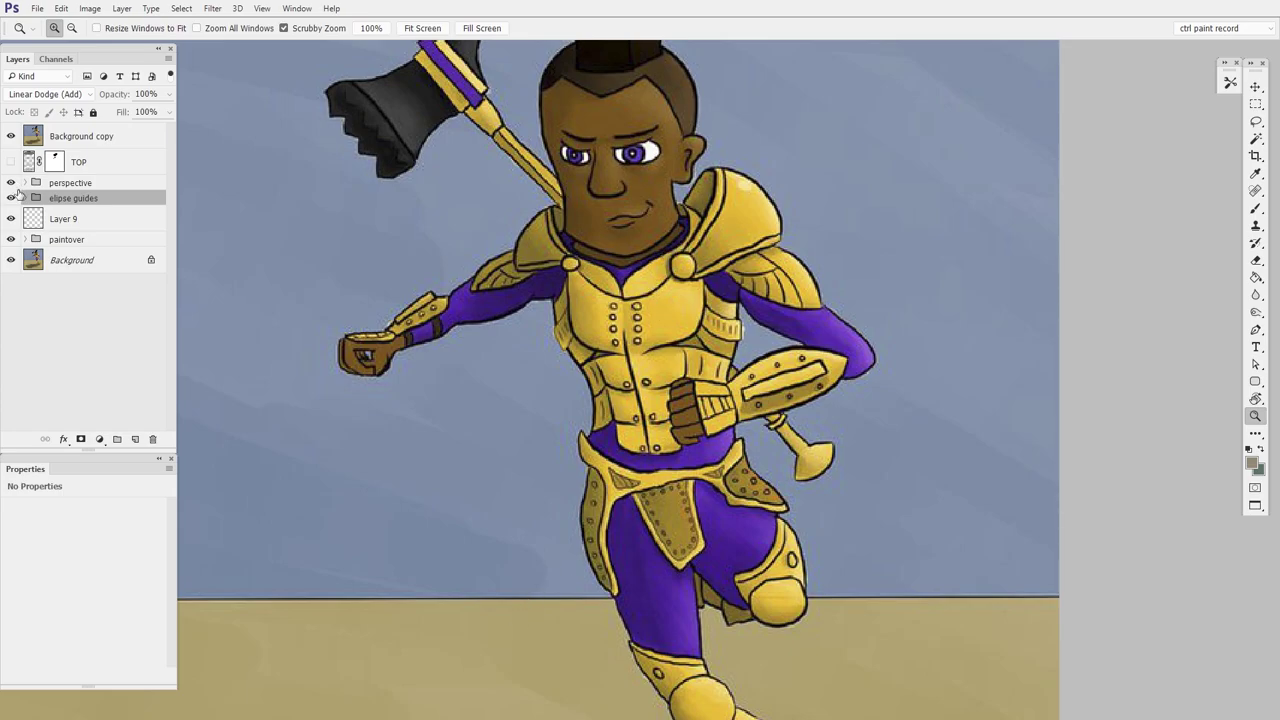
left_click(11, 136)
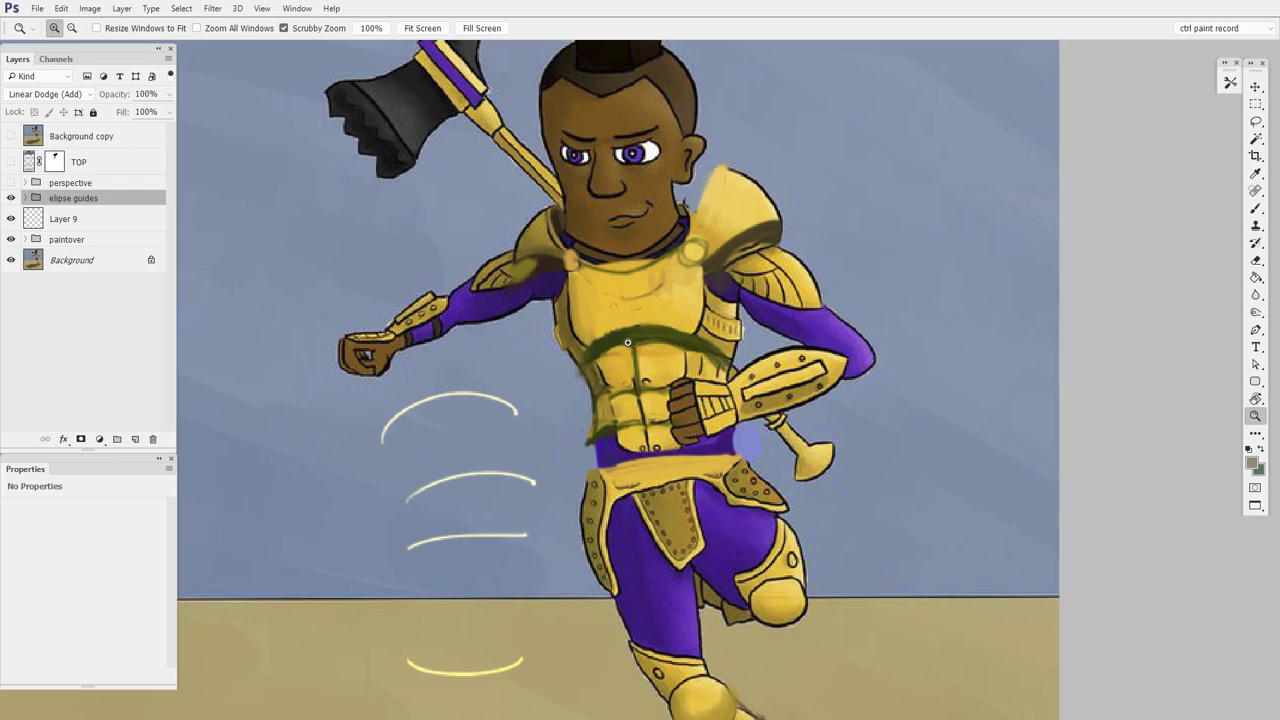
left_click_drag(698, 375, 718, 367)
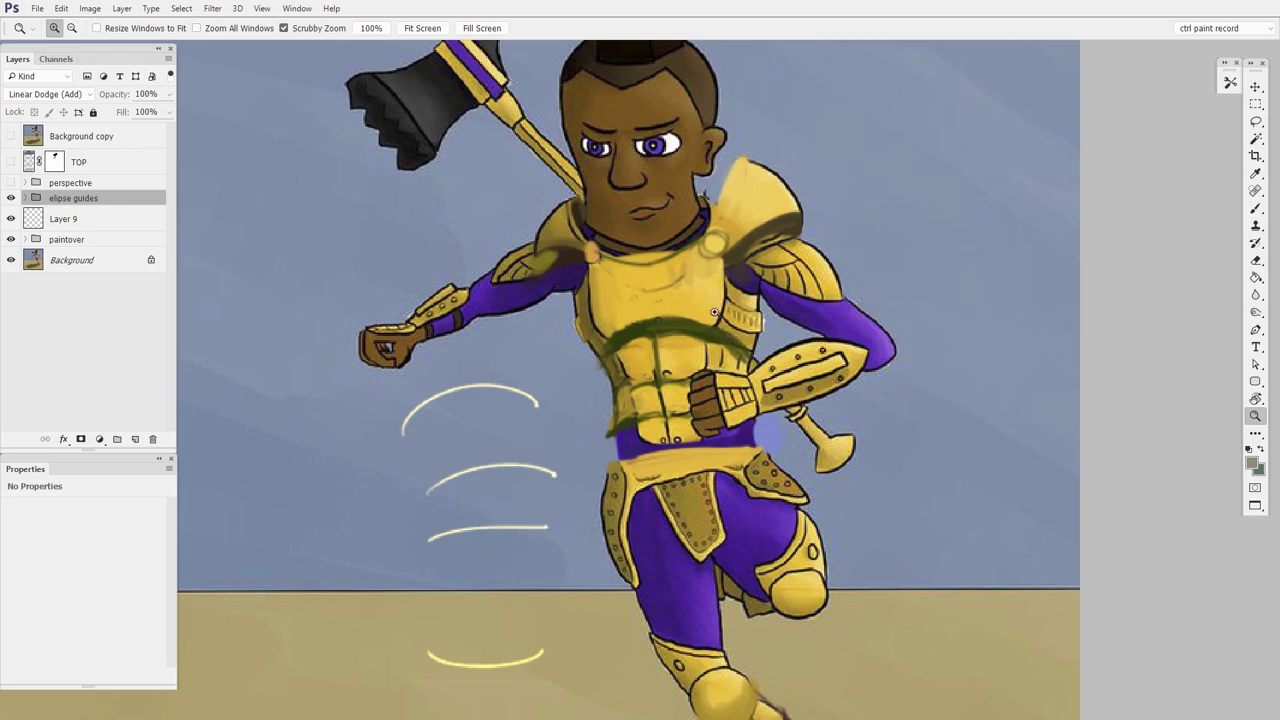
Hide the elipse guides group and toggle the Background copy layer to compare the whole figure with its paintover
left_click_drag(722, 479, 660, 479)
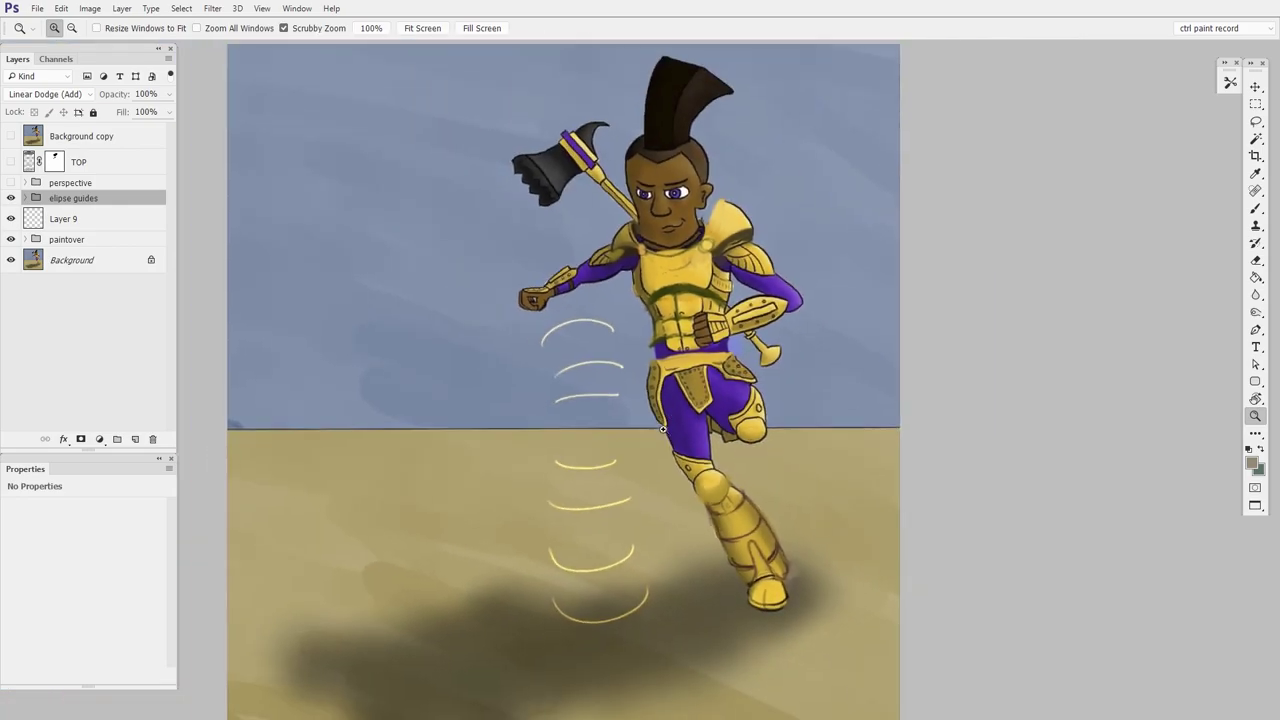
left_click_drag(763, 441, 709, 381)
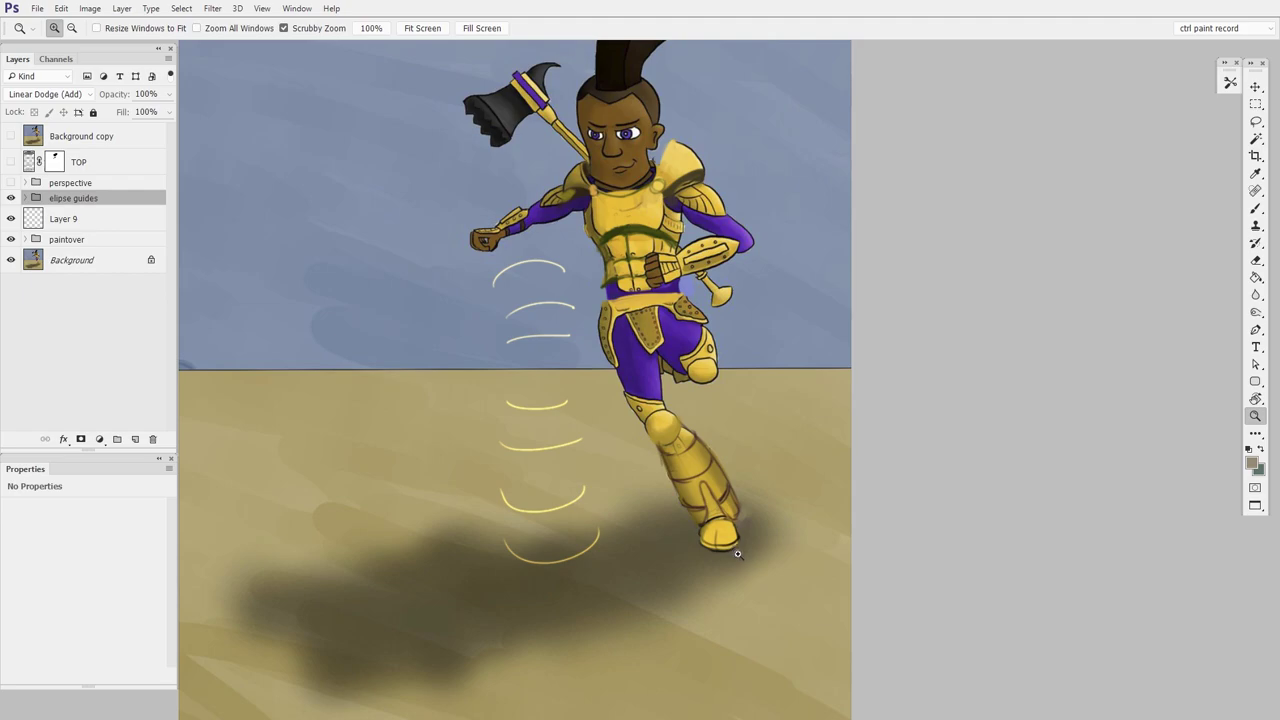
mouse_move(757, 534)
left_mouse_down()
mouse_move(749, 546)
mouse_move(764, 556)
left_mouse_up()
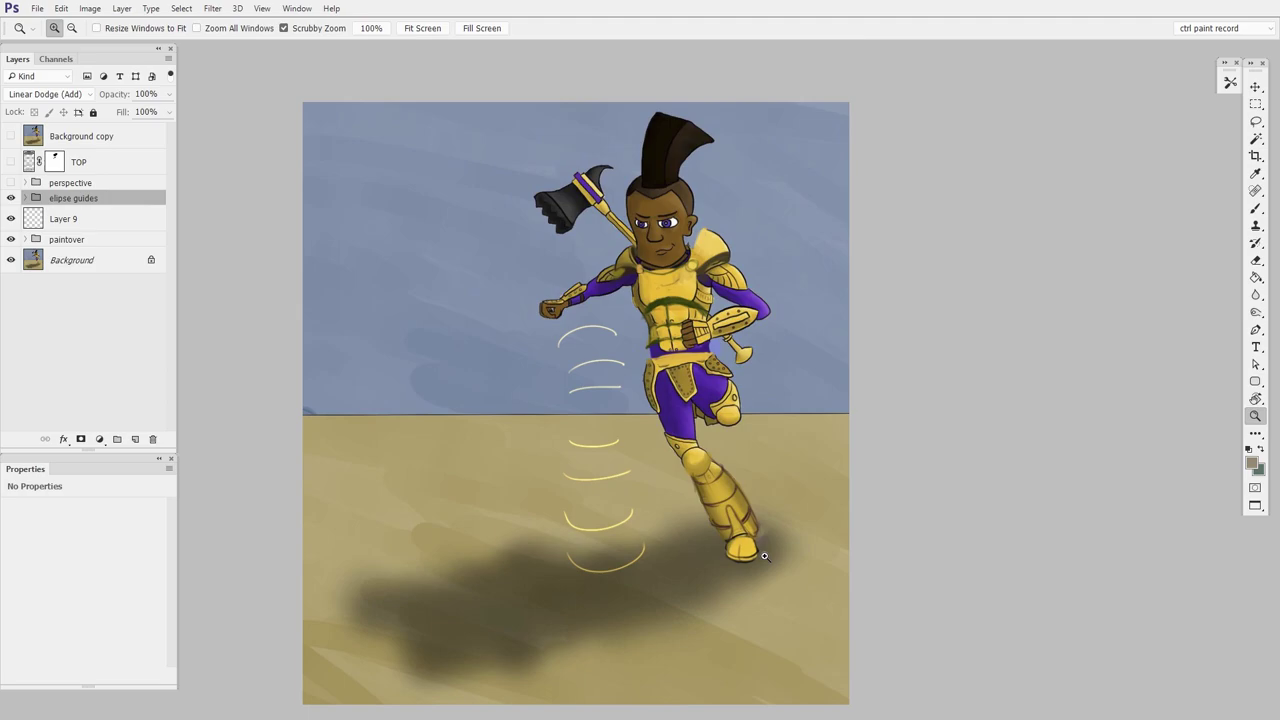
left_click(11, 197)
left_click(11, 136)
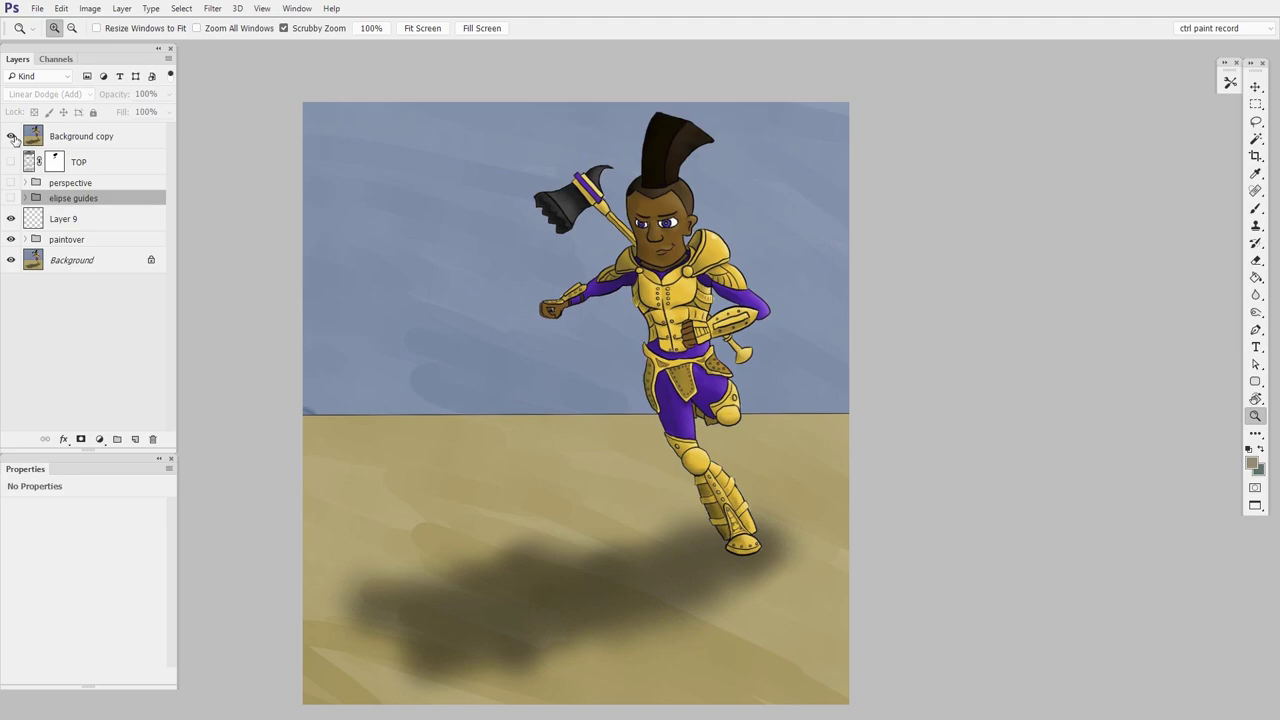
left_click(11, 136)
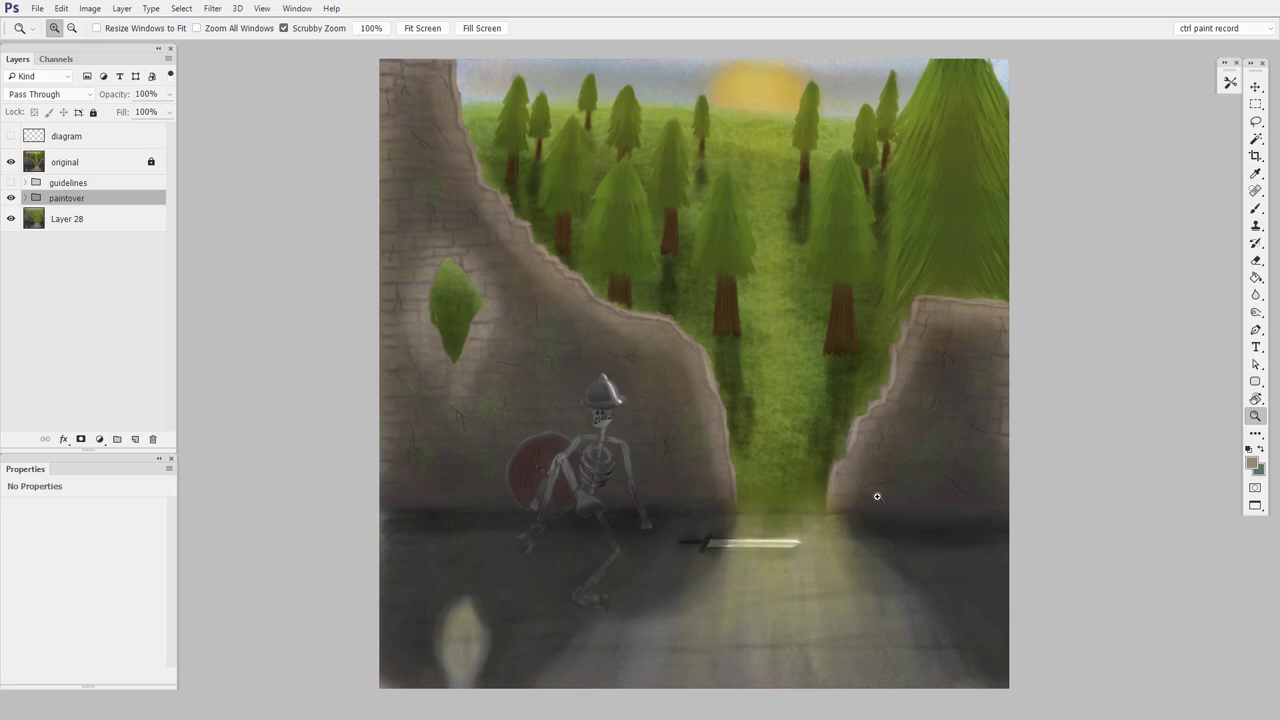
Show the diagram layer on the forest painting and examine the outlined tree, the trunk base lines and the horizon line
left_click(11, 136)
left_click(812, 340)
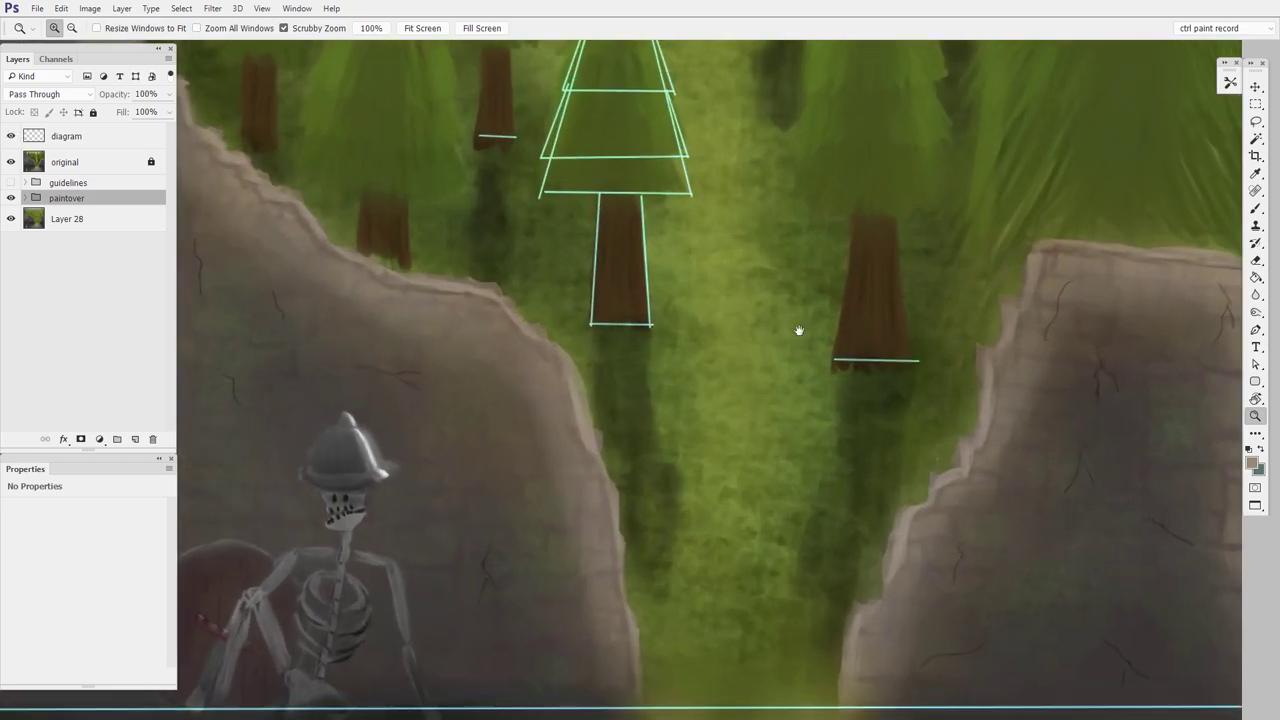
left_click_drag(799, 330, 802, 528)
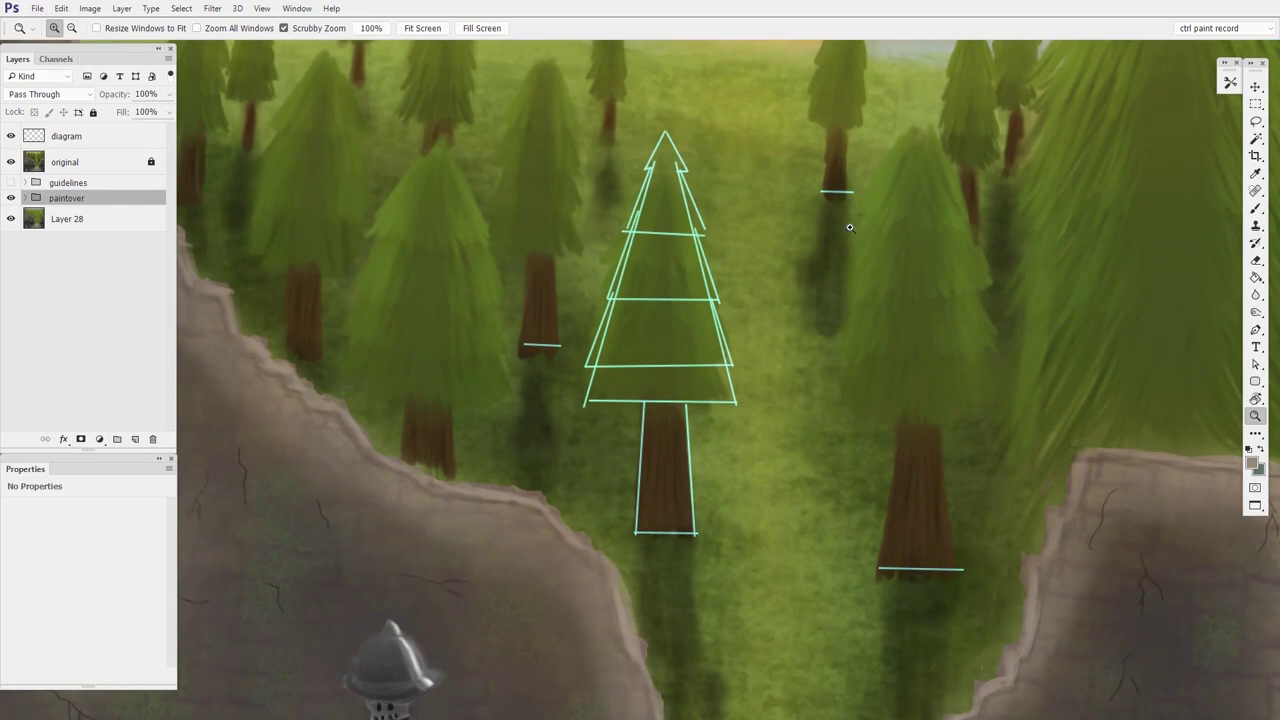
left_click_drag(803, 350, 882, 425)
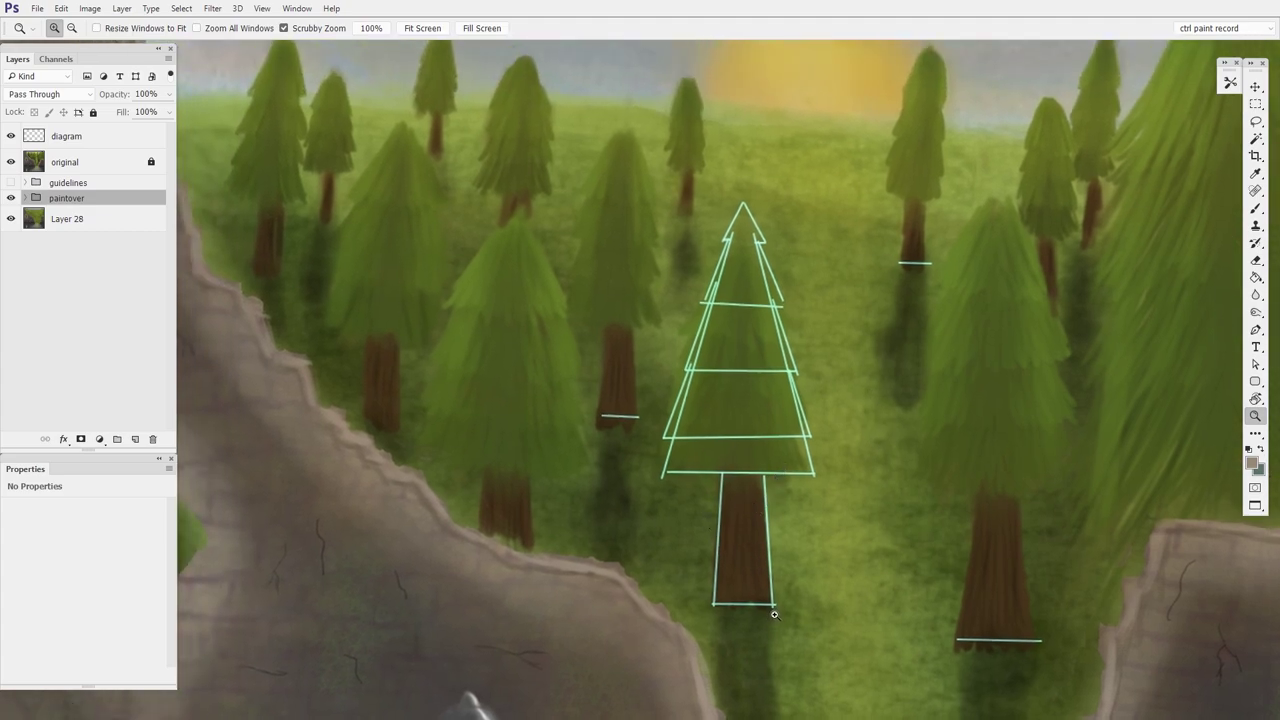
left_click_drag(884, 425, 836, 462)
mouse_move(900, 605)
left_mouse_down()
mouse_move(746, 486)
mouse_move(769, 435)
mouse_move(756, 453)
left_mouse_up()
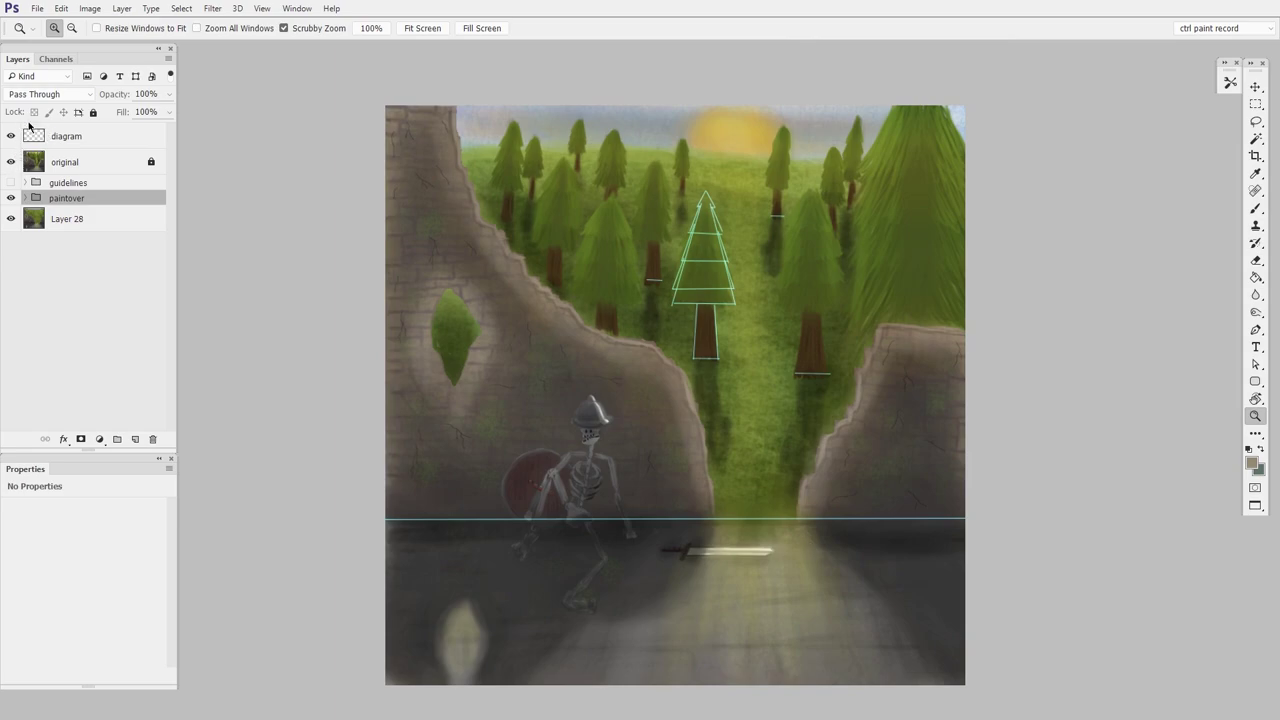
Hide the original and diagram layers of the forest painting to reveal its paintover
left_click_drag(11, 160, 12, 137)
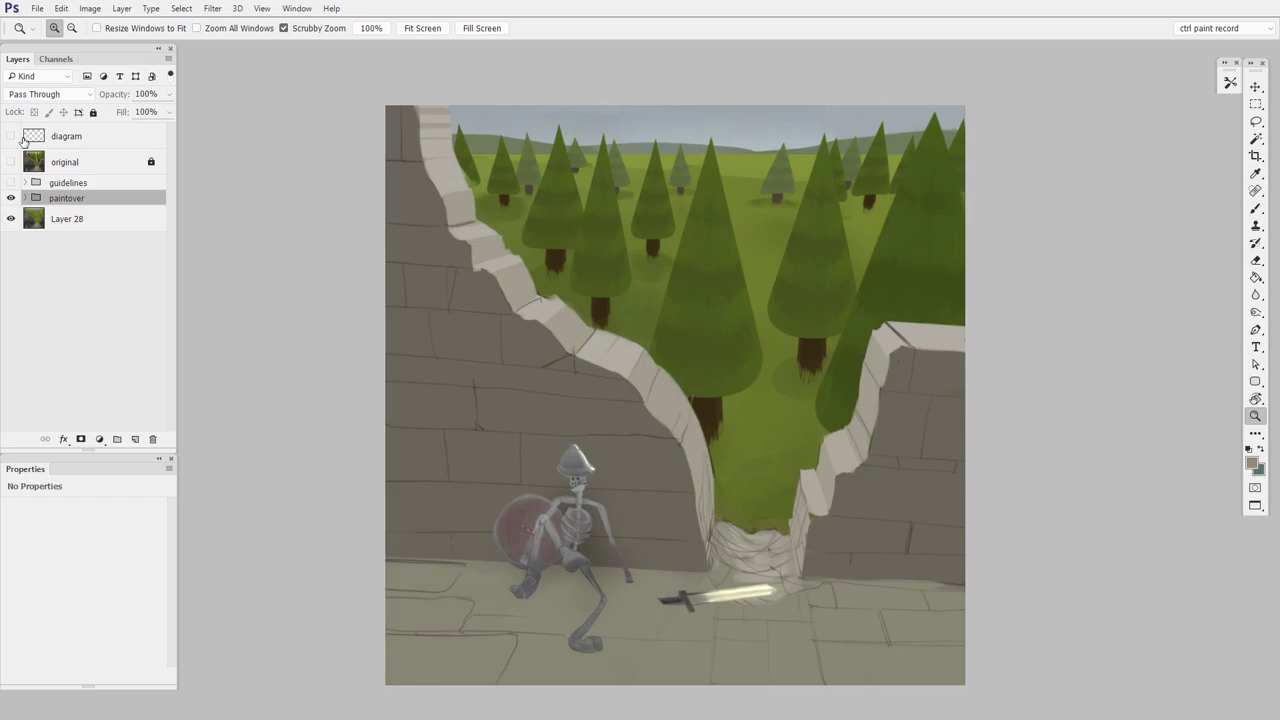
Compare the original forest painting with its paintover by showing and hiding the original layer, and expand the paintover group
left_click(11, 162)
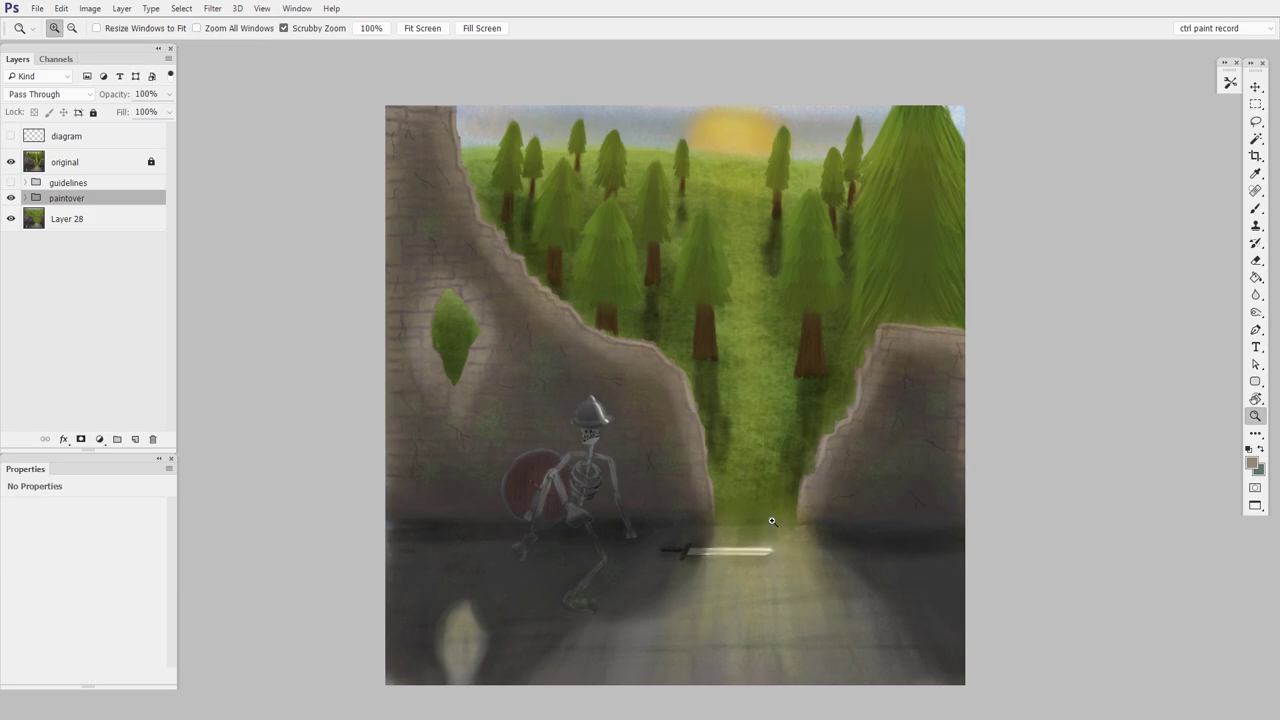
left_click(11, 162)
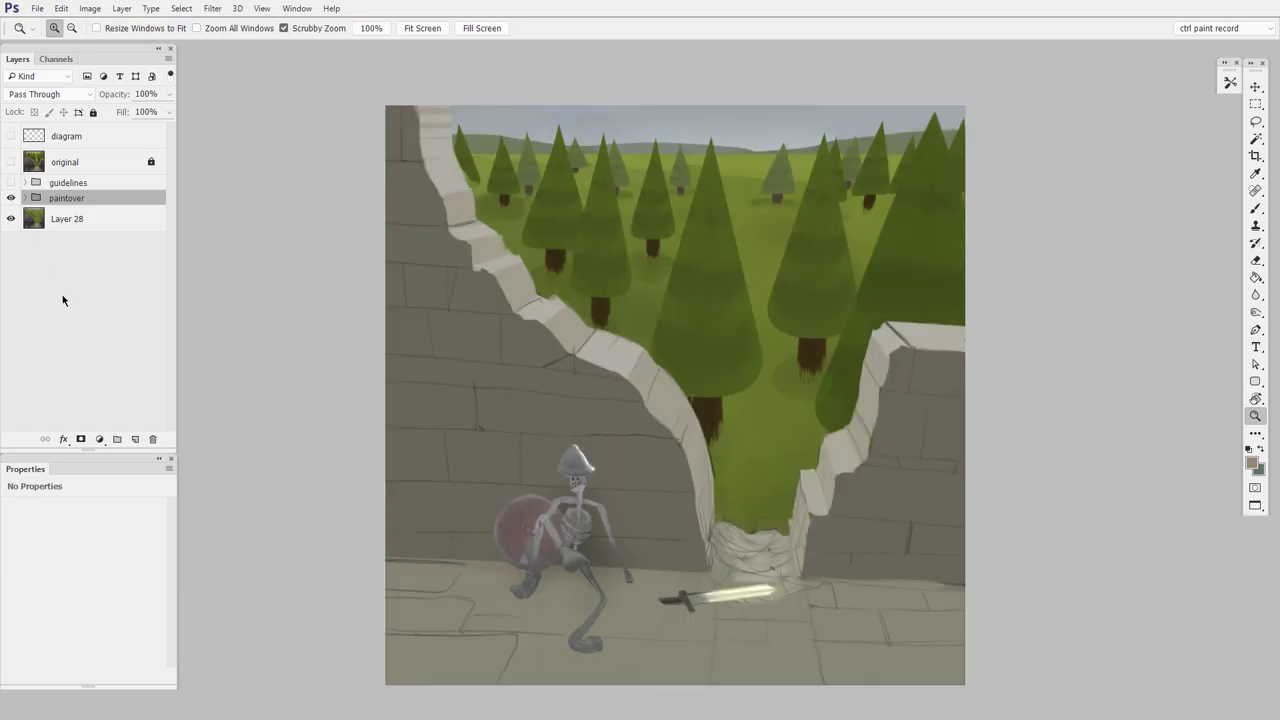
left_click(25, 198)
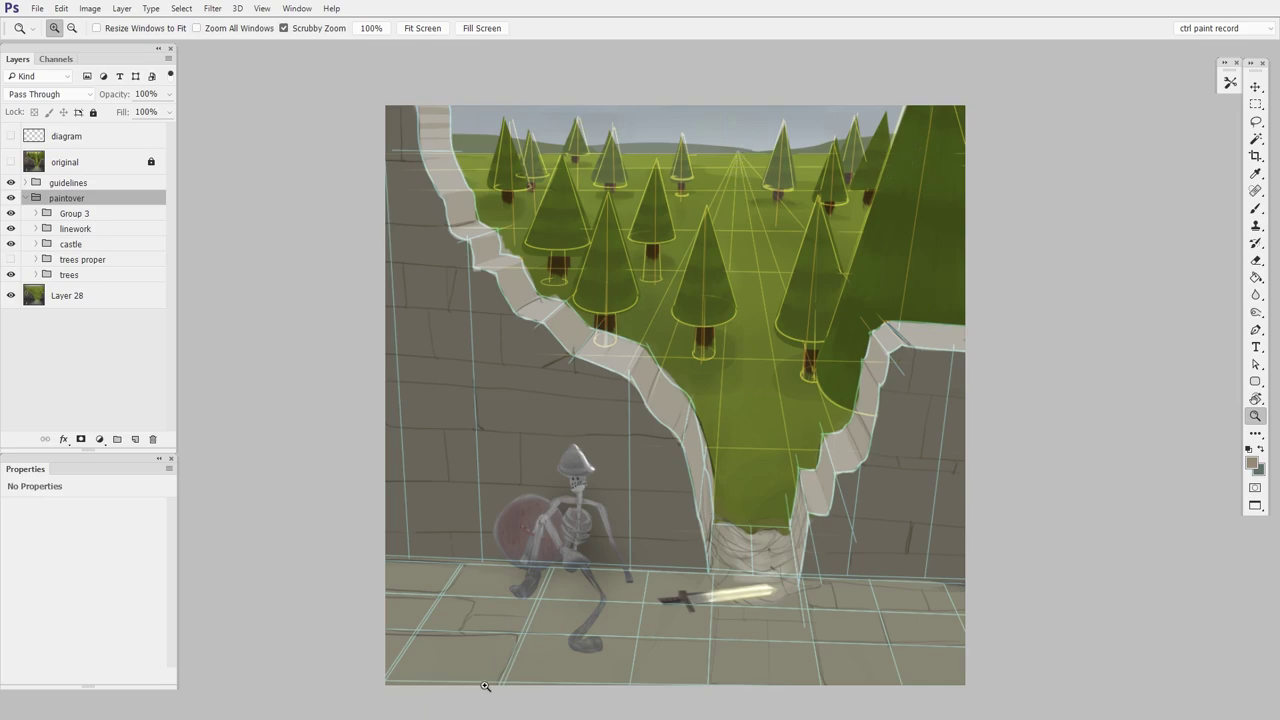
With the guidelines and trees groups shown, examine the vanishing point, horizon line and elliptical bases of the distant cone-shaped trees
left_click_drag(750, 307, 783, 397)
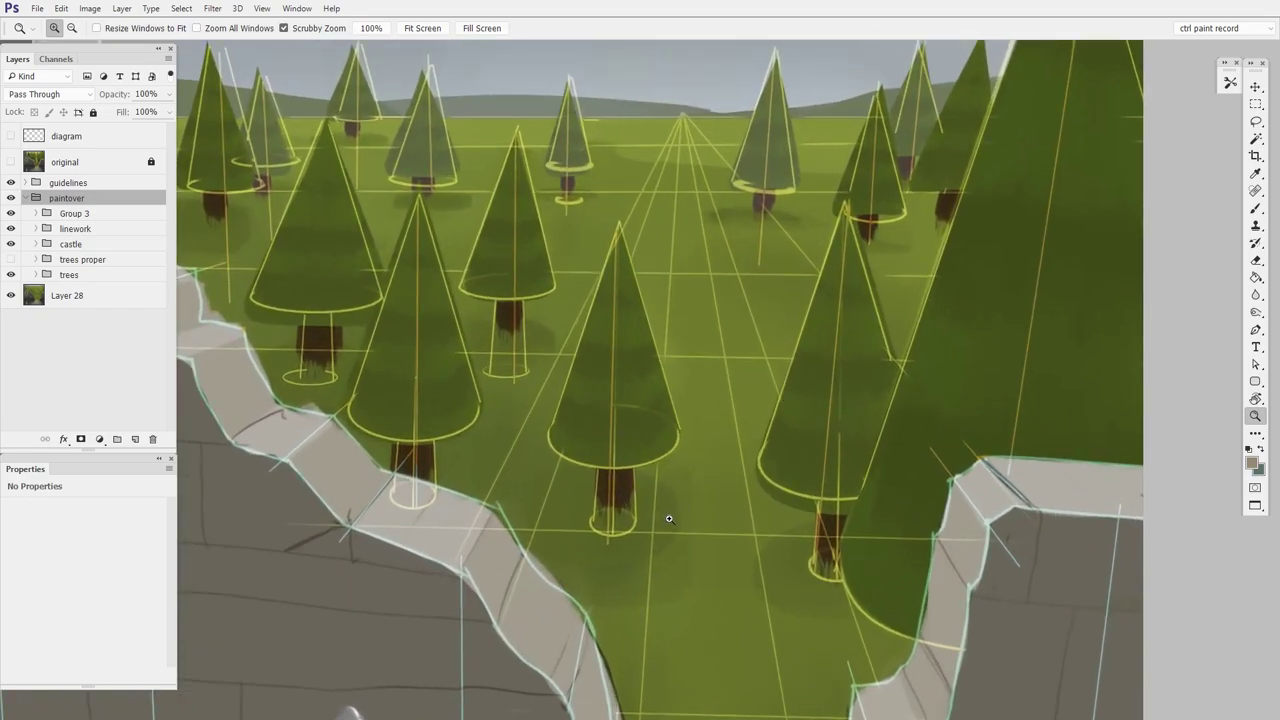
left_click_drag(676, 522, 744, 488)
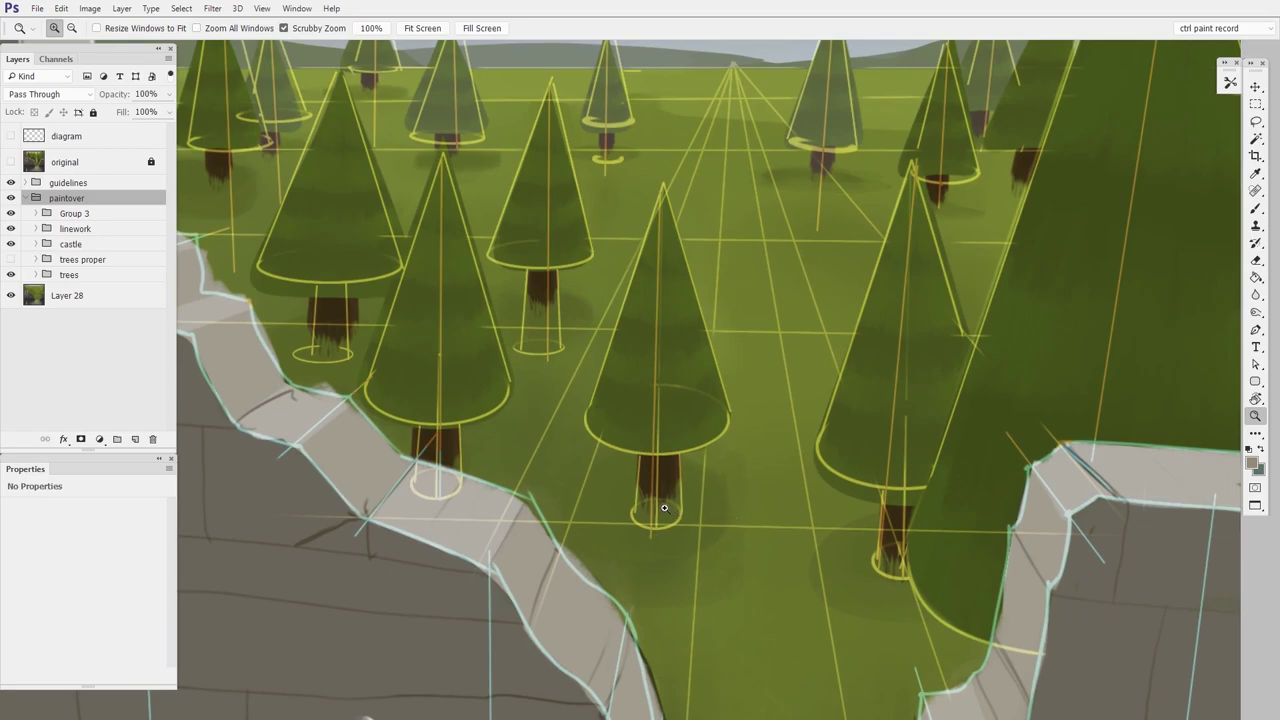
left_click_drag(742, 216, 788, 440)
left_click(715, 364)
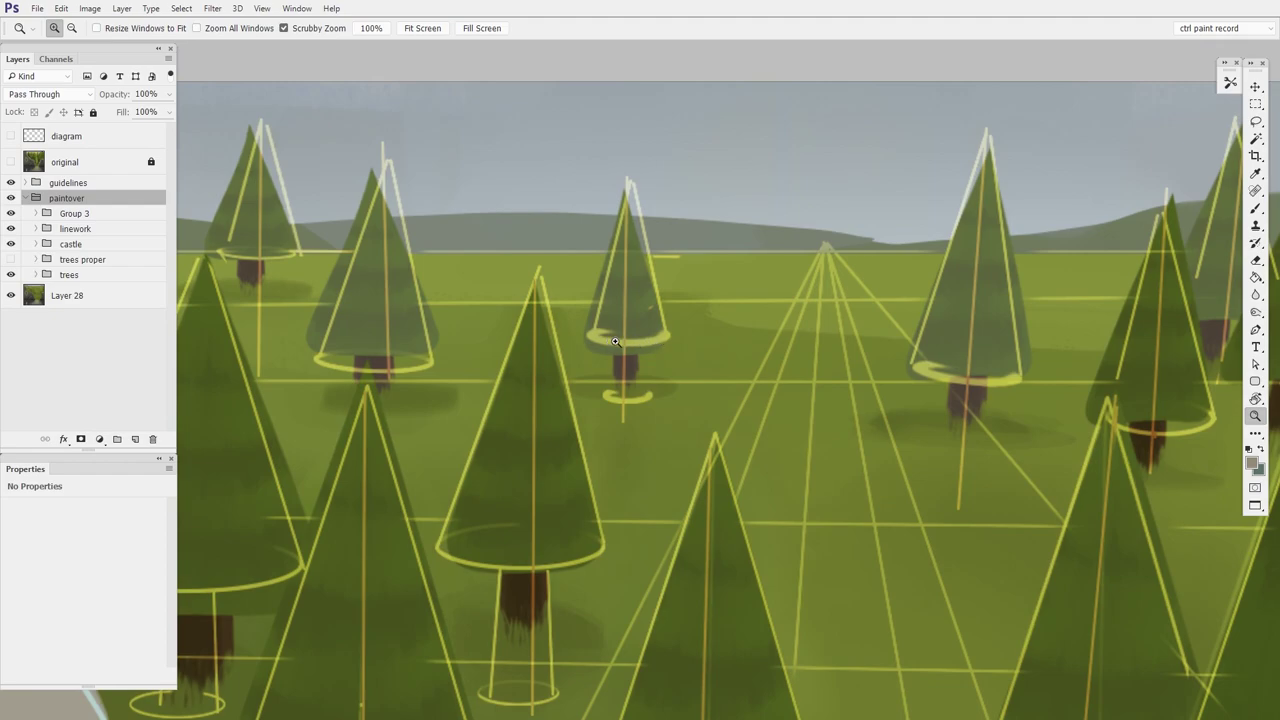
left_click_drag(688, 422, 652, 140)
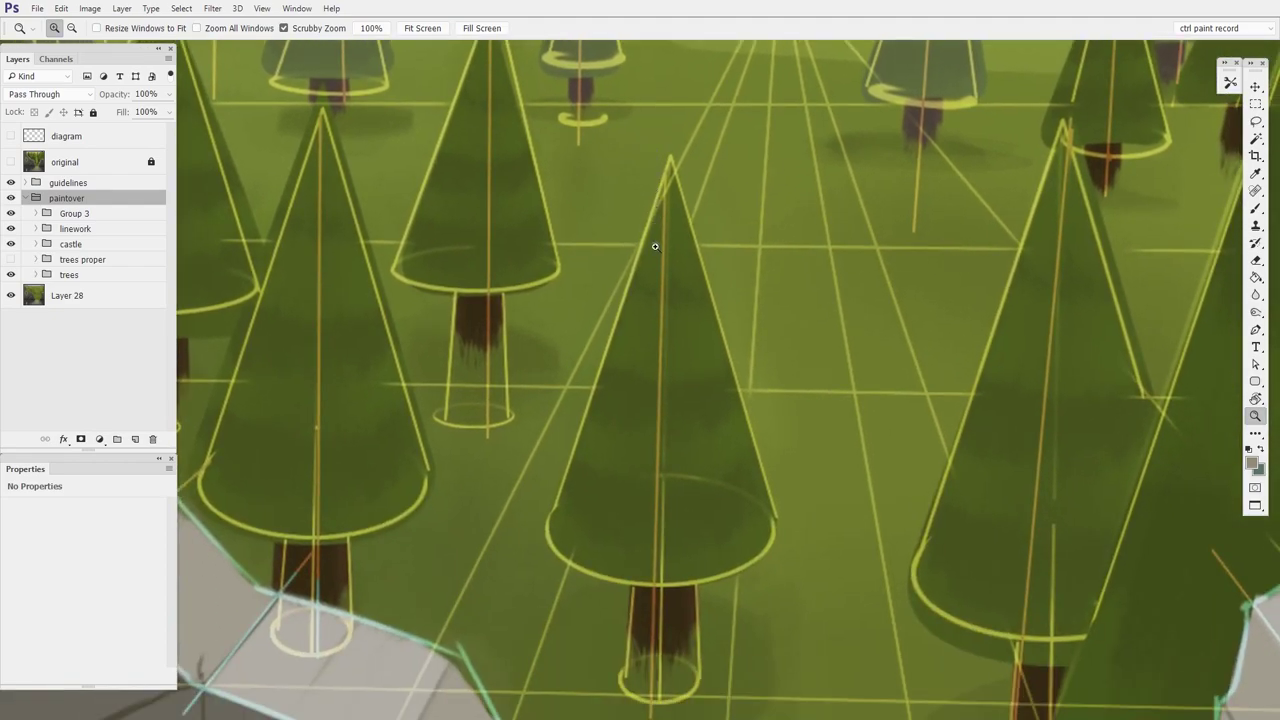
Examine how the nearer trees' trunk bases sit on the ground grid and compare them with the trees across the whole scene
left_click_drag(656, 597, 651, 380)
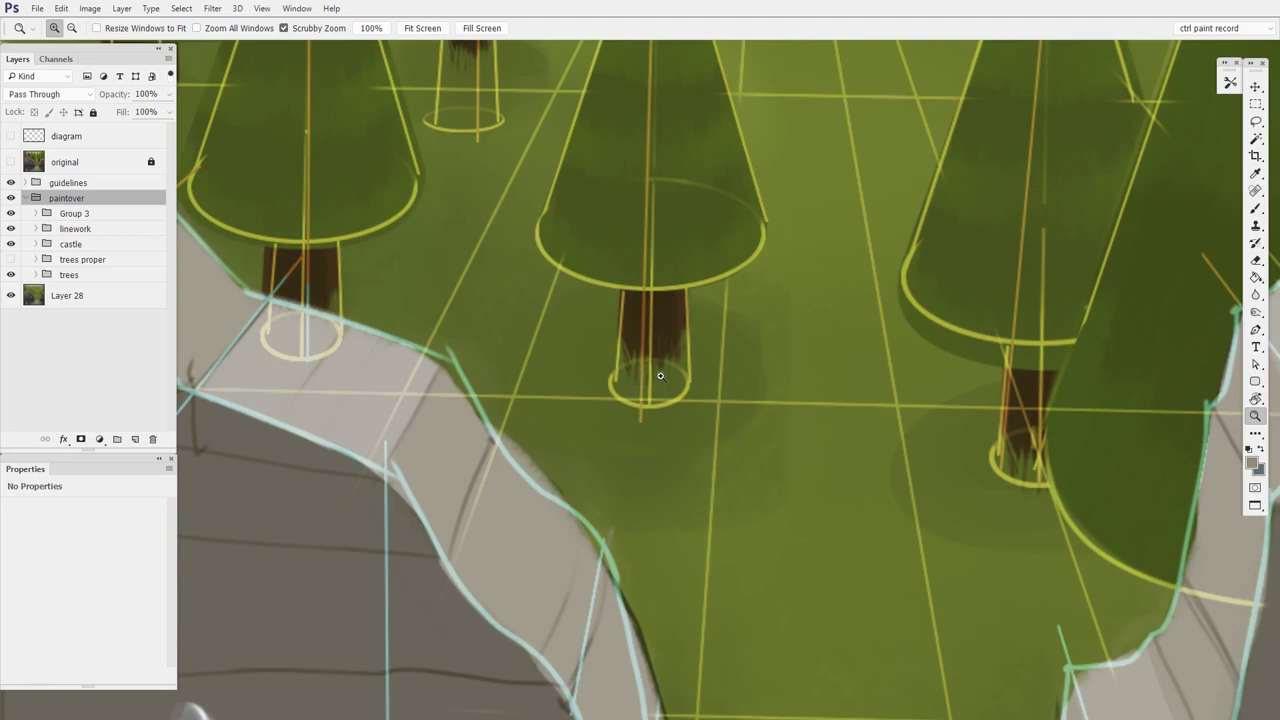
mouse_move(660, 376)
left_mouse_down()
mouse_move(645, 374)
mouse_move(680, 365)
left_mouse_up()
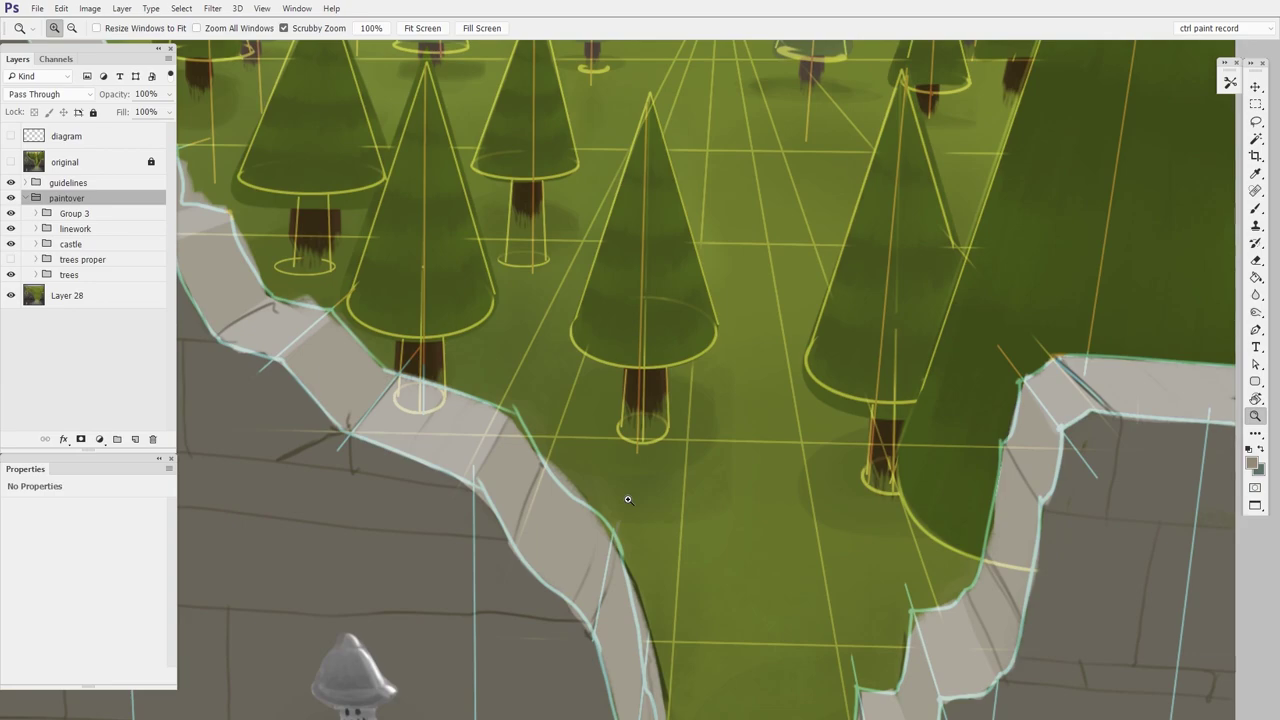
left_click_drag(819, 536, 756, 536)
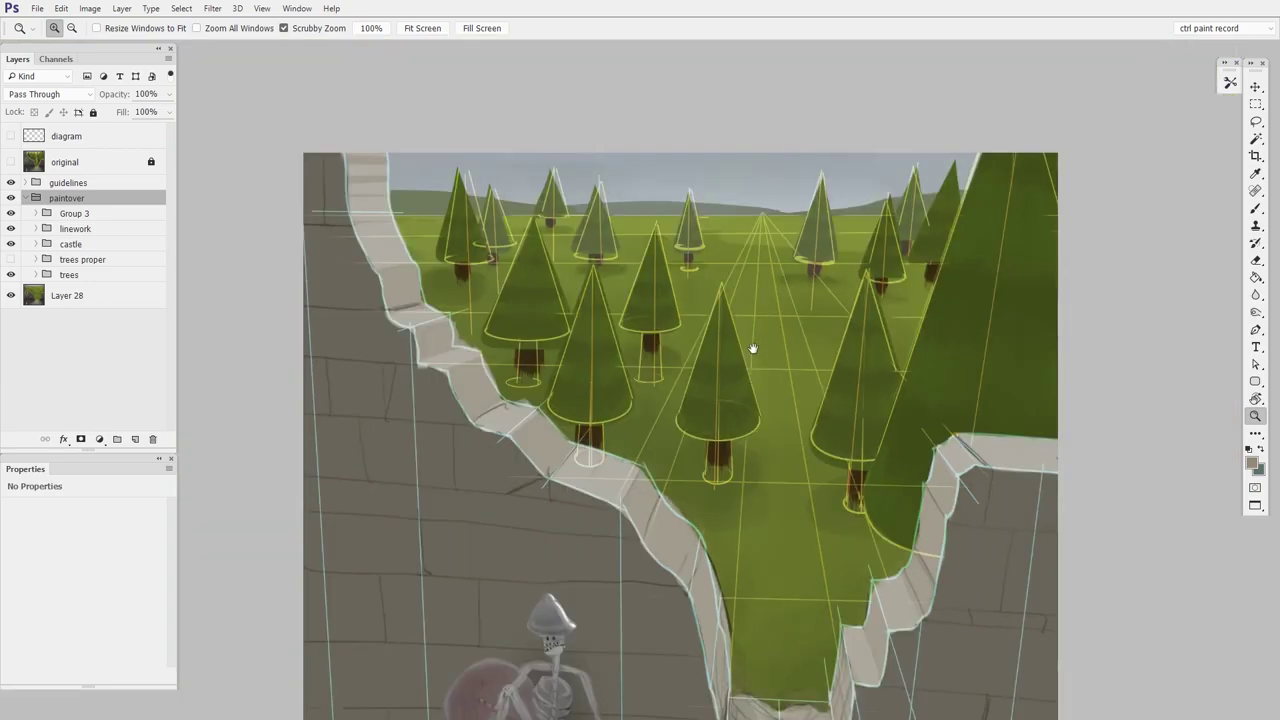
left_click_drag(752, 349, 743, 493)
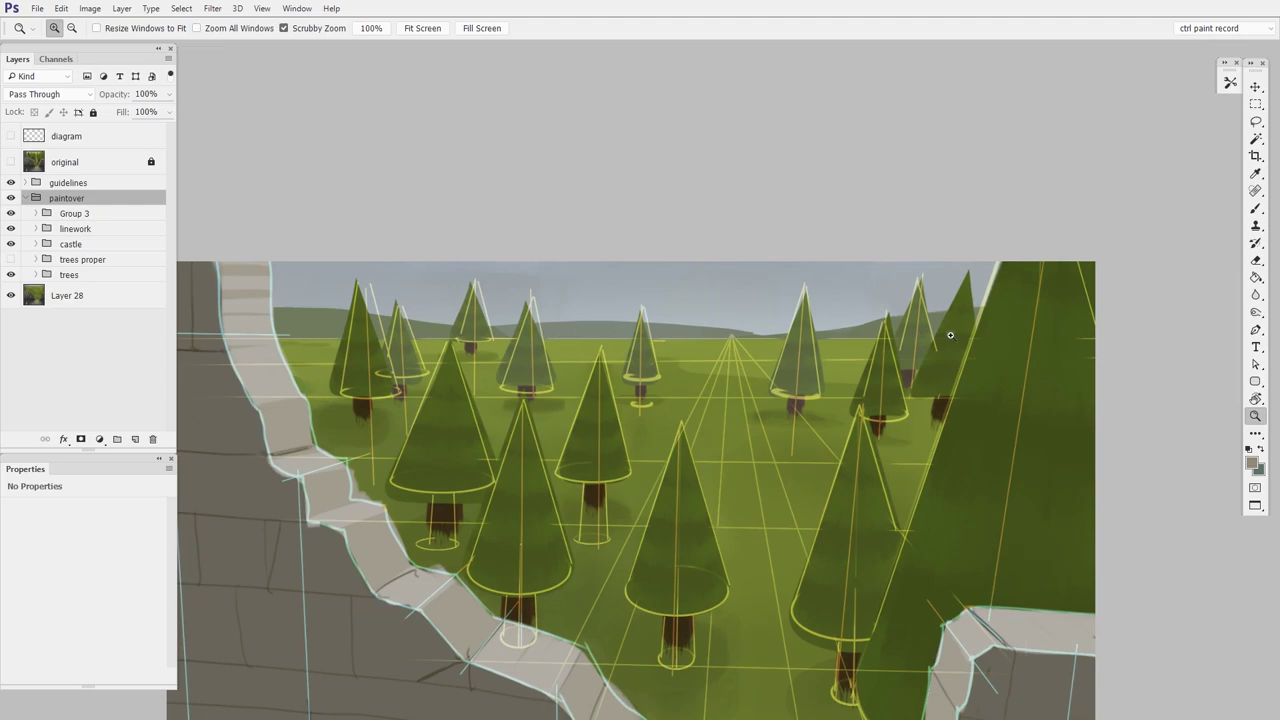
left_click_drag(947, 337, 742, 273)
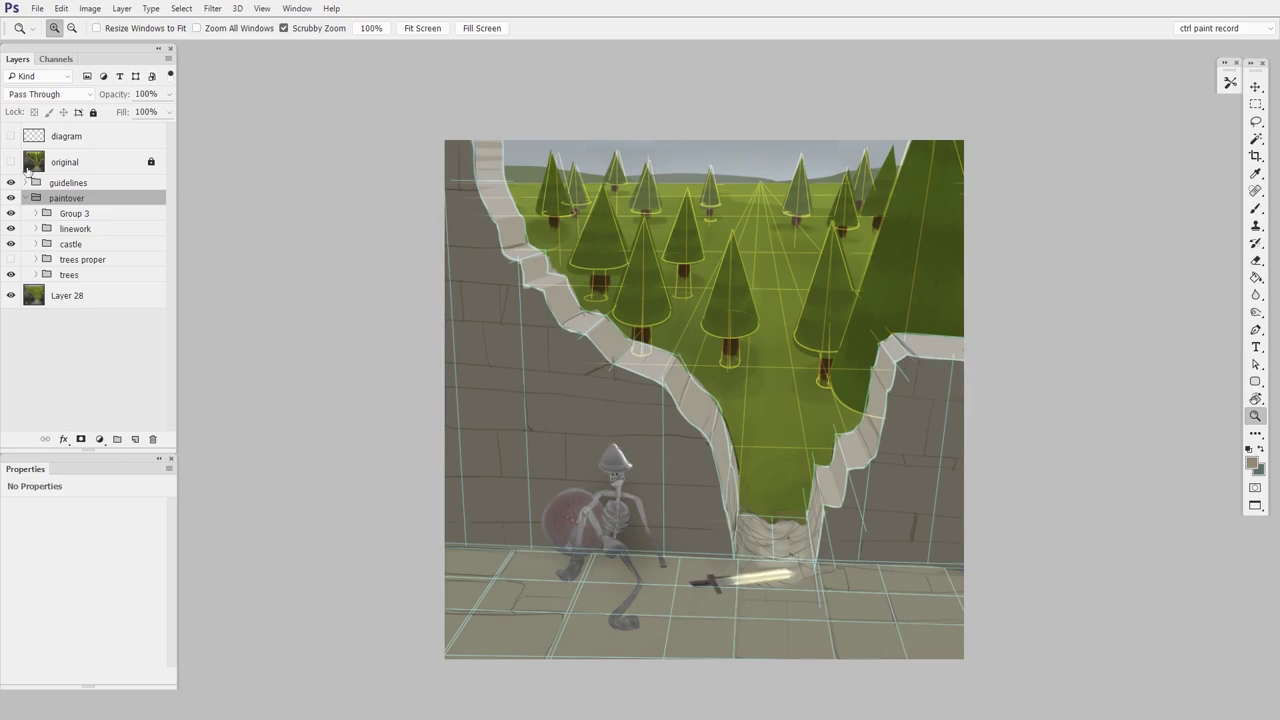
Show and hide the original layer to compare the student's forest scene with the paintover and its perspective guidelines
left_click(11, 162)
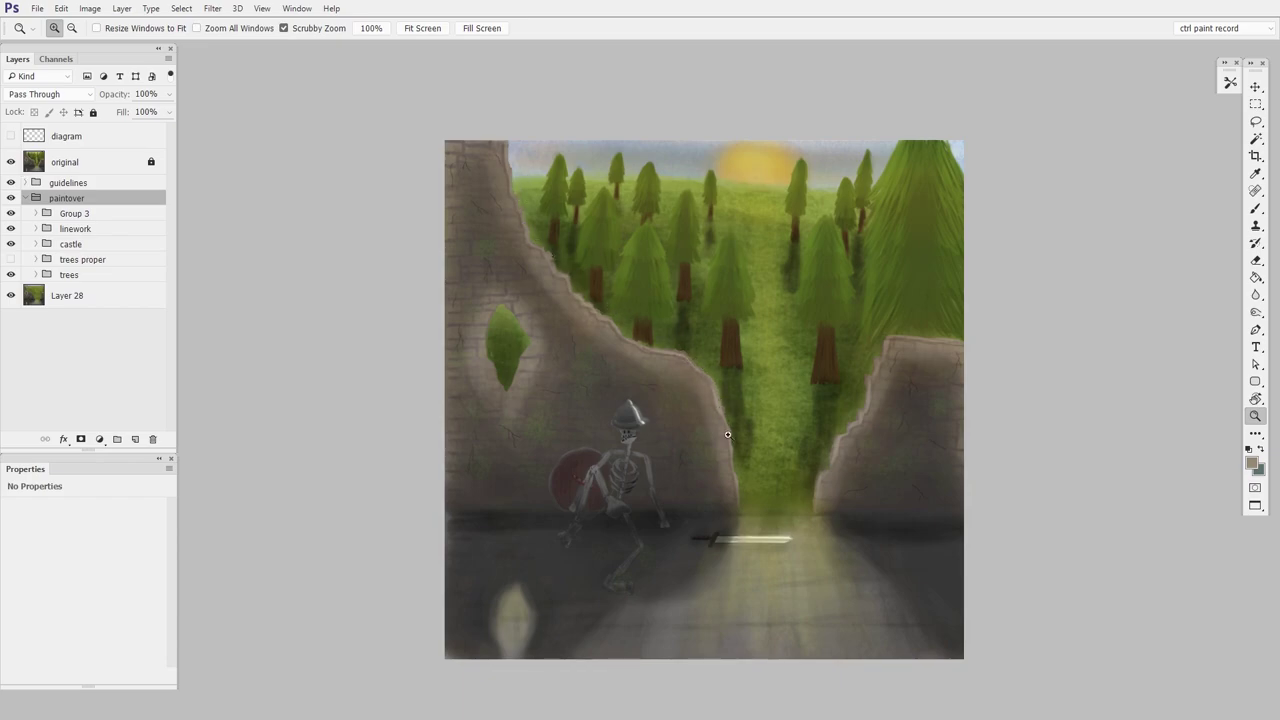
left_click(893, 468)
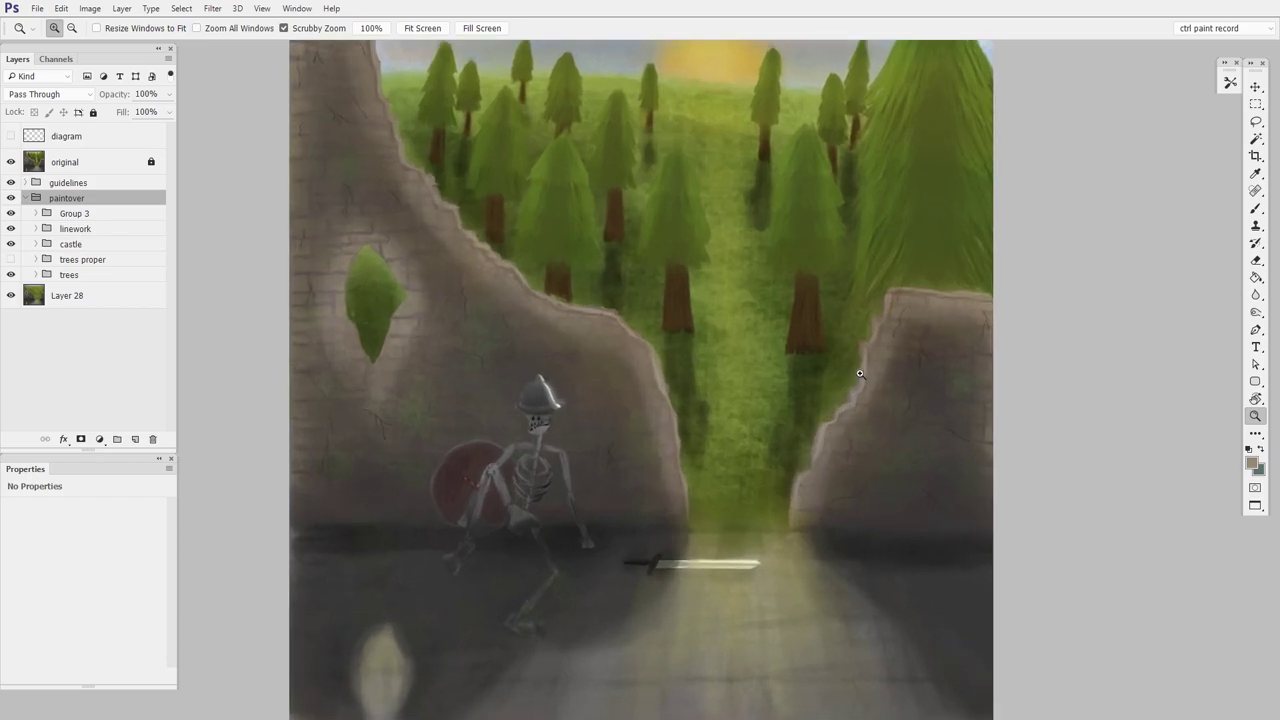
left_click_drag(969, 285, 954, 320)
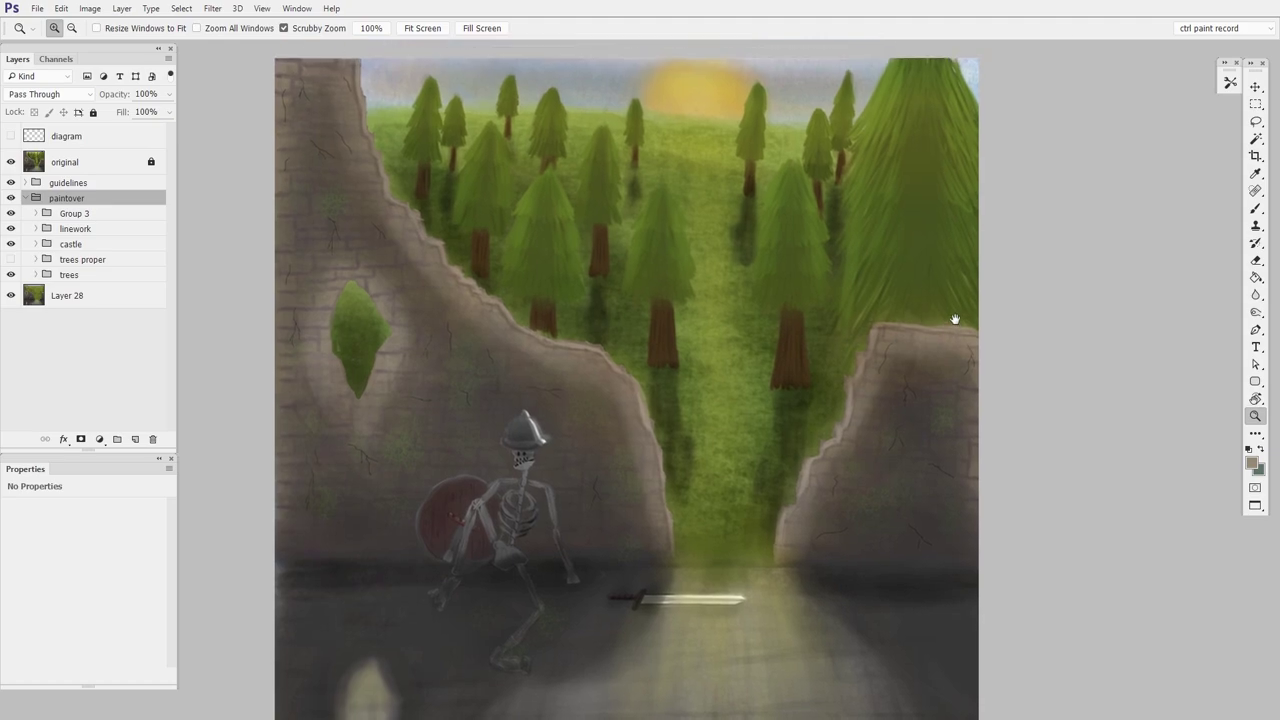
left_click(11, 162)
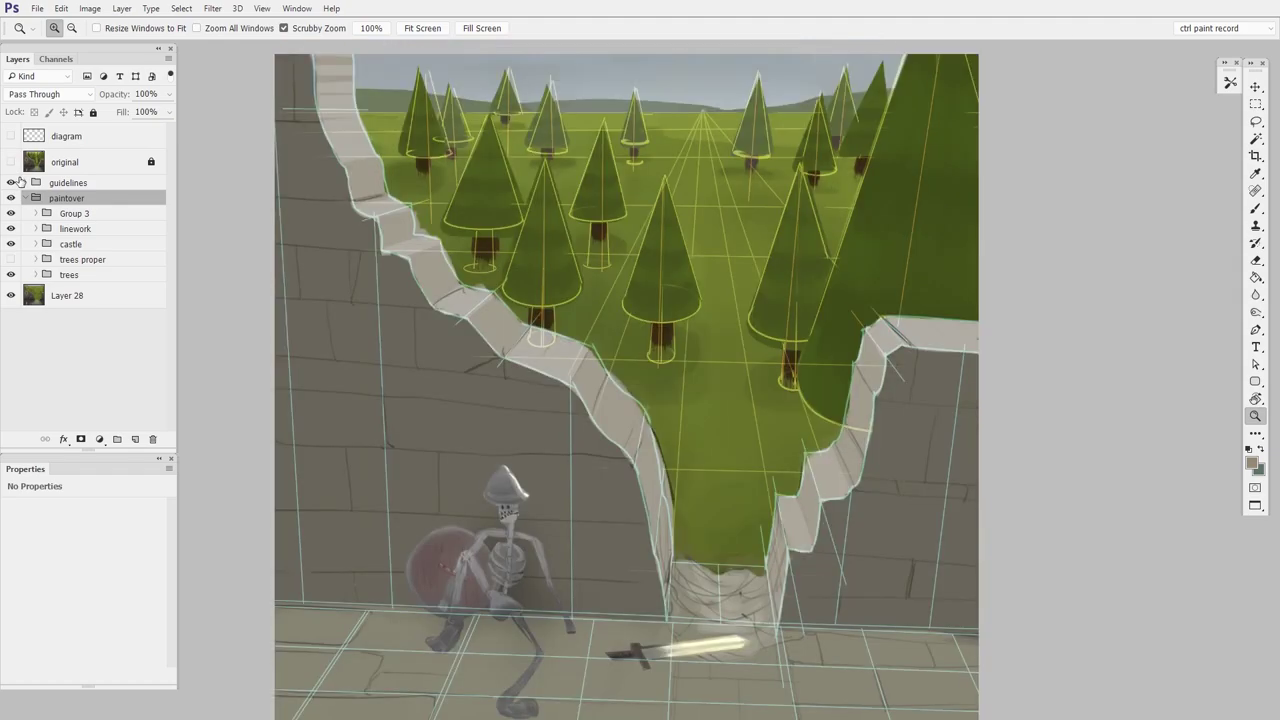
Examine the guides on the broken wall and stone floor, then hide the guidelines and show trees proper instead of trees
left_click_drag(889, 416, 698, 413)
left_click(806, 535)
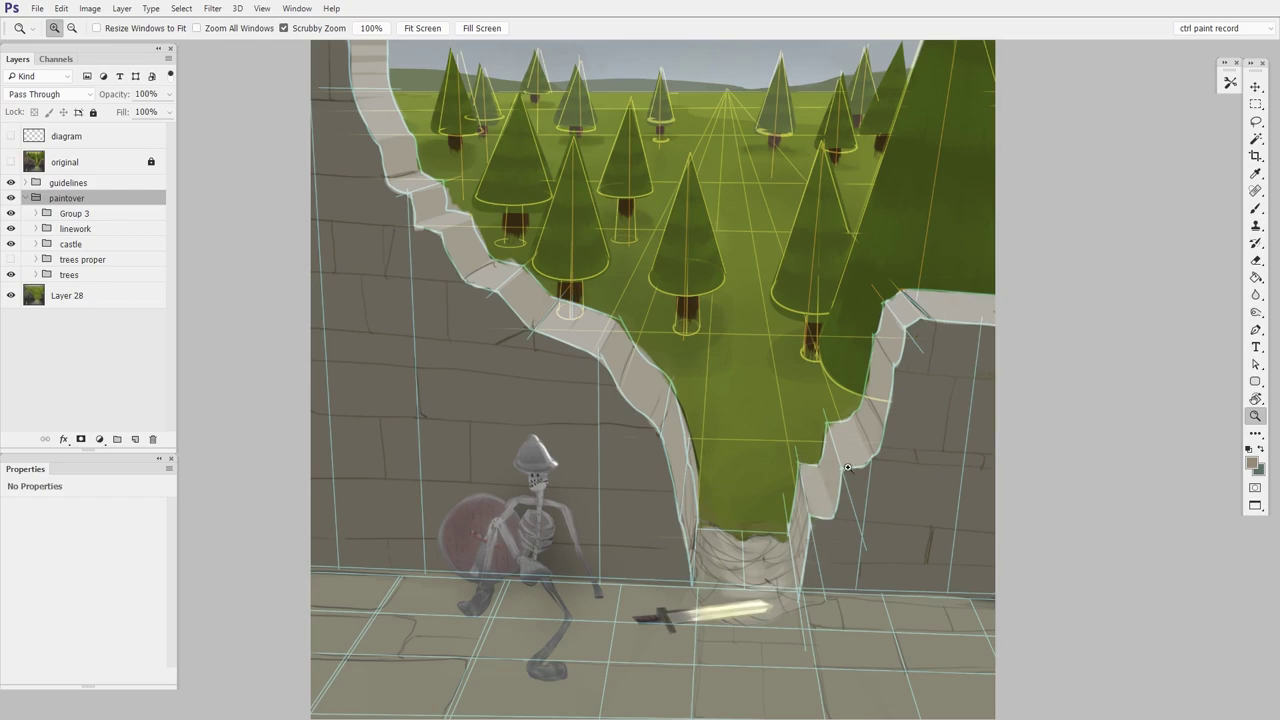
left_click_drag(630, 438, 827, 624)
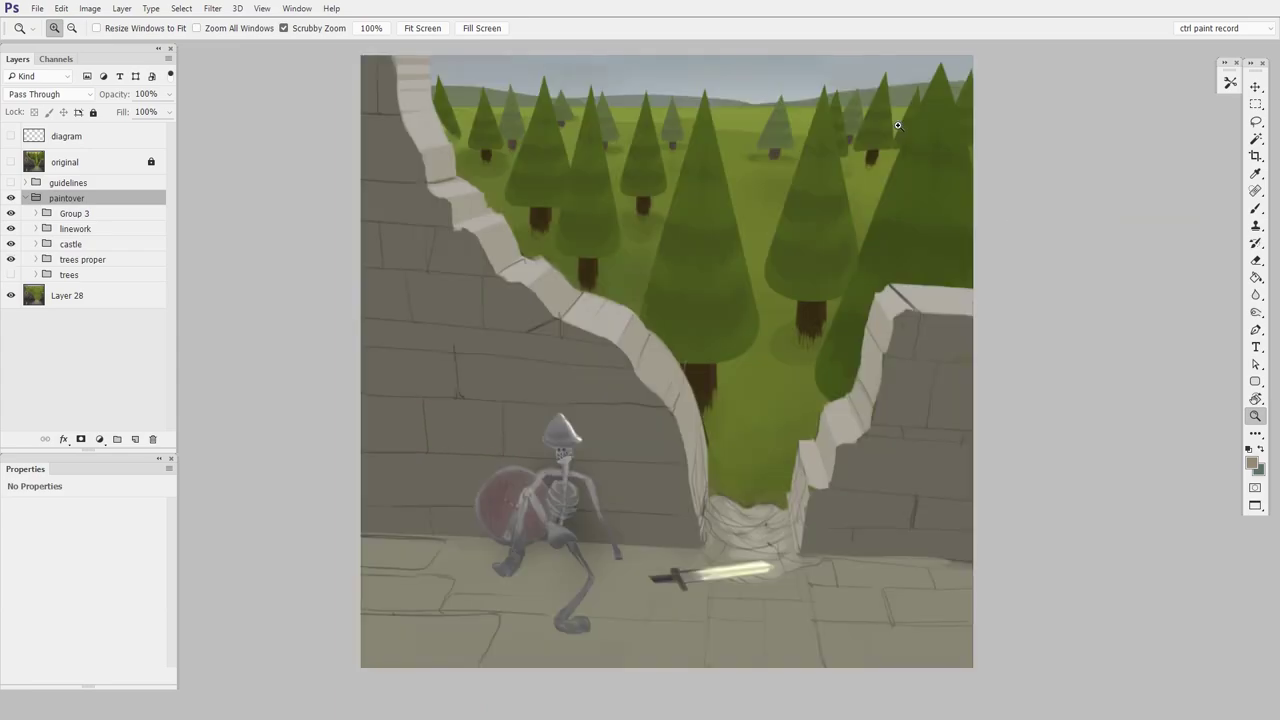
Toggle the original layer to compare the student's forest painting with the finished paintover without guidelines
left_click(11, 162)
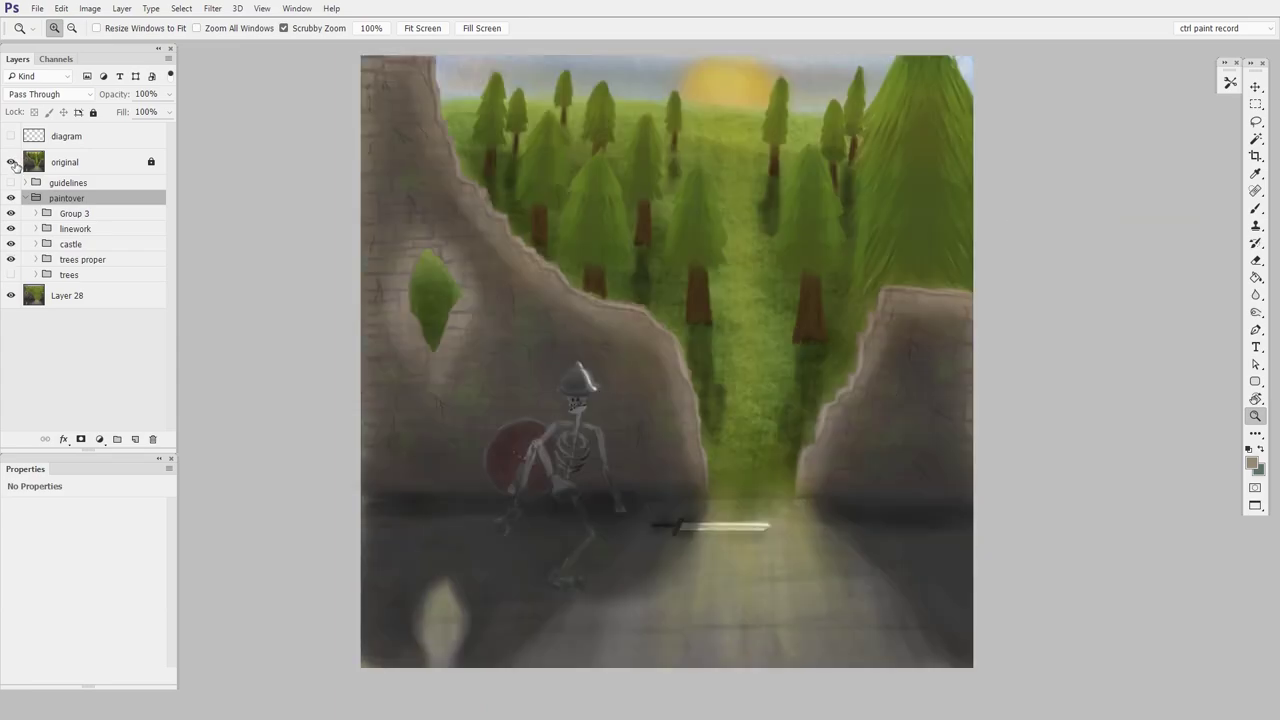
left_click(11, 162)
left_click(11, 162)
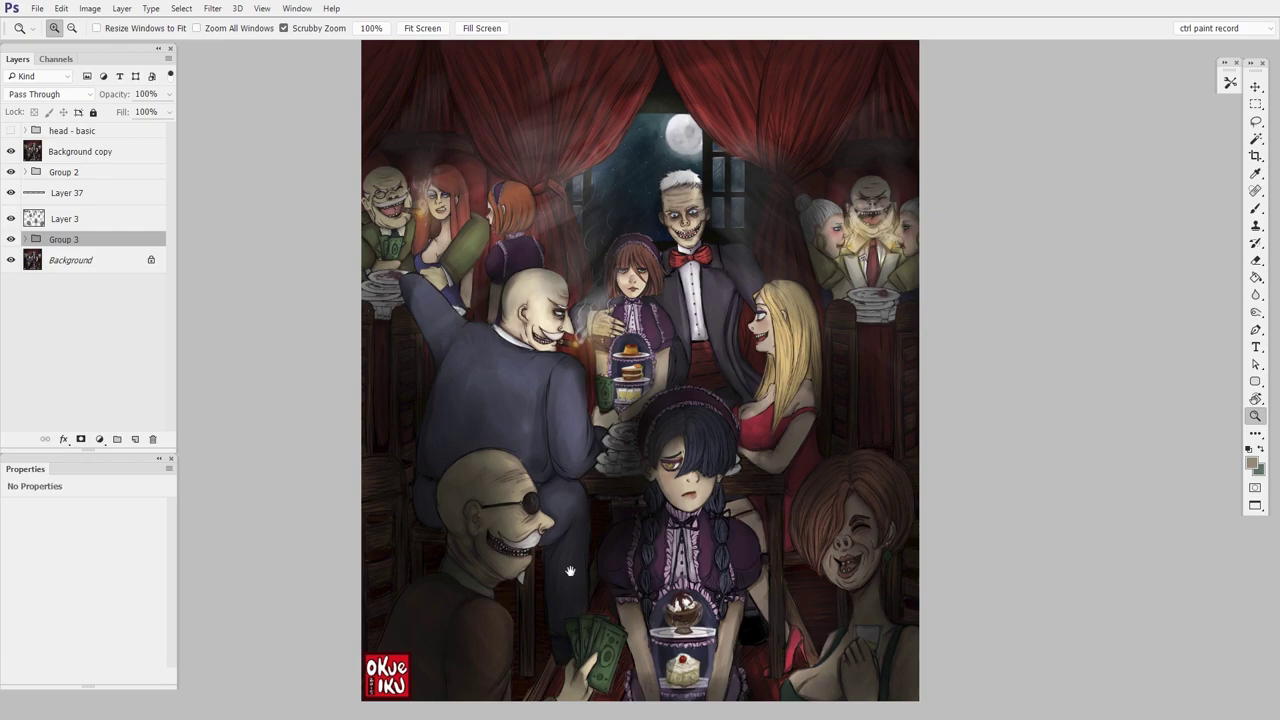
Switch to the crowded dining scene, examine its foreground figures, and show and expand the head - basic group
mouse_move(570, 571)
left_mouse_down()
mouse_move(821, 485)
mouse_move(716, 540)
mouse_move(854, 480)
left_mouse_up()
left_click(643, 499)
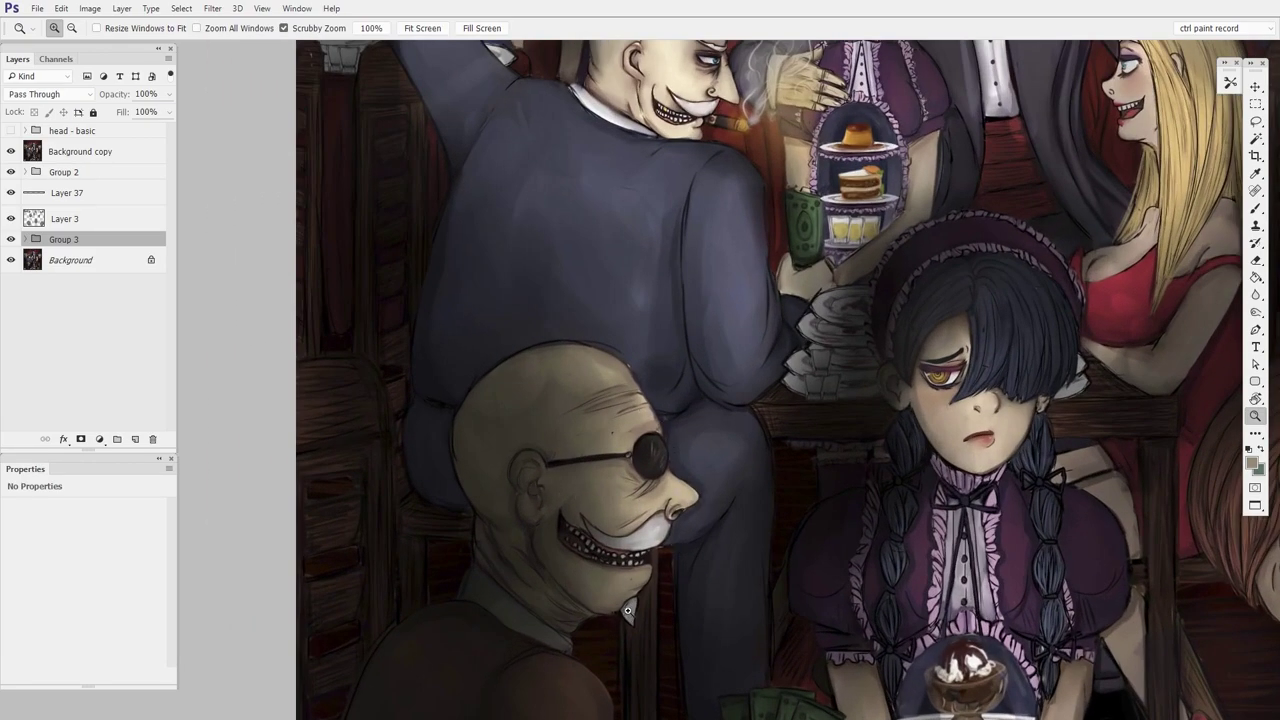
key("ctrl+0")
left_click_drag(812, 560, 654, 589)
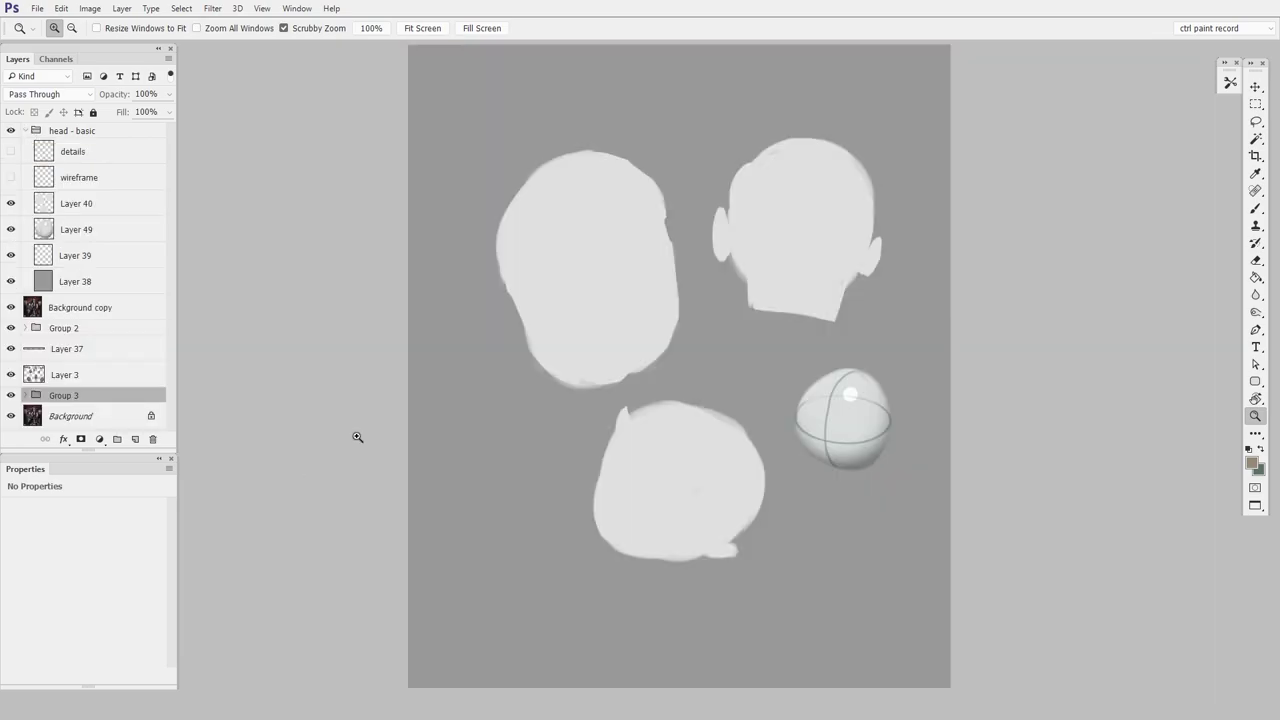
Examine the shaded sphere with its contour lines, and show the wireframe layer over the three blank head shapes
left_click(861, 434)
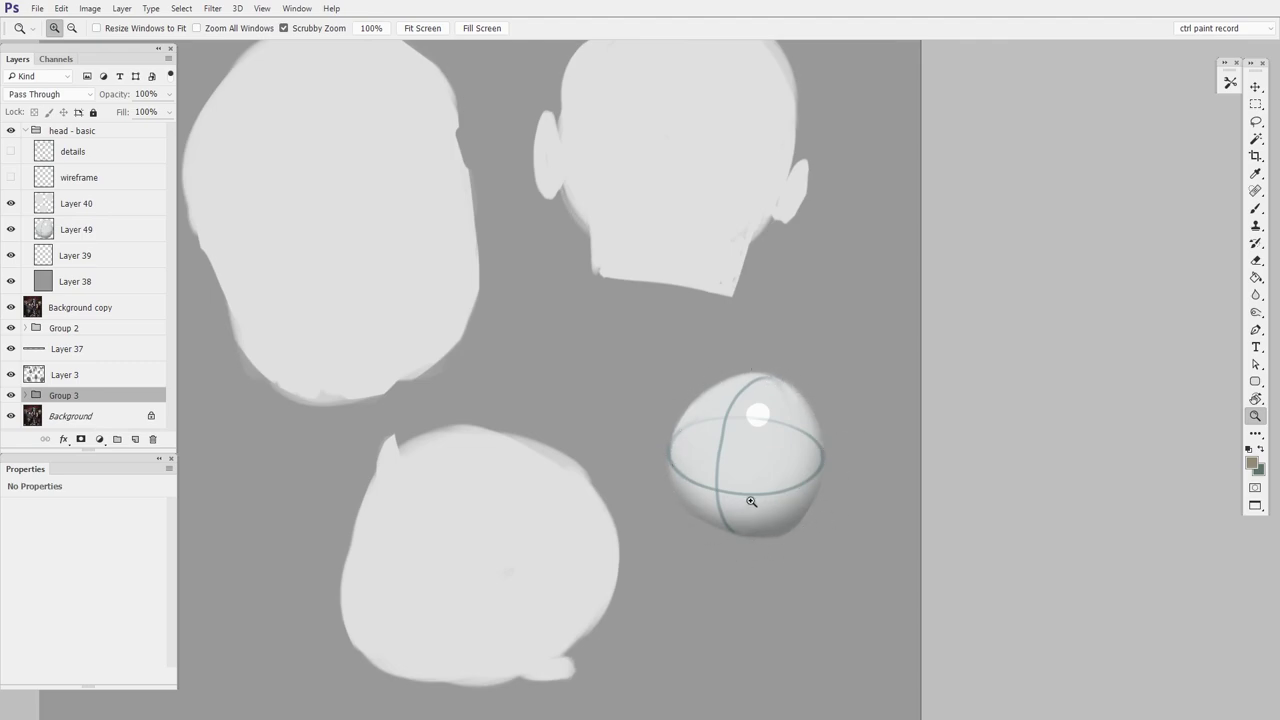
left_click_drag(814, 495, 779, 499)
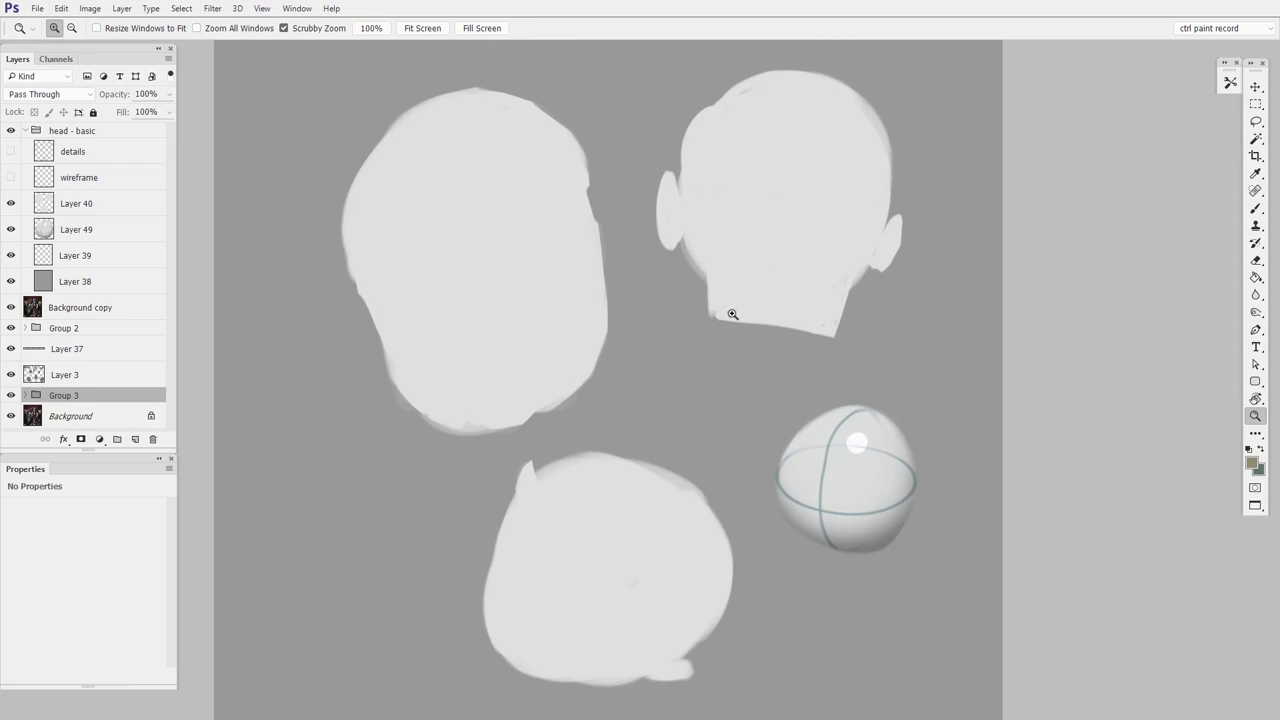
left_click(11, 177)
left_click_drag(805, 550, 836, 522)
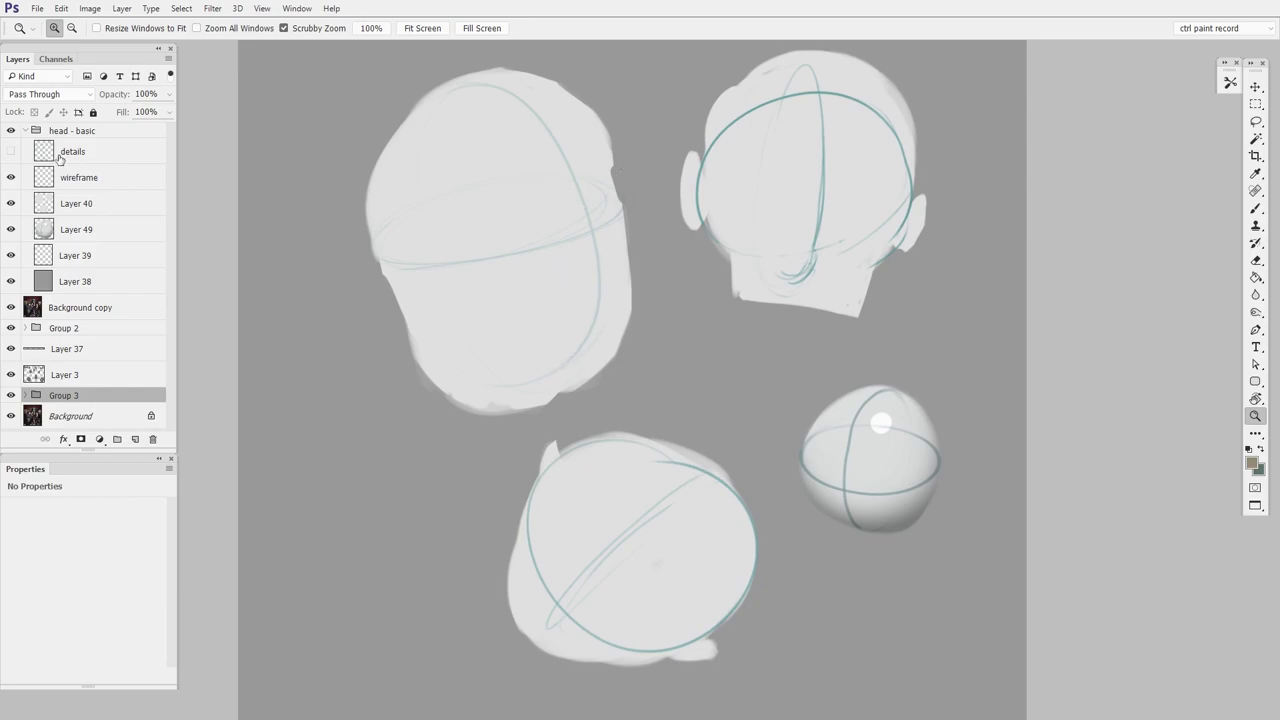
Show the details layer on the three heads and hide the wireframe layer to view the facial features alone
left_click(10, 151)
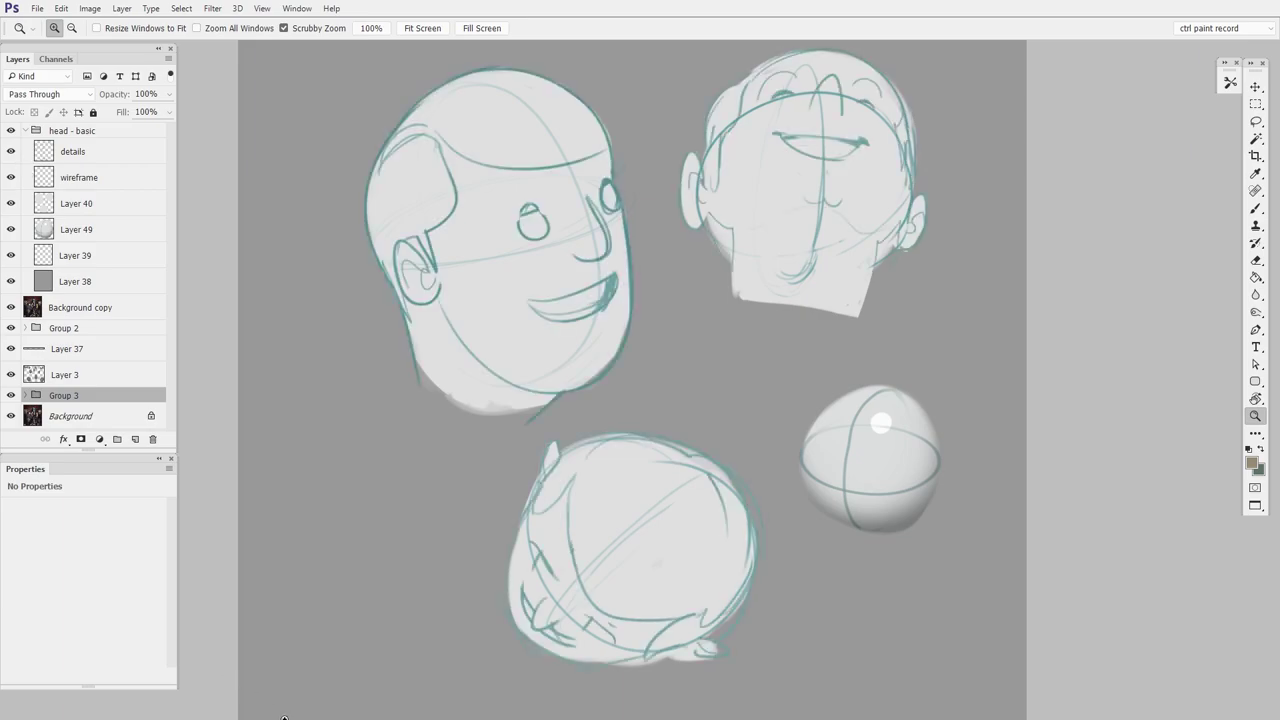
left_click(10, 177)
left_click_drag(821, 496, 744, 478)
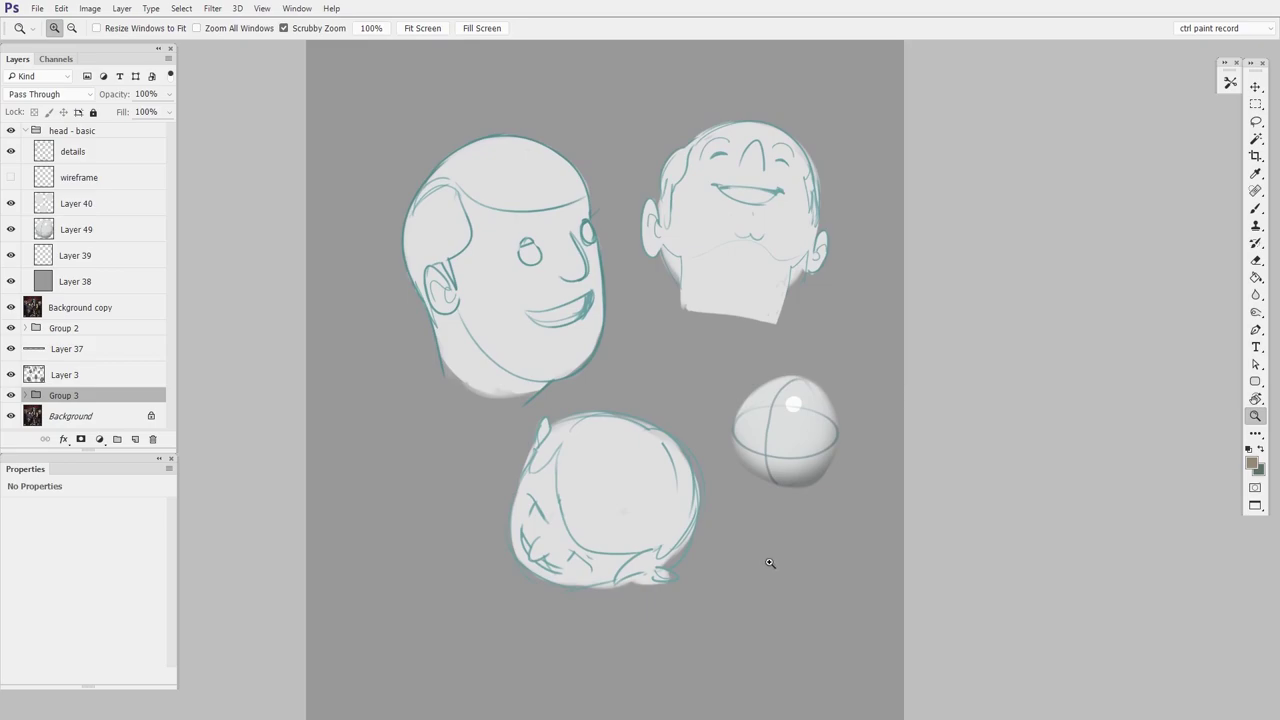
Examine the facial feature placement on the head seen from above and the head seen from below
left_click_drag(571, 543, 606, 529)
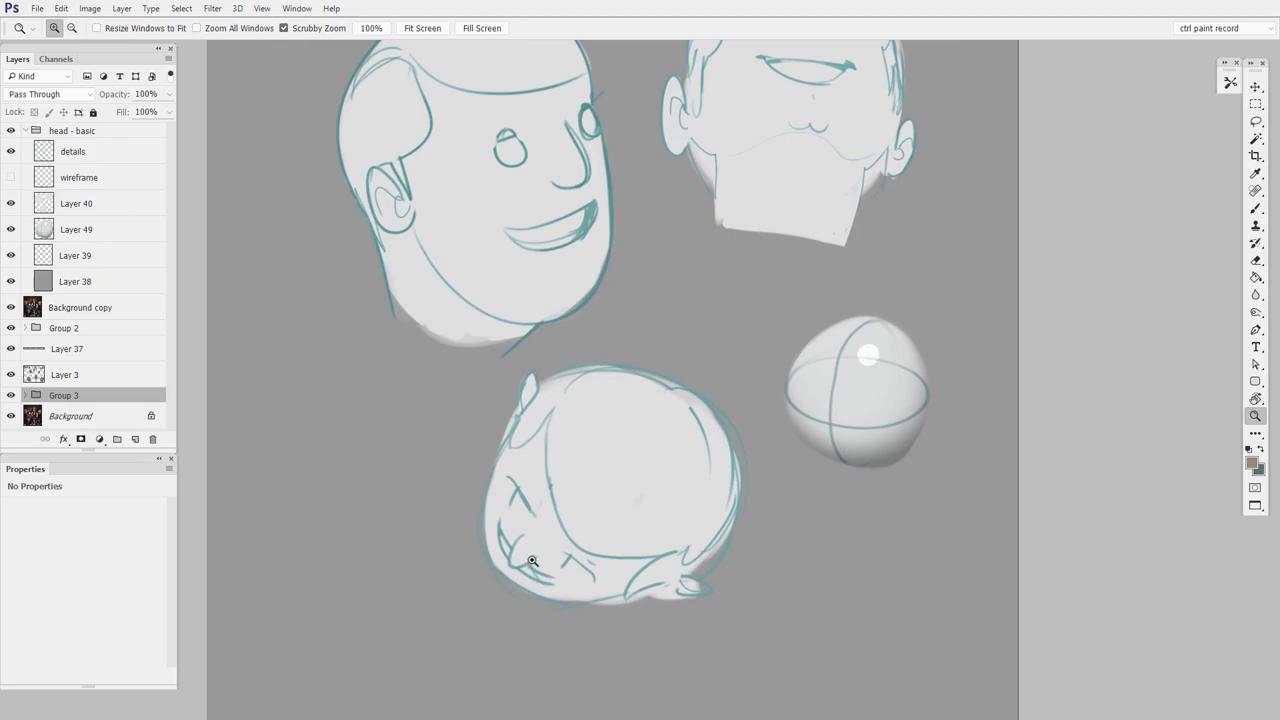
left_click_drag(807, 288, 771, 508)
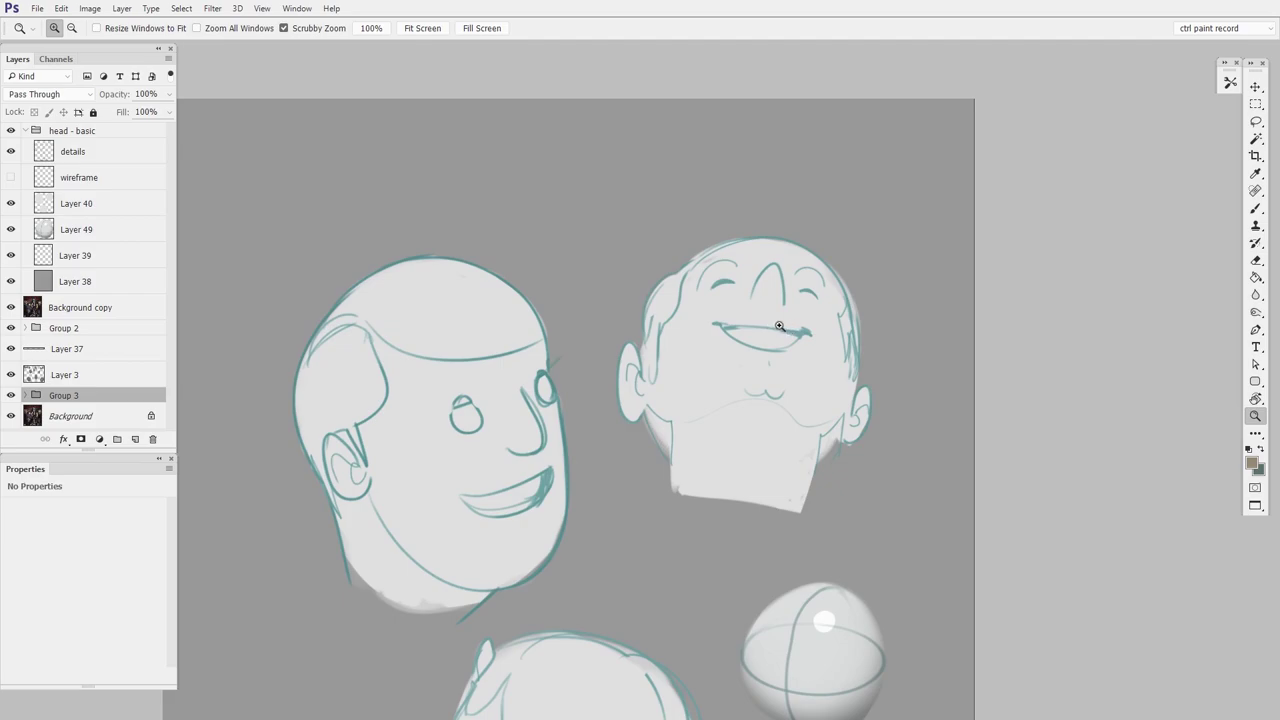
left_click_drag(771, 356, 766, 187)
left_click_drag(766, 187, 700, 352)
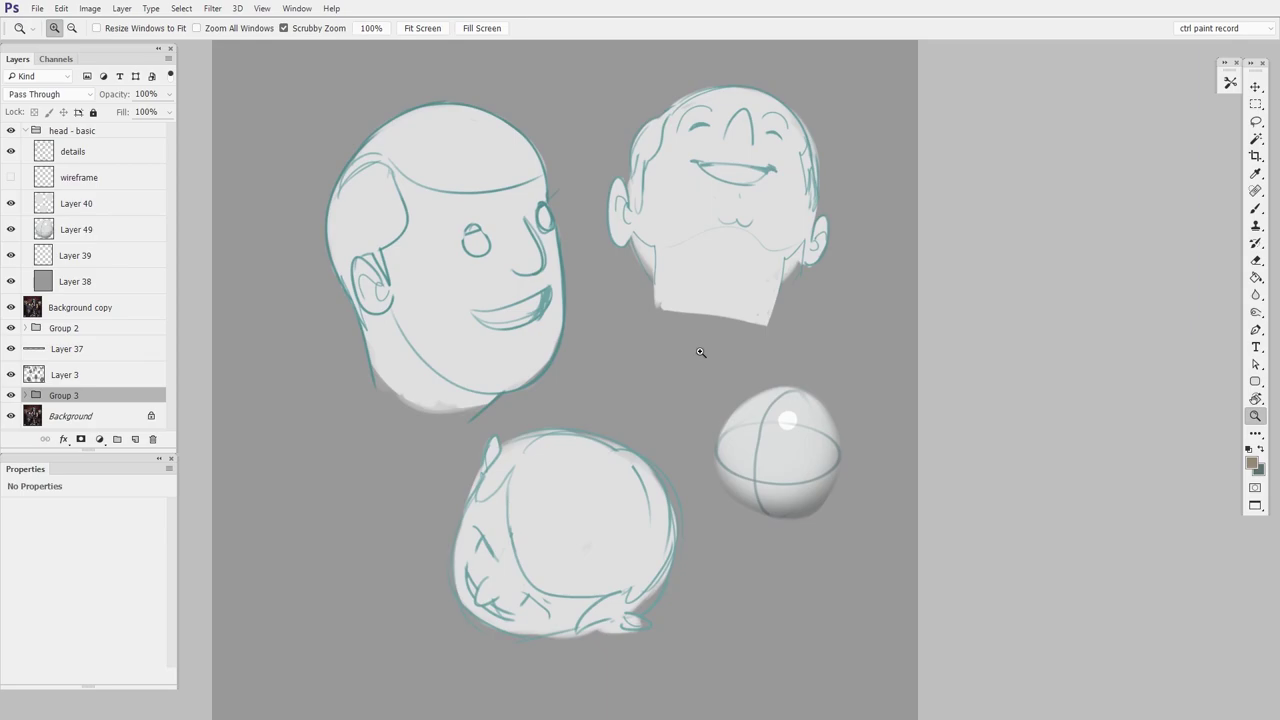
Collapse and hide head - basic, and hide Background copy, Group 2, Layer 37 and Layer 3 to reveal the dining scene's perspective lines
left_click(24, 130)
left_click(11, 130)
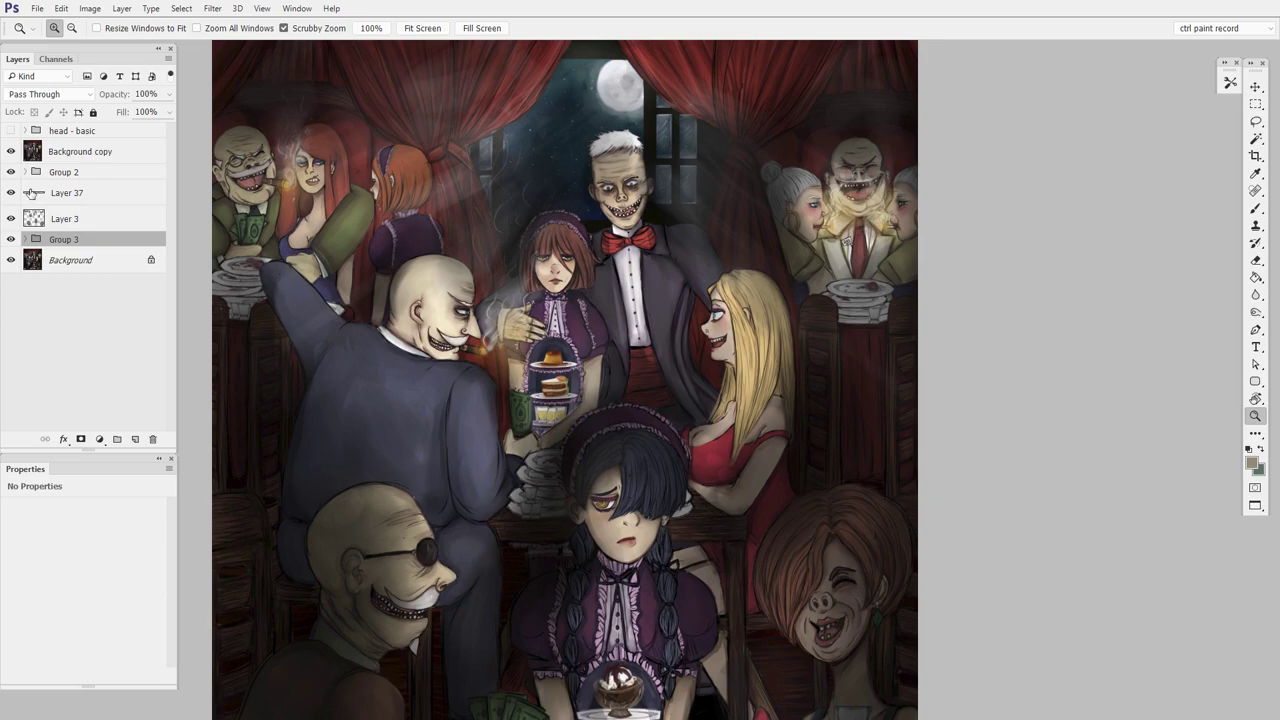
left_click(24, 172)
left_click_drag(11, 151, 11, 219)
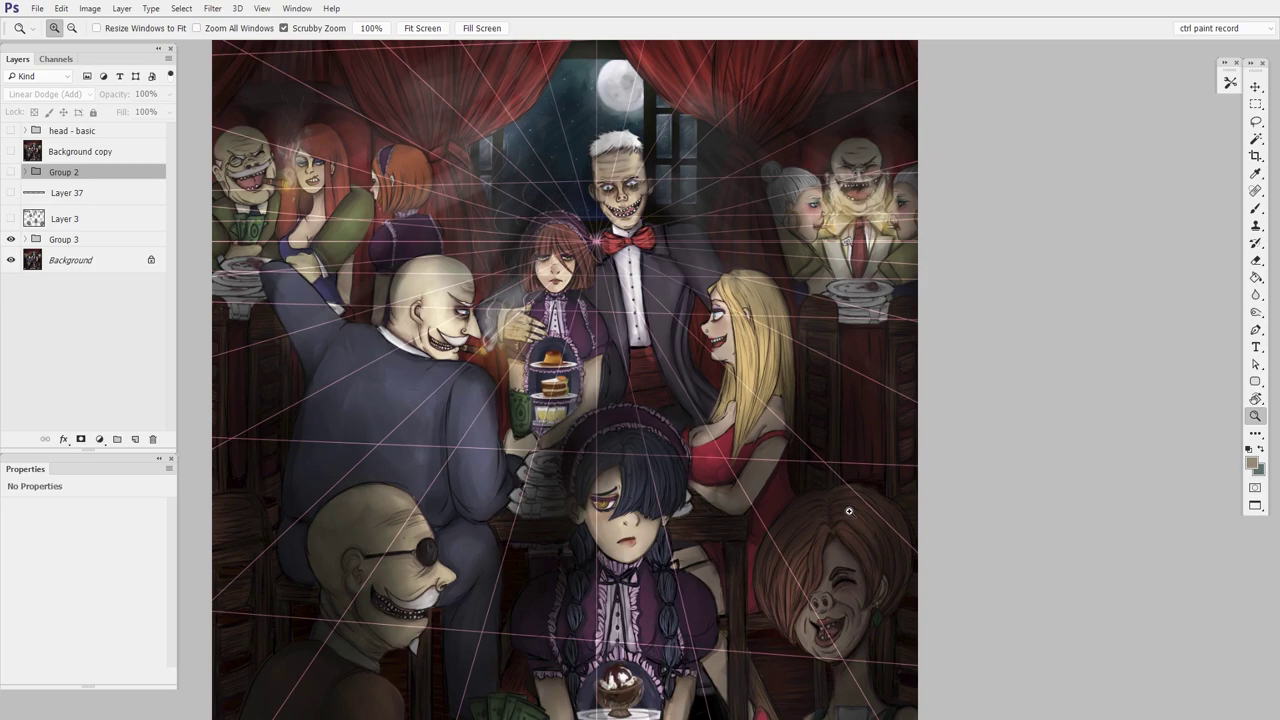
Show Layer 3 and Group 2 to overlay grey head forms and facial construction lines on the figures, and examine the foreground heads
left_click(11, 218)
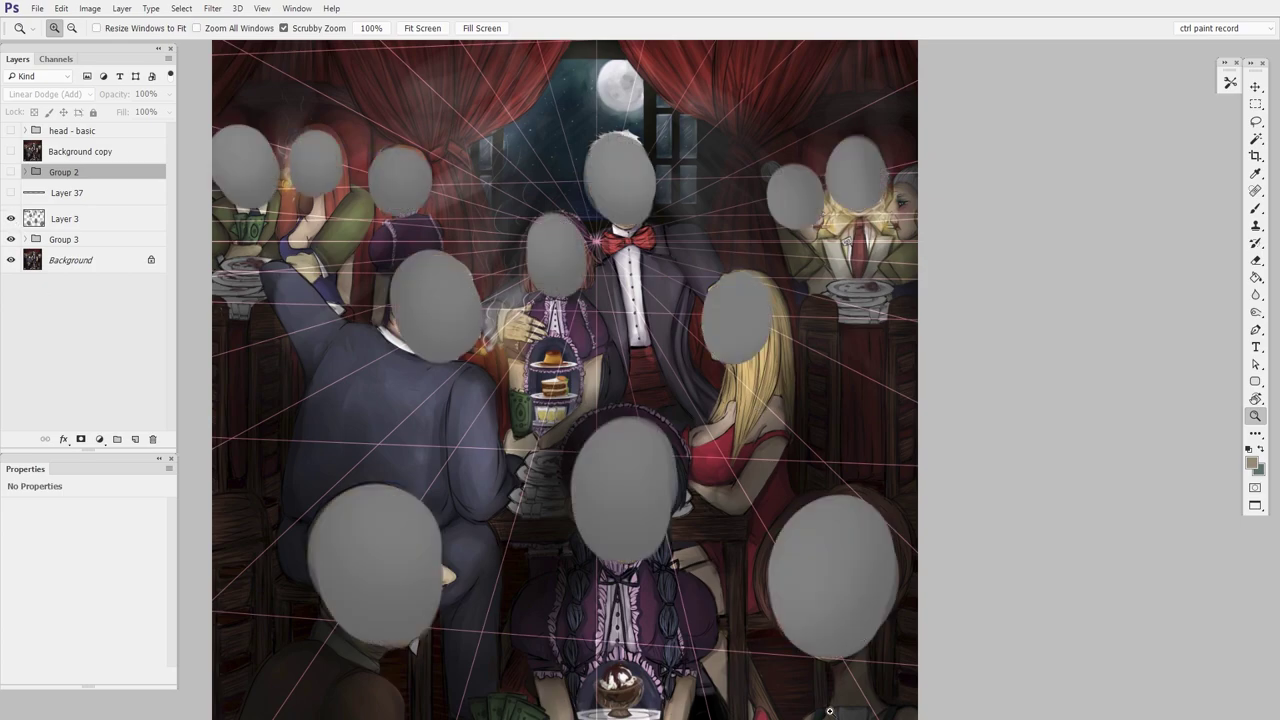
left_click(11, 173)
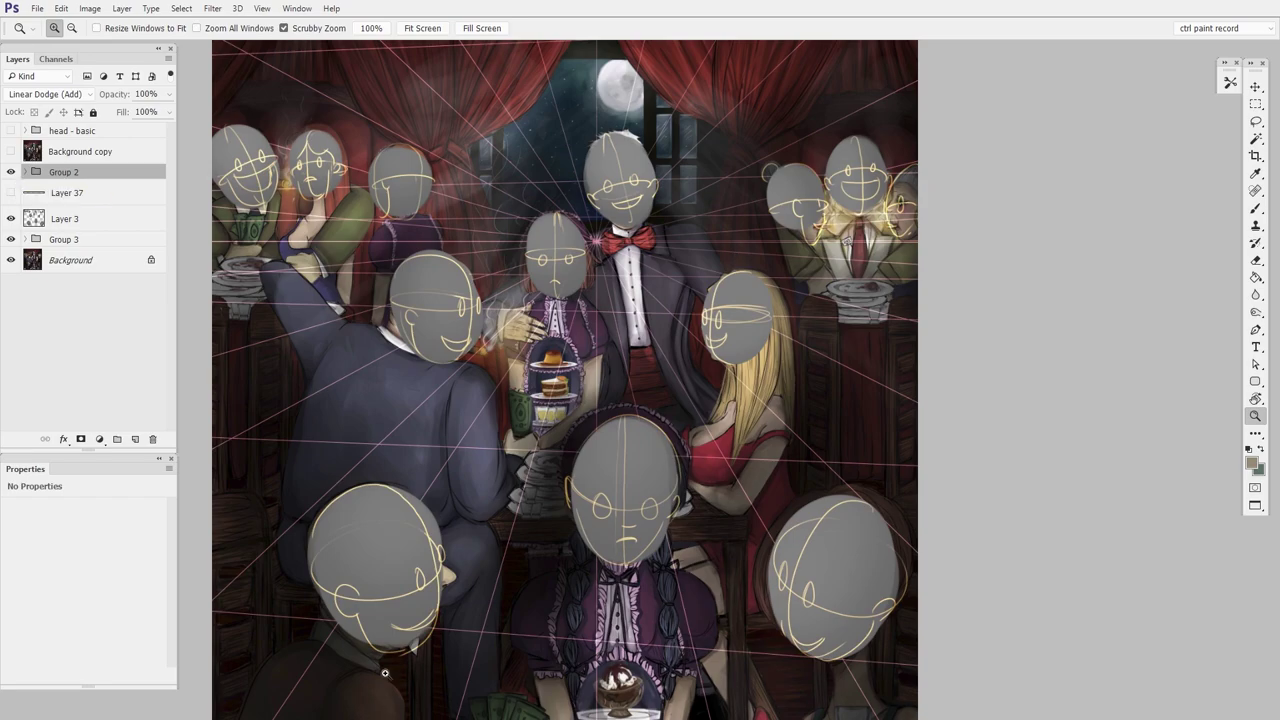
left_click_drag(569, 577, 744, 484)
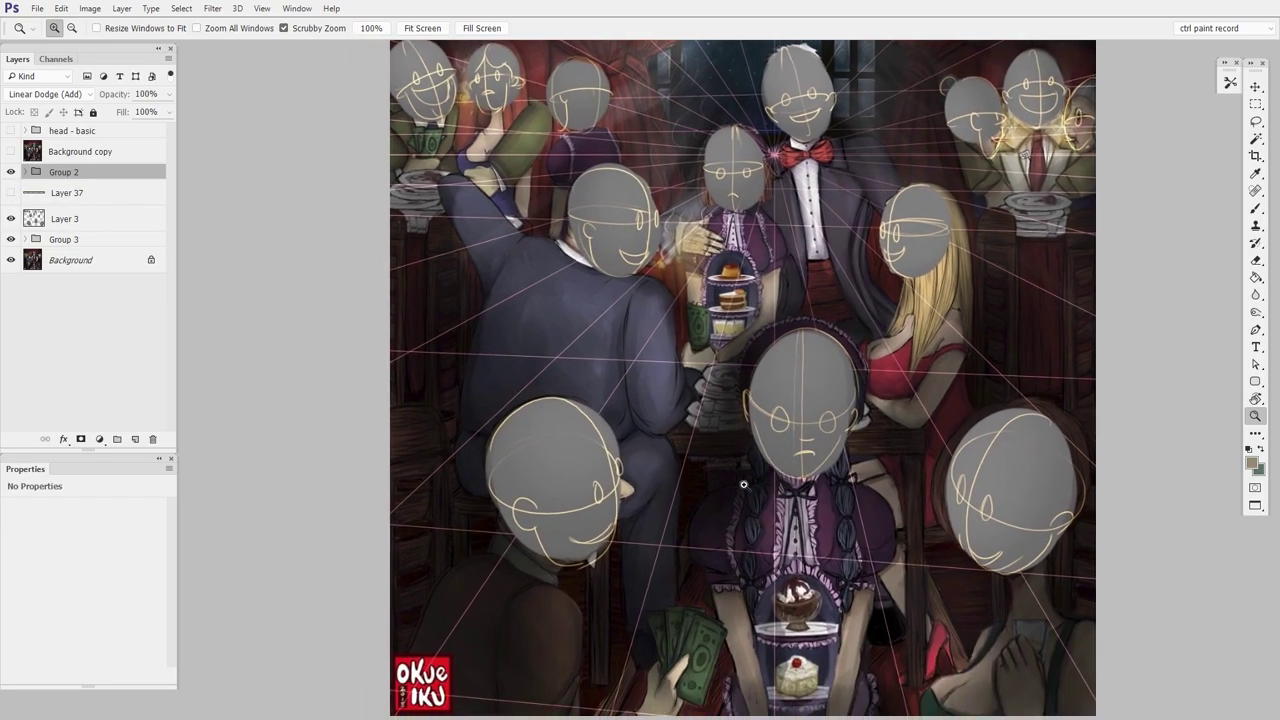
Examine the constructed heads on the foreground, background and standing figures across the dining scene, and show Background copy
left_click(766, 478)
left_click_drag(609, 541, 624, 578)
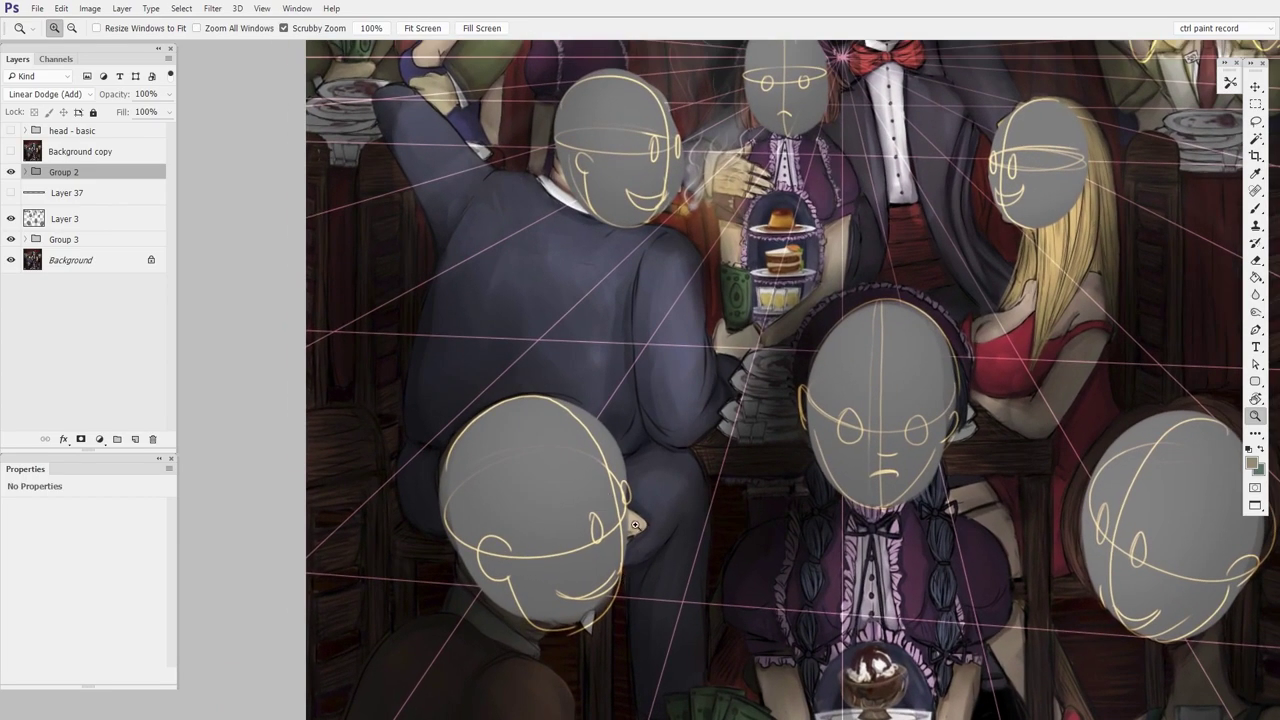
left_click_drag(566, 45, 627, 426)
left_click_drag(539, 421, 562, 414)
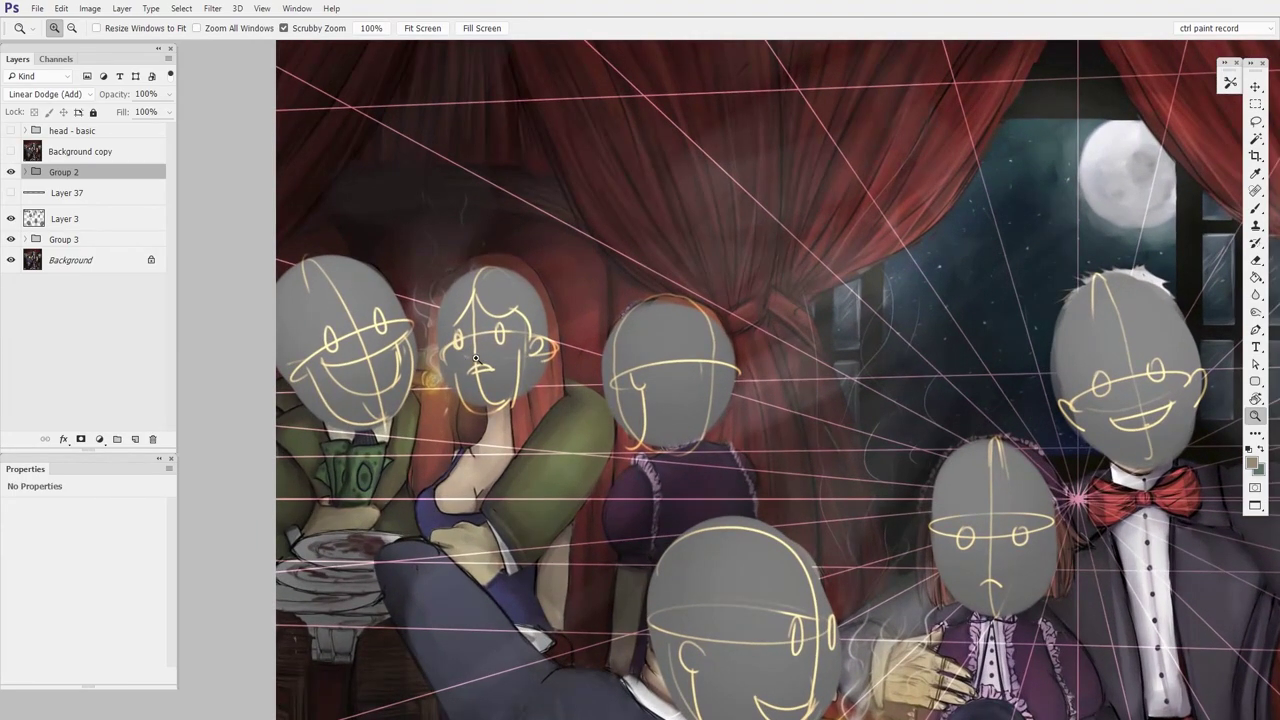
left_click_drag(1055, 519, 436, 452)
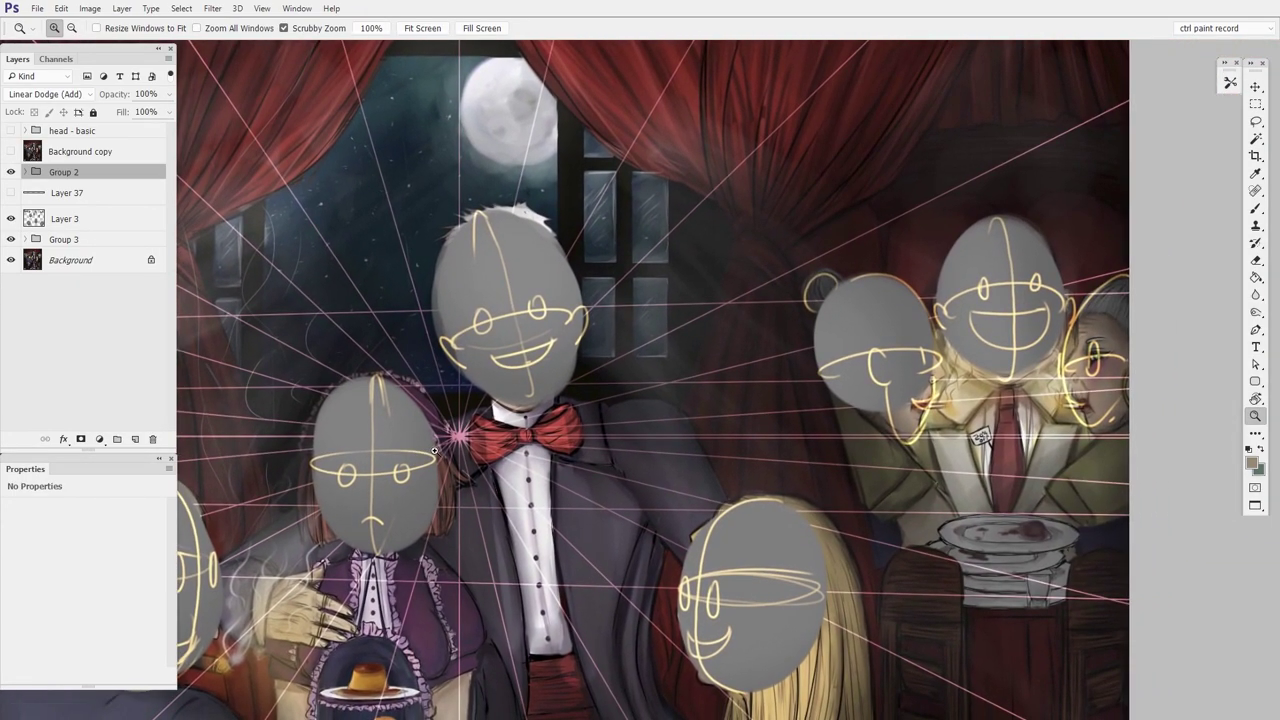
left_click_drag(1012, 427, 964, 454)
left_click_drag(891, 587, 854, 398)
left_click_drag(854, 398, 850, 445)
left_click_drag(891, 608, 849, 552)
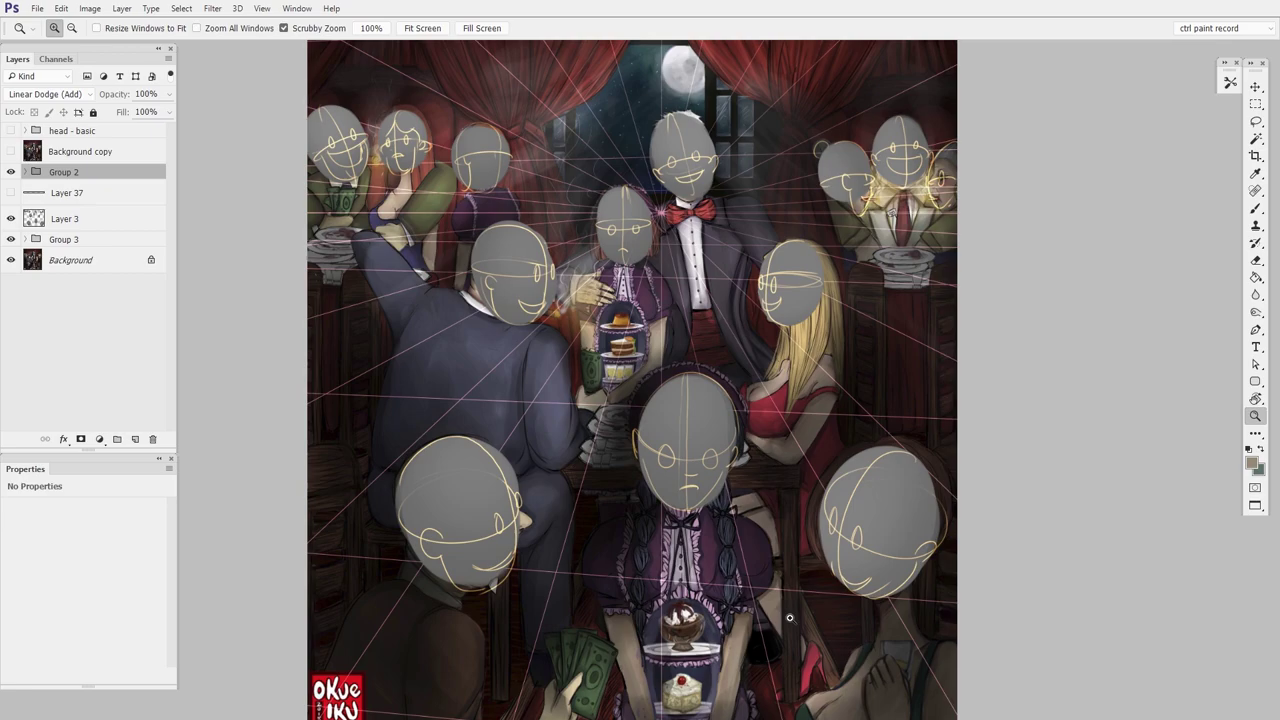
left_click(11, 151)
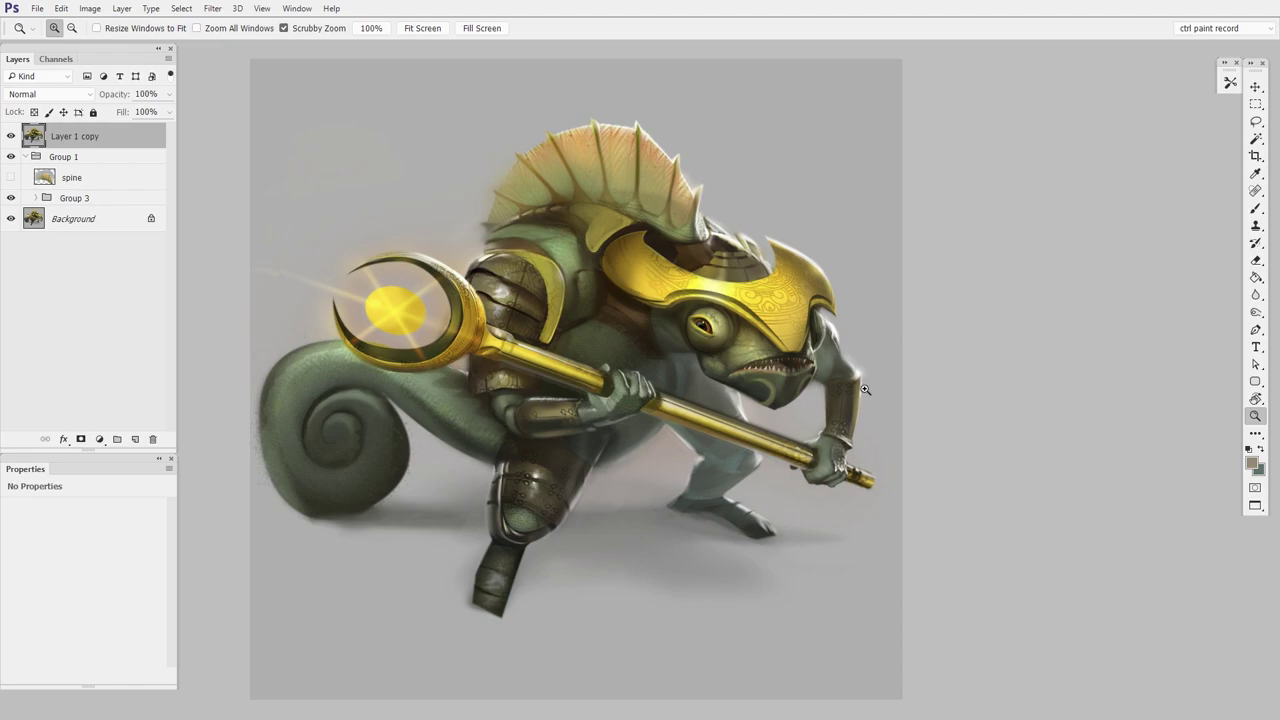
Compare the armoured chameleon with and without its back fin by toggling Layer 1 copy, leaving that layer hidden
left_click(834, 457)
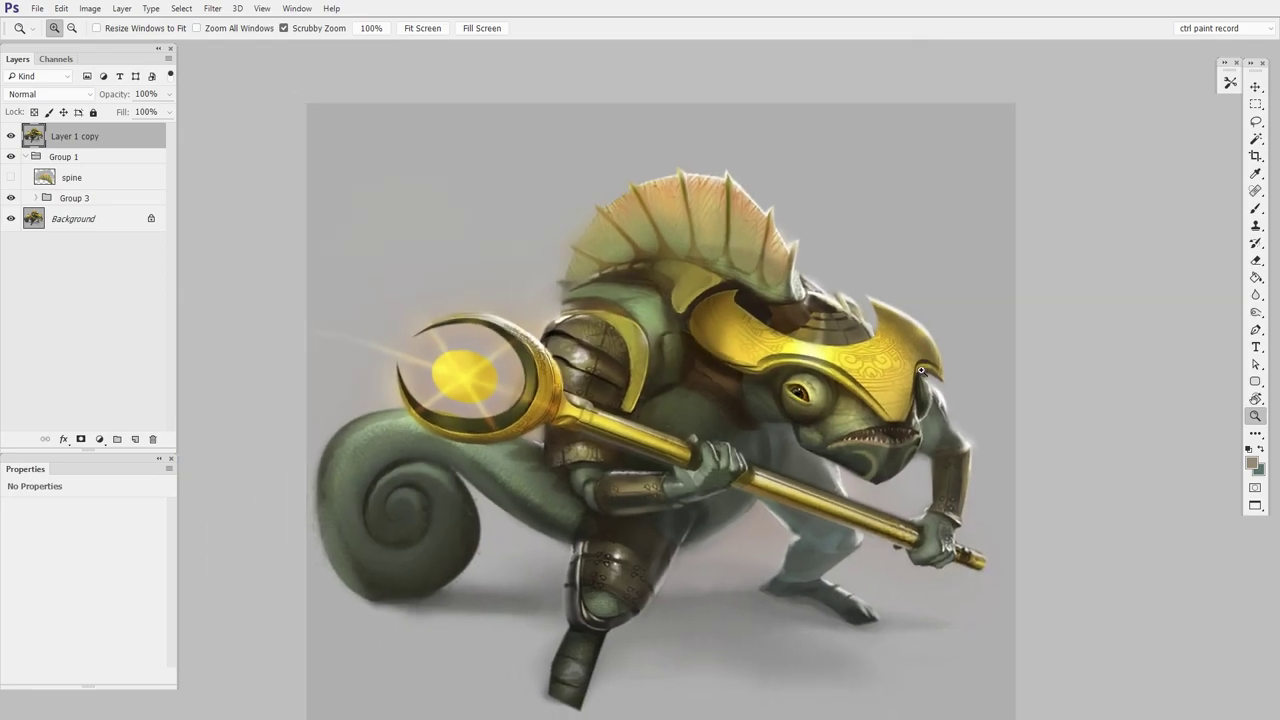
left_click_drag(898, 510, 860, 488)
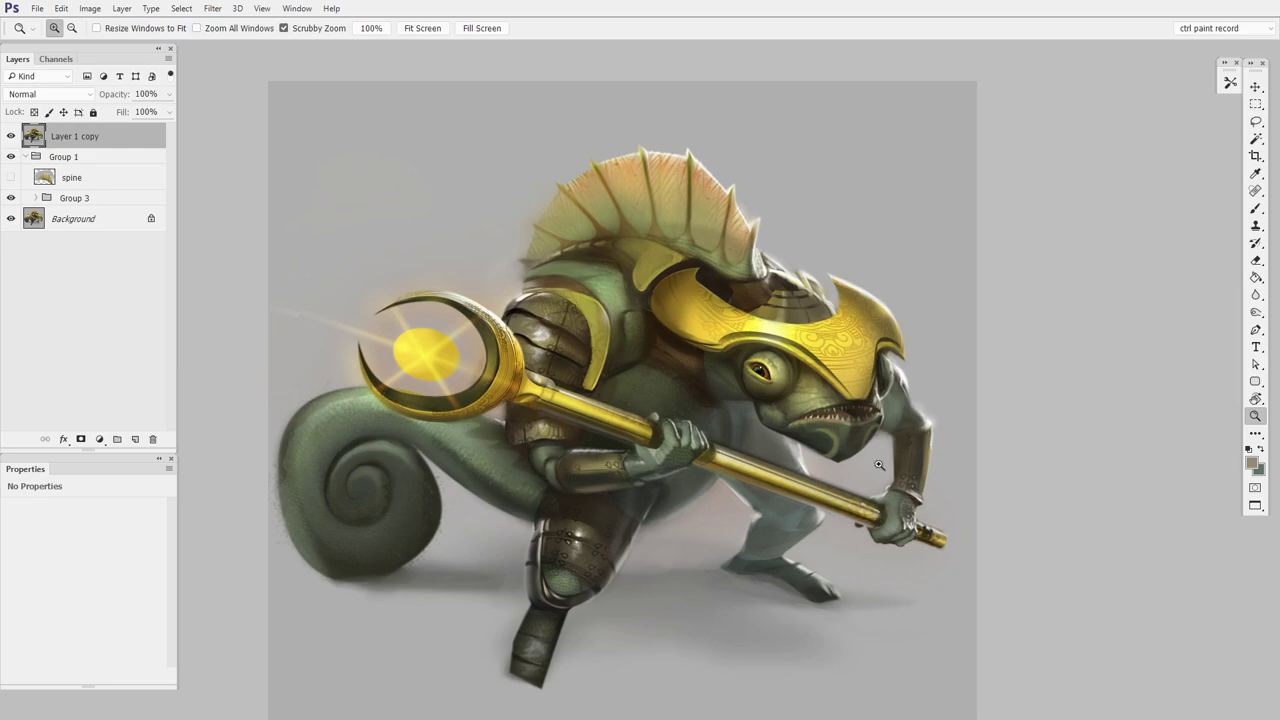
left_click(12, 137)
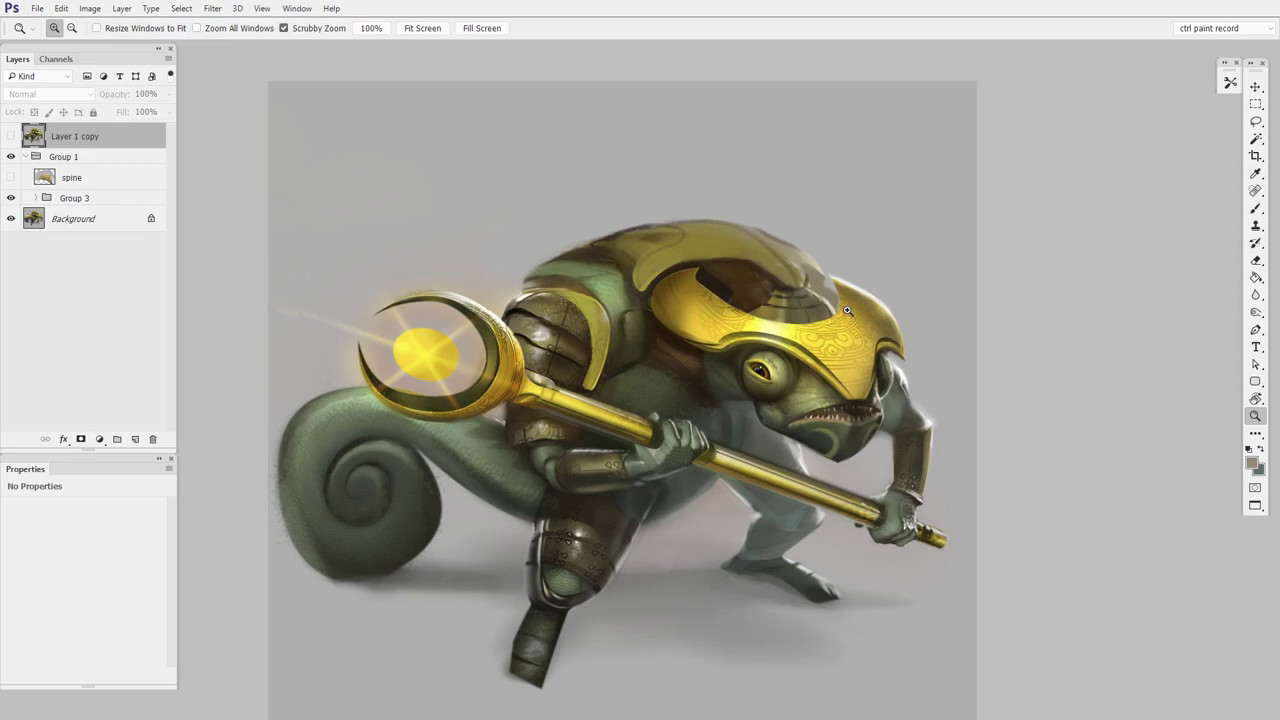
left_click_drag(955, 510, 971, 514)
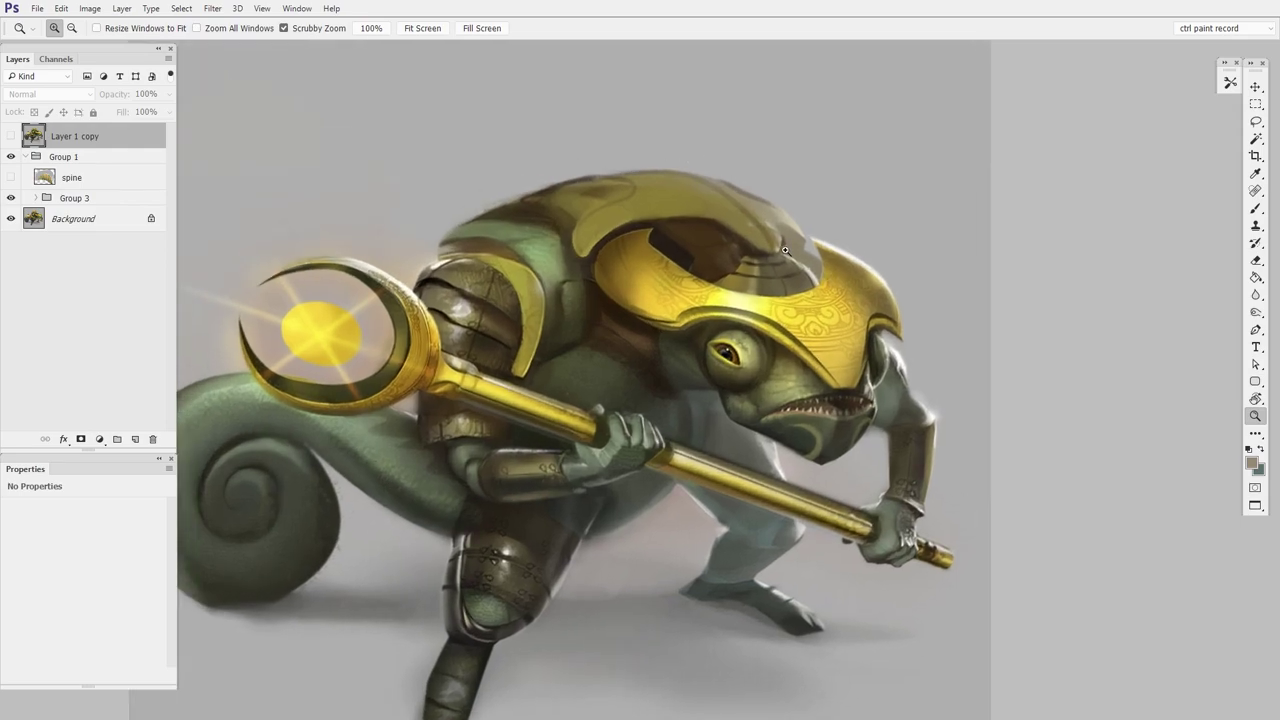
left_click(12, 137)
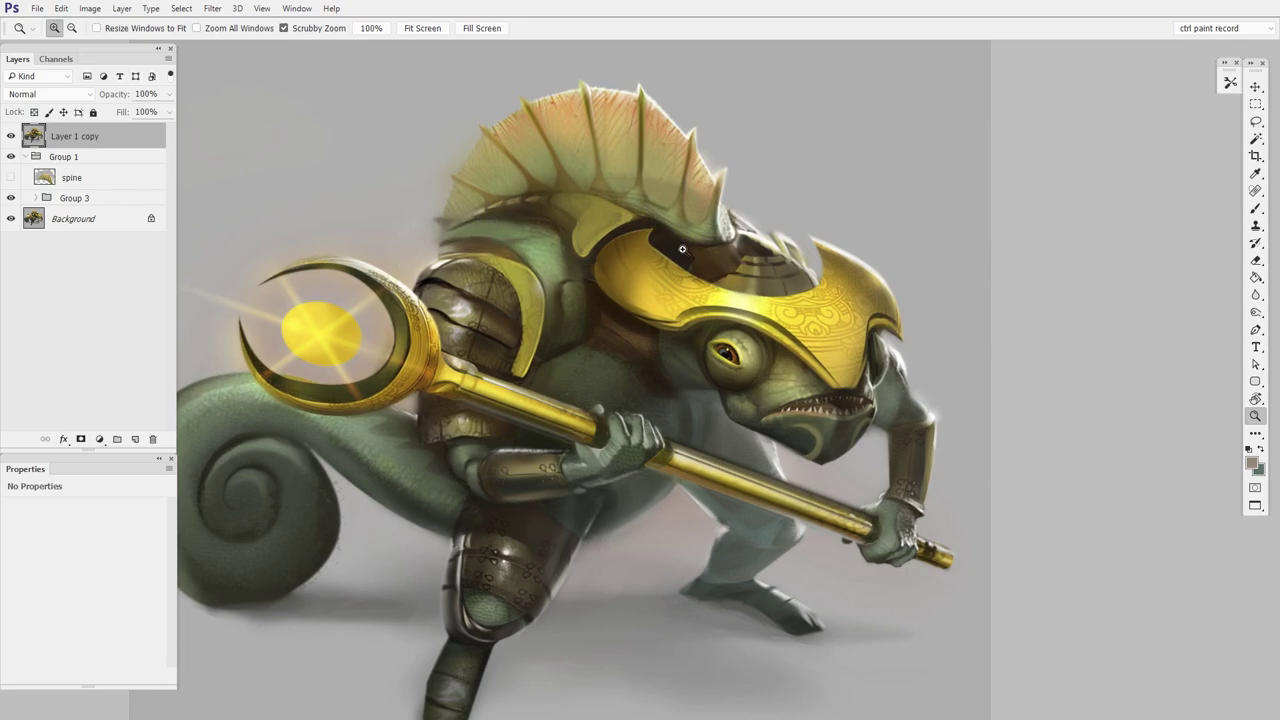
key("ctrl+comma")
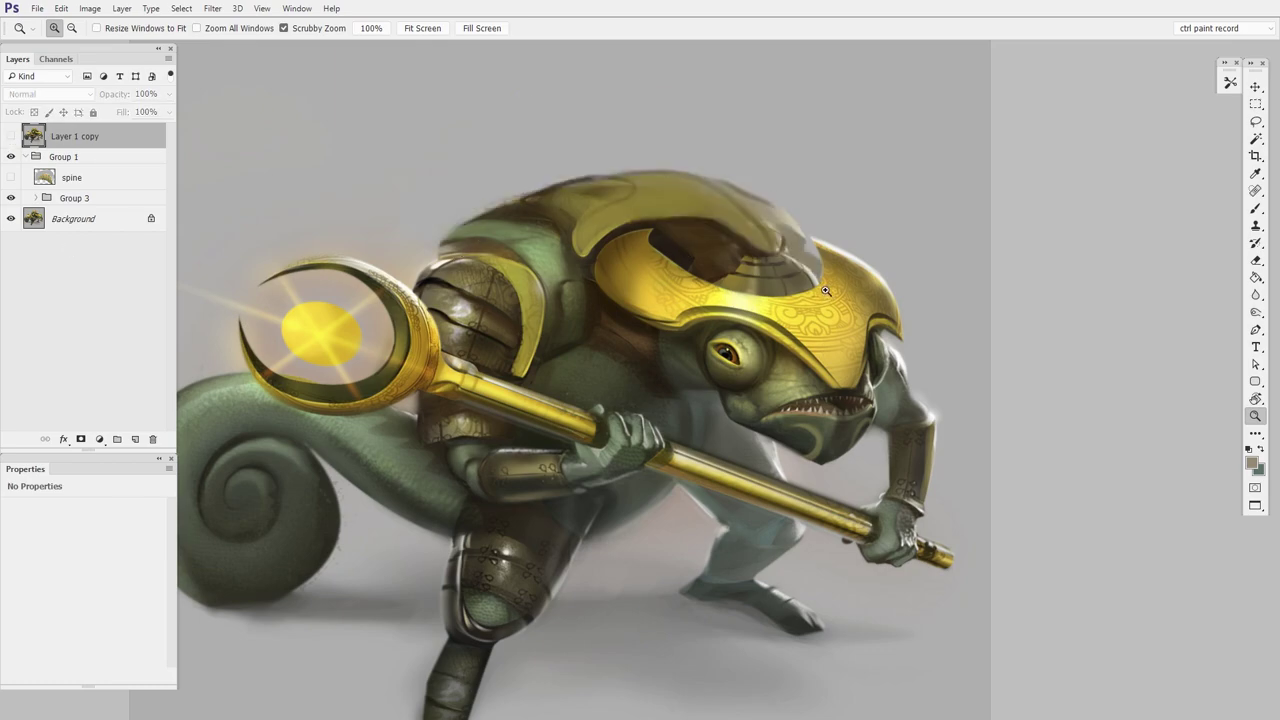
Show the spine layer and compare its fin with the original fin by briefly showing Layer 1 copy
left_click(11, 177)
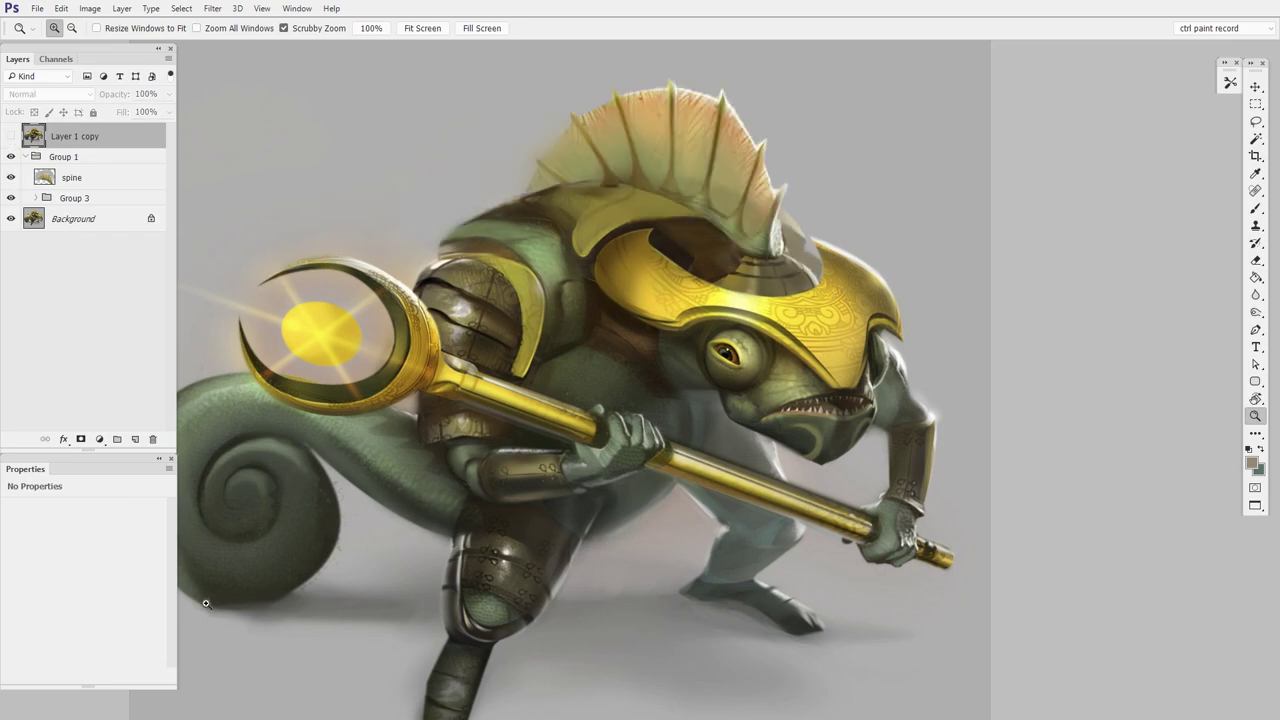
left_click_drag(652, 590, 553, 563)
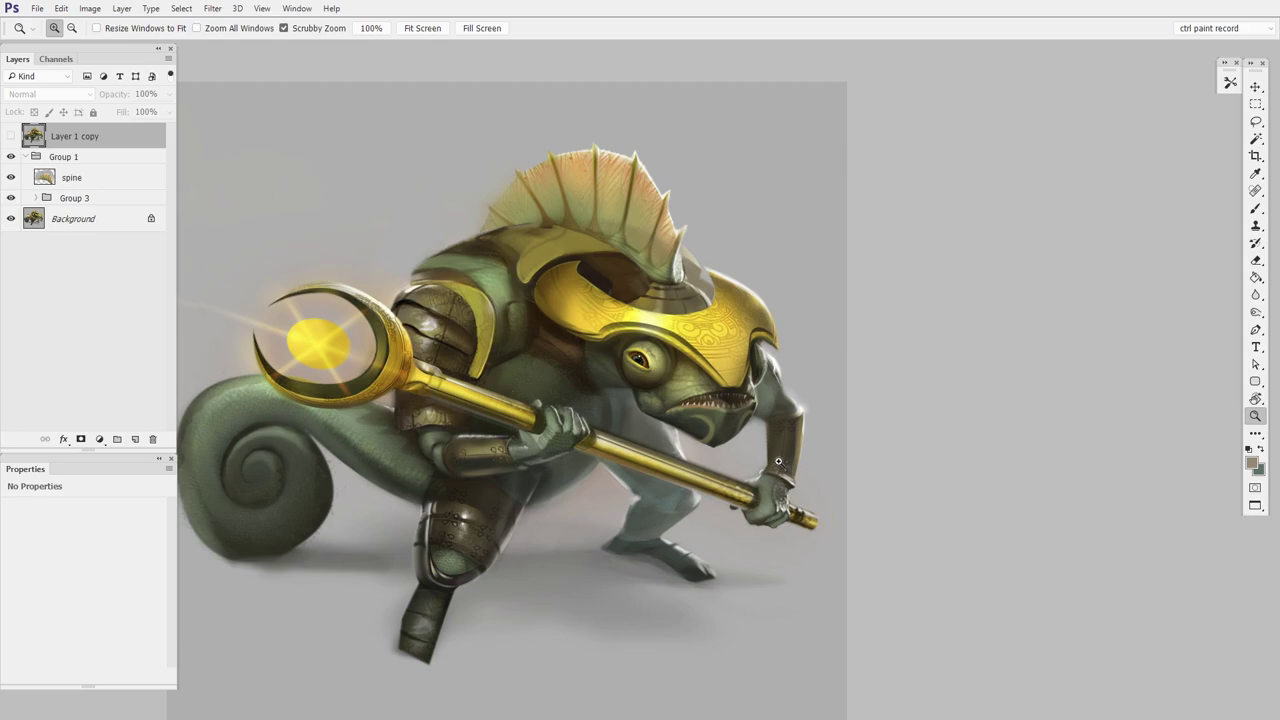
left_click(11, 136)
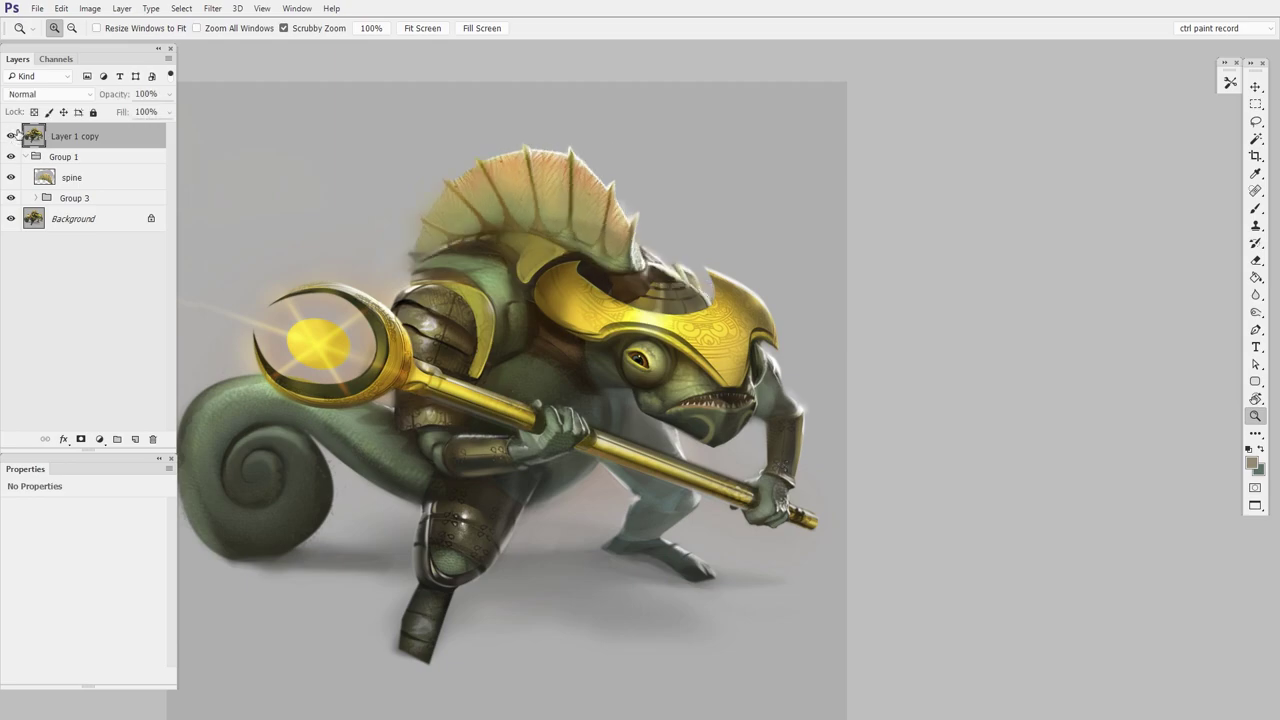
left_click(12, 136)
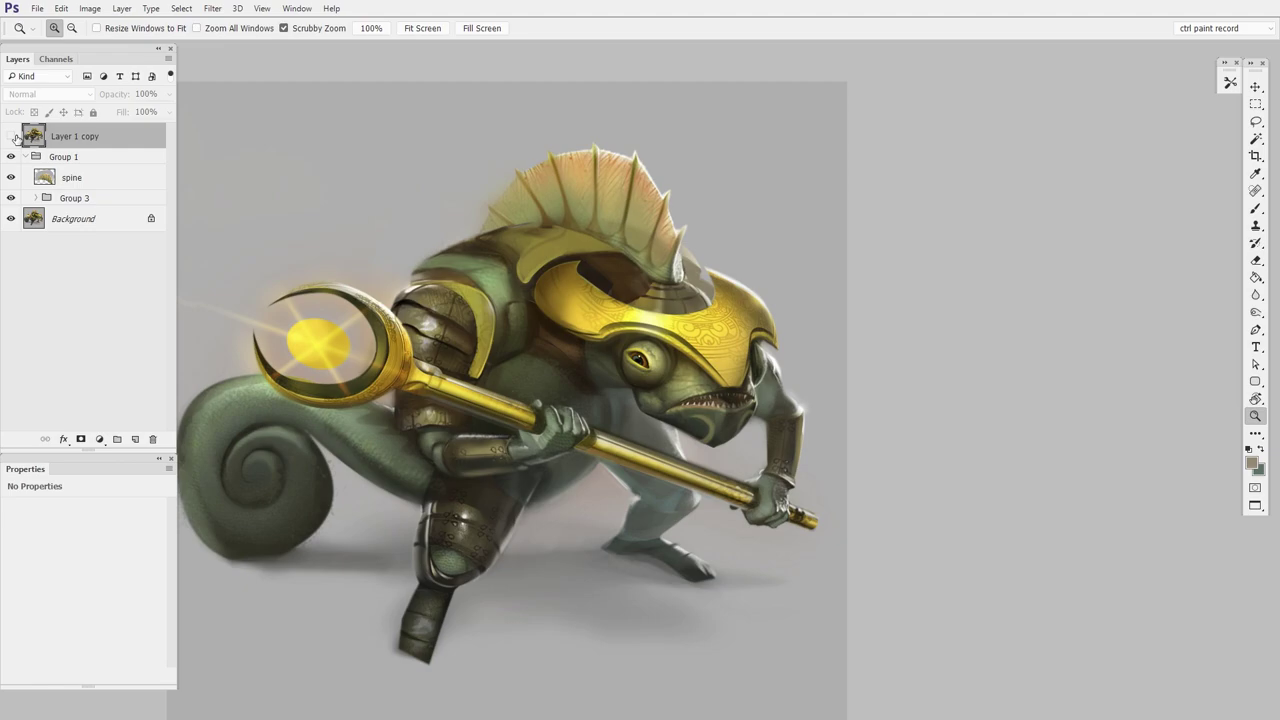